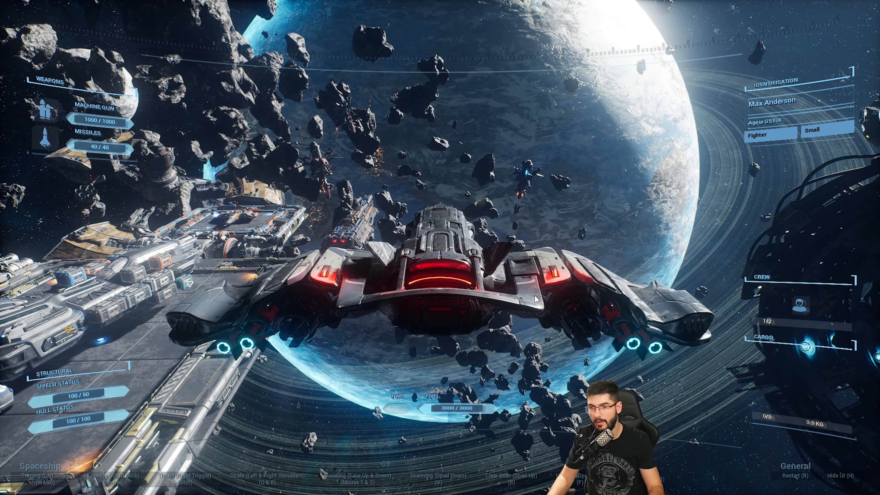
Test the fighter spaceship's controls by firing the machine gun, thrusting towards the planet and strafing through the asteroids
click(440, 248)
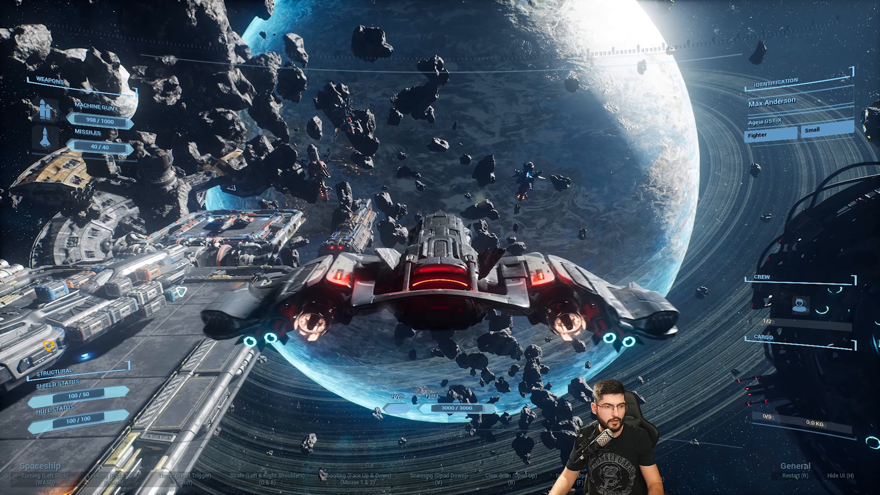
key(shift)
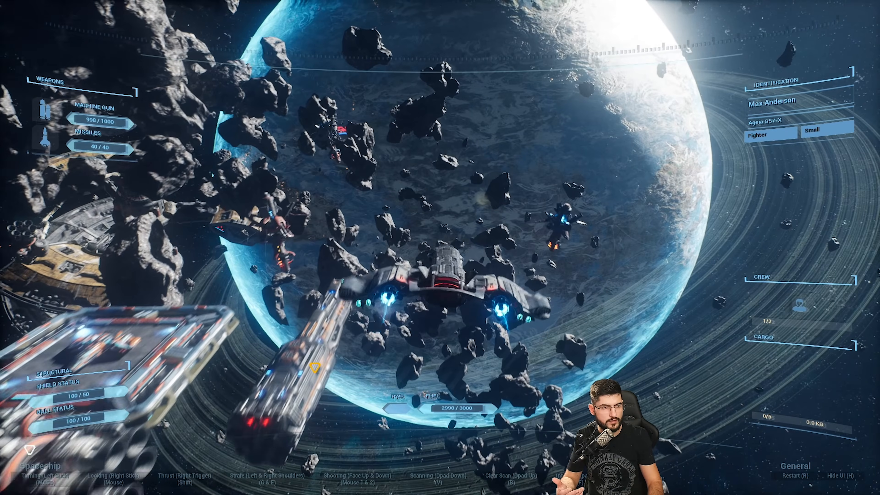
key(e)
key(e)
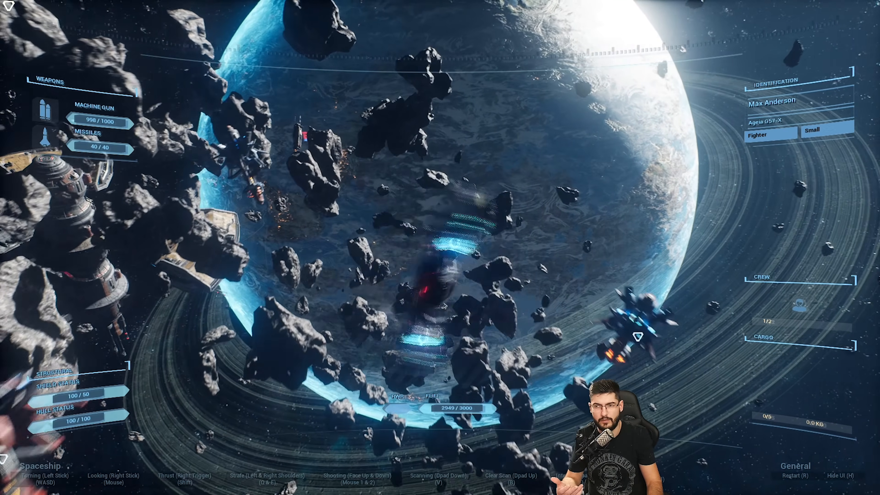
key(e)
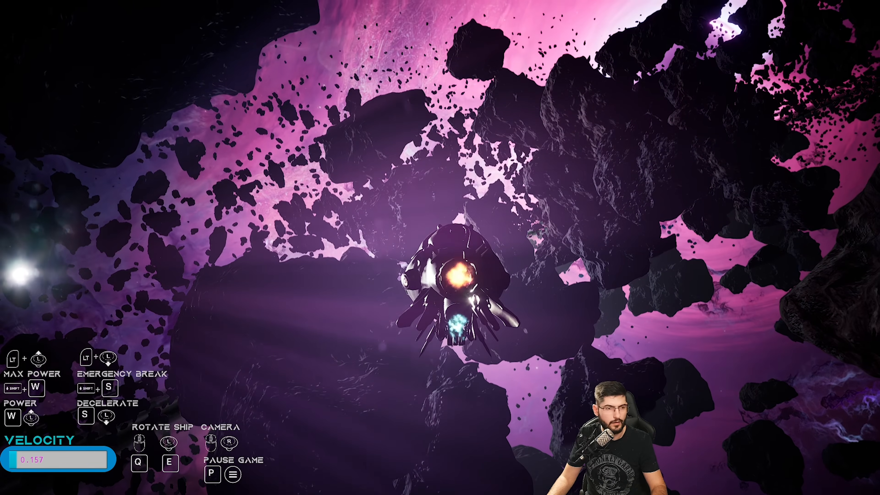
Fly the round spaceship through the asteroid field, powering up and decelerating to test how its velocity responds
key(w)
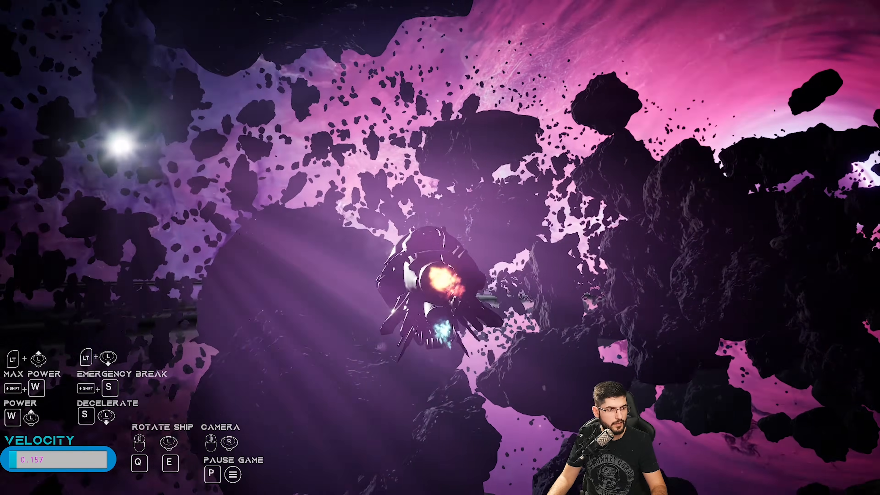
key(w)
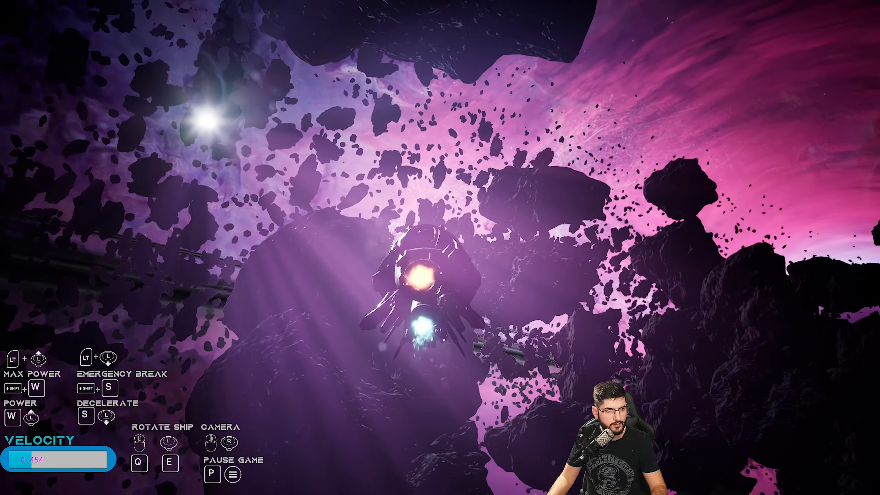
key(w)
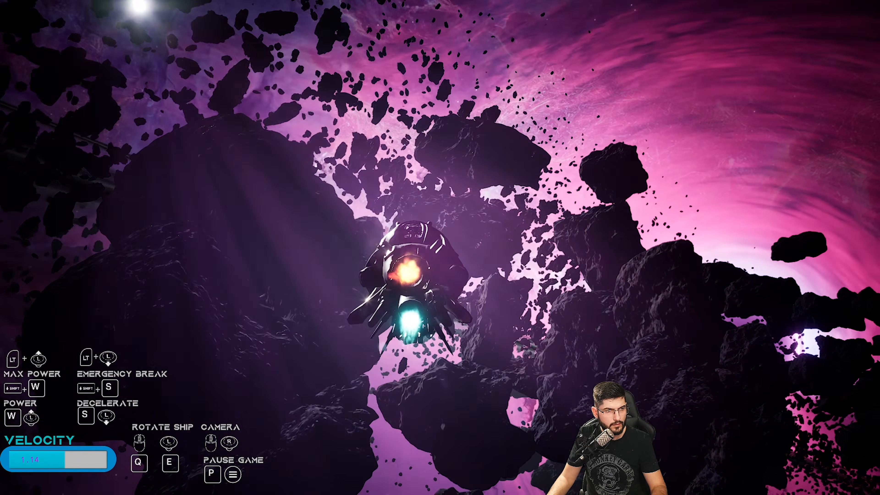
key(s)
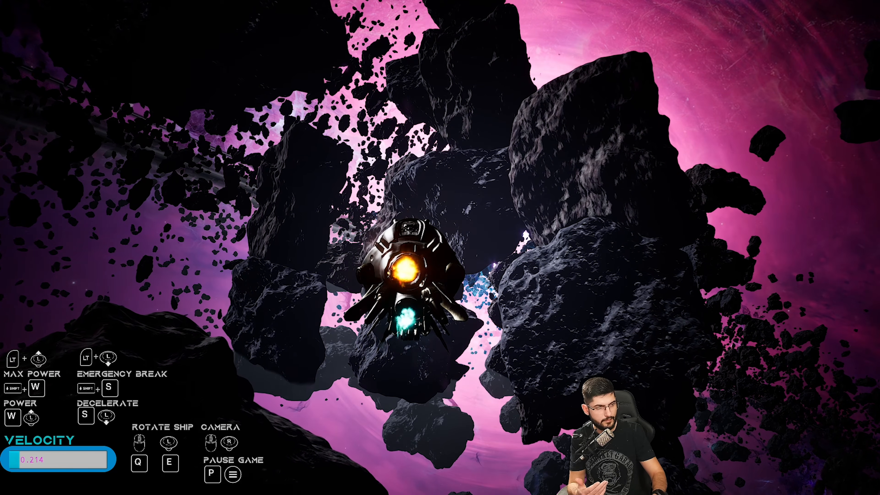
key(w)
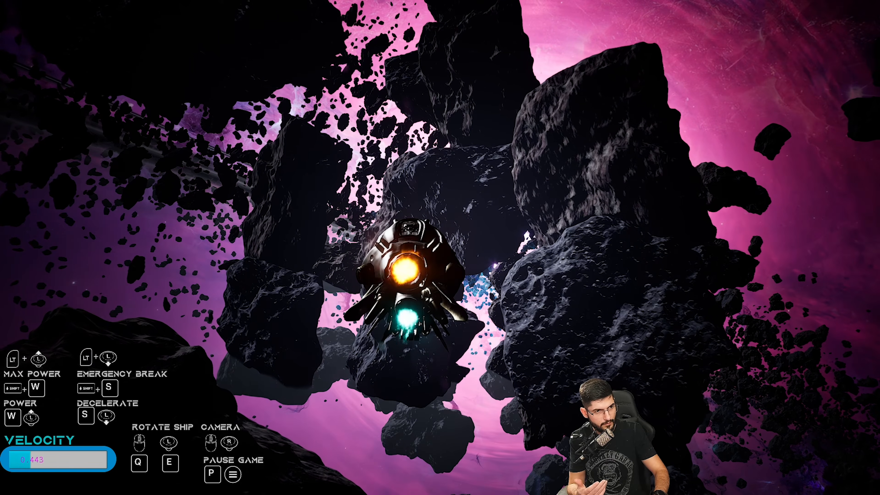
key(w)
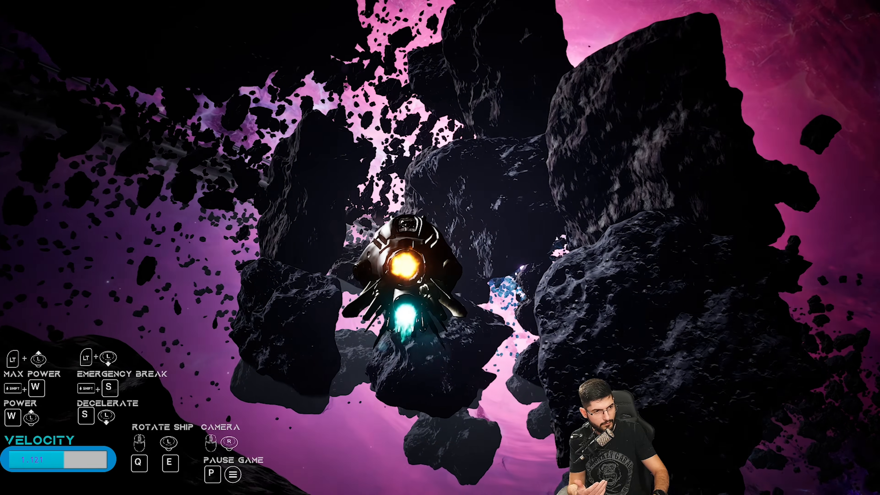
key(w)
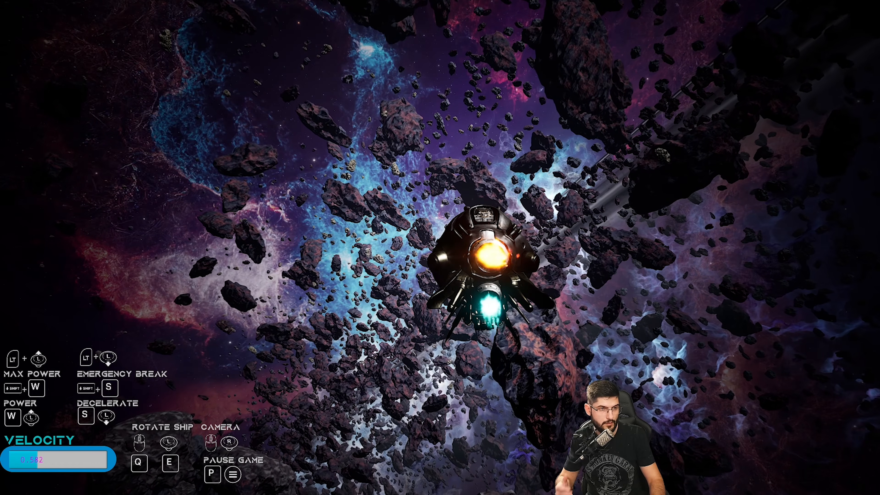
key(w)
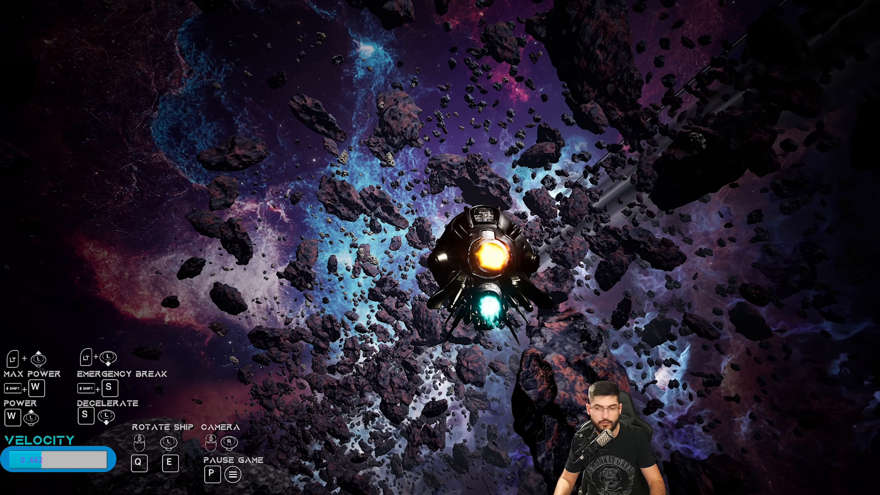
key(s)
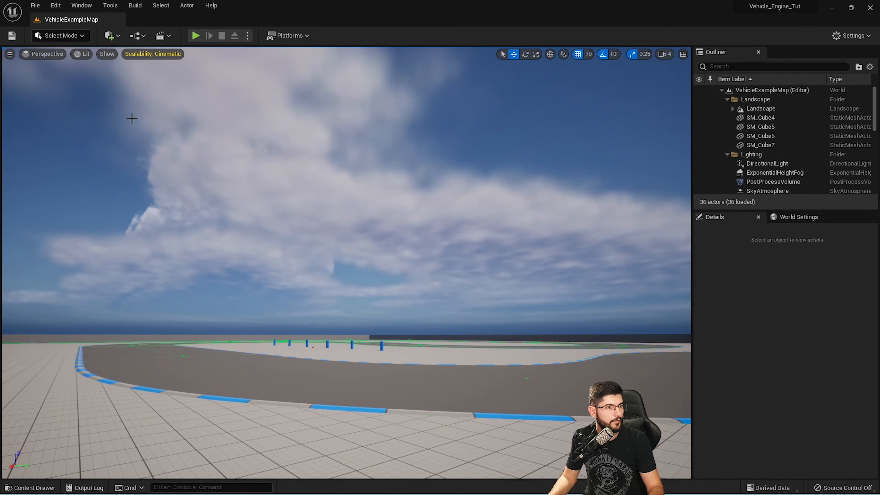
Play the vehicle example level and accelerate the sports car along the track, steering through the bend
key(w)
right_drag(132, 118, 232, 158)
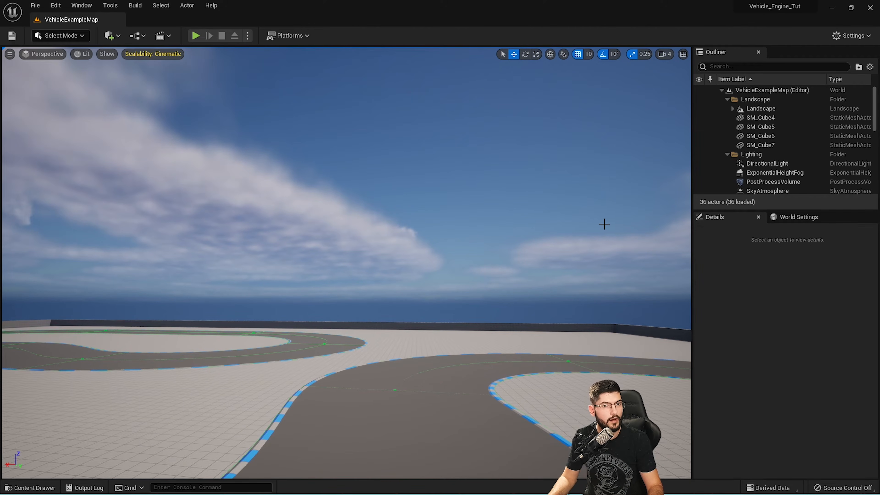
right_drag(416, 229, 481, 222)
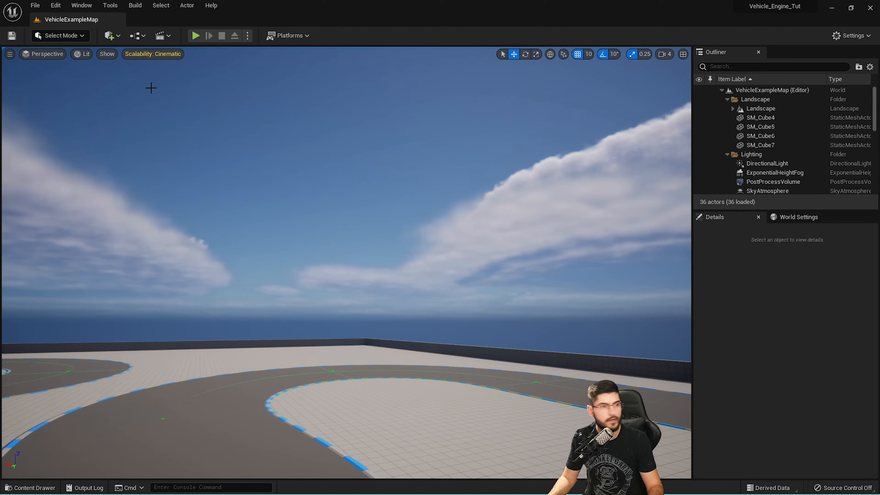
click(196, 35)
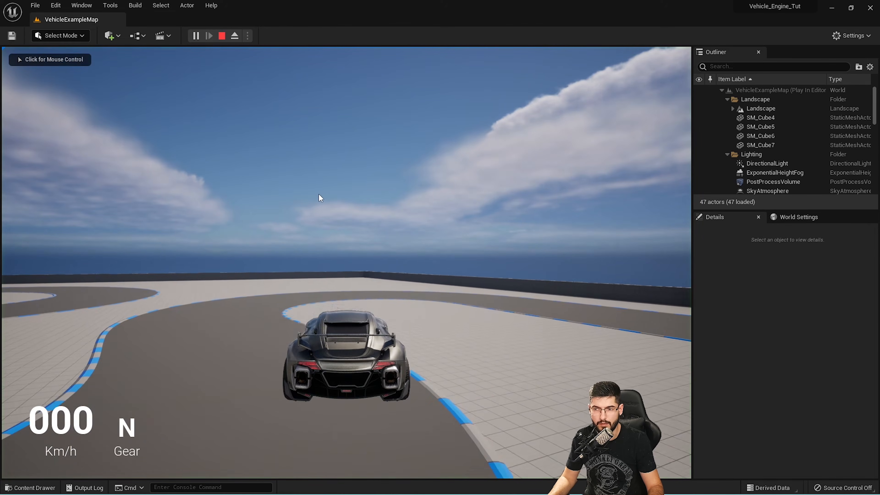
click(320, 198)
key(w)
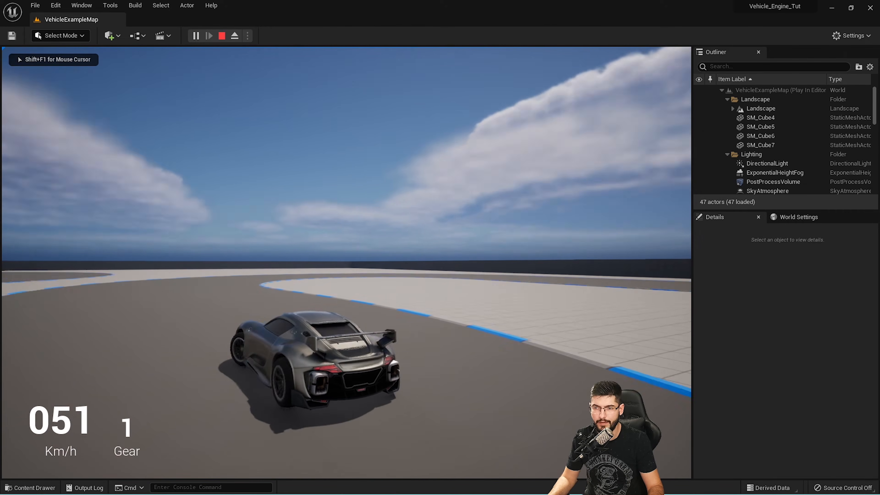
key(d)
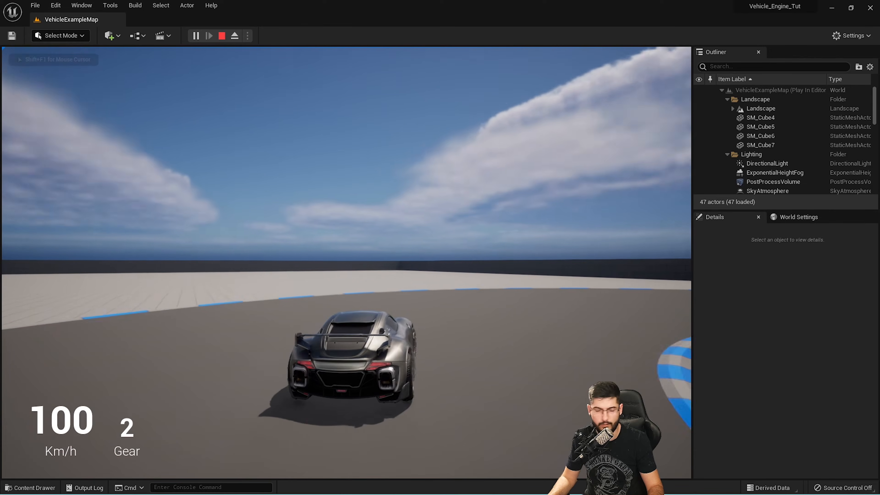
Test reversing, accelerating and steering the sports car on and off the track, and end the play session
key(s)
key(w)
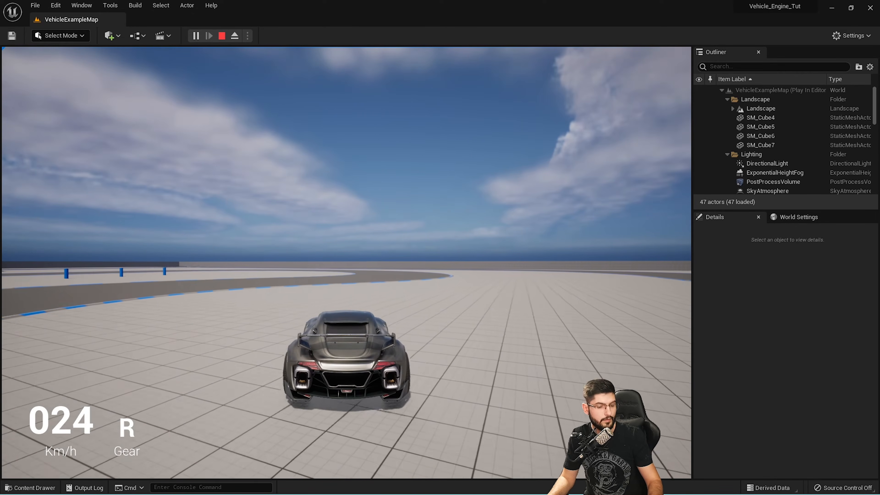
key(d)
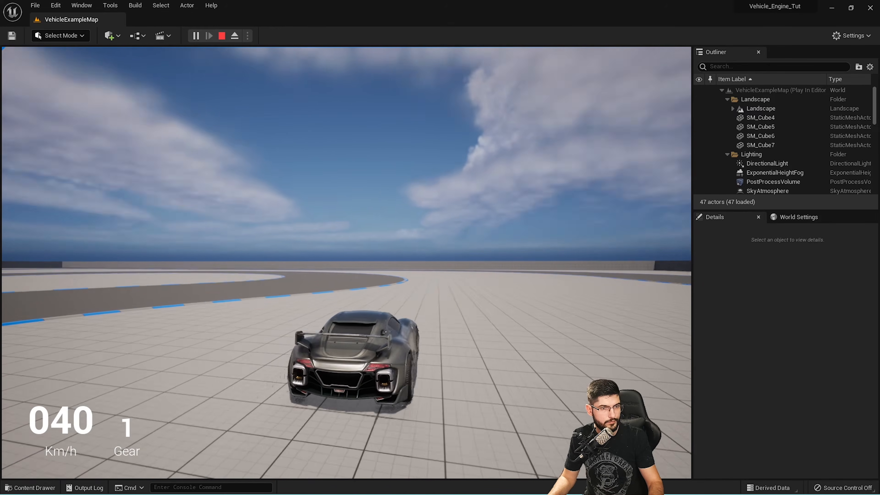
key(a)
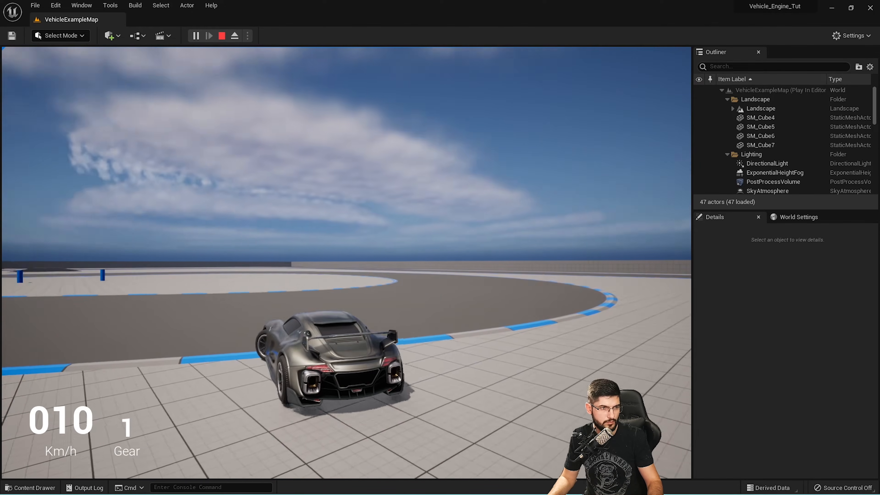
key(w)
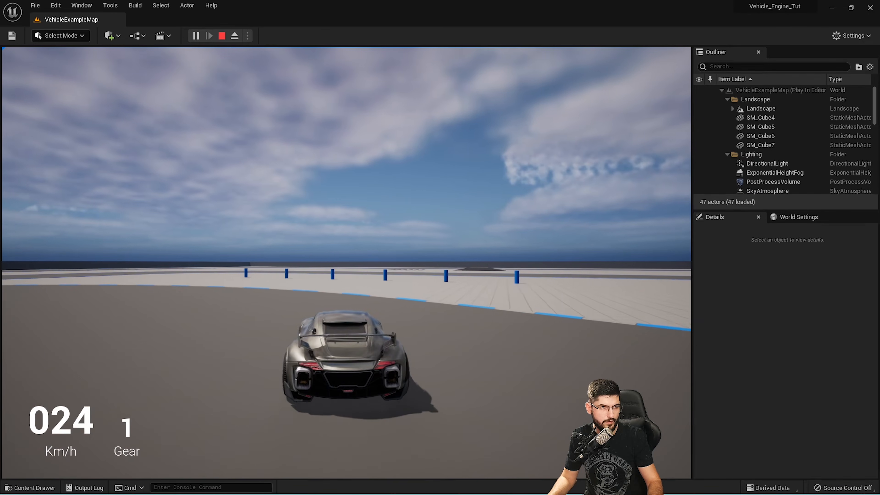
key(w)
key(w)
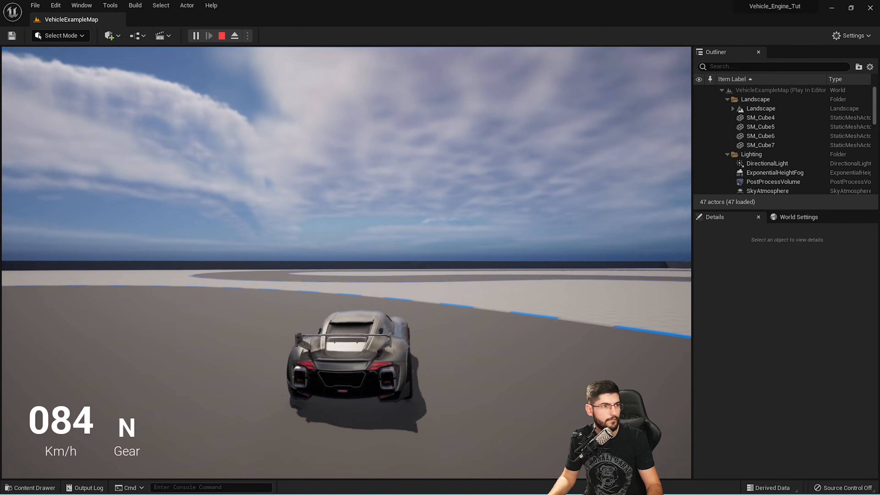
key(Escape)
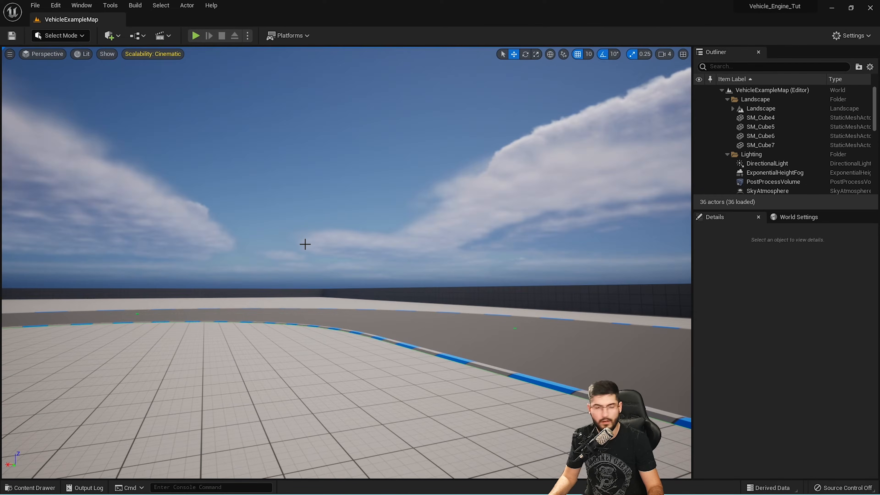
Set the level's GameMode Override to BP_Ship_Mode in the World Settings
click(810, 221)
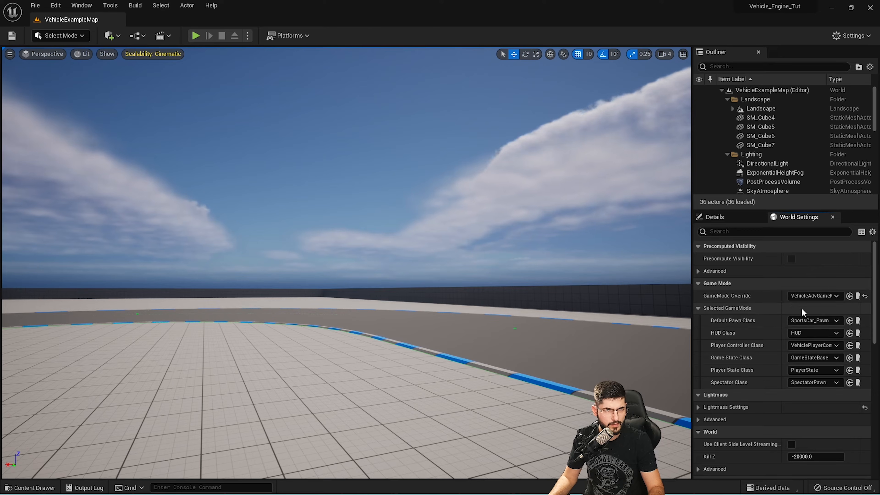
click(808, 296)
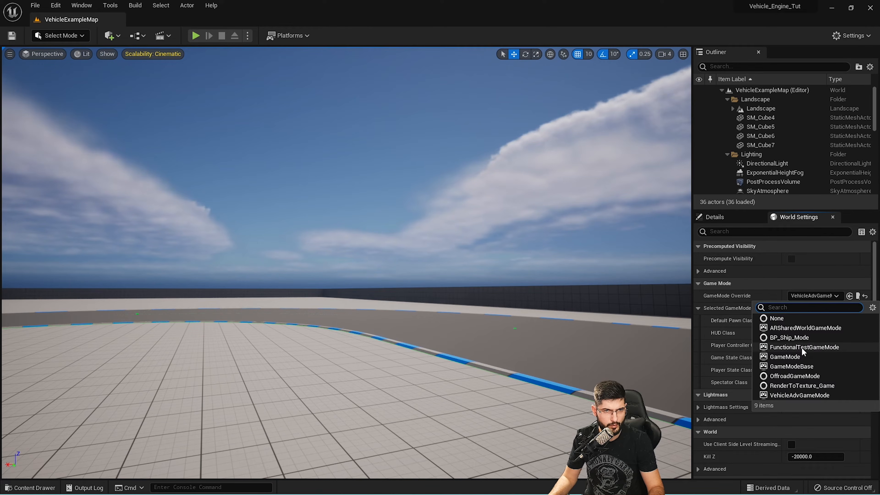
click(800, 346)
click(818, 335)
click(819, 335)
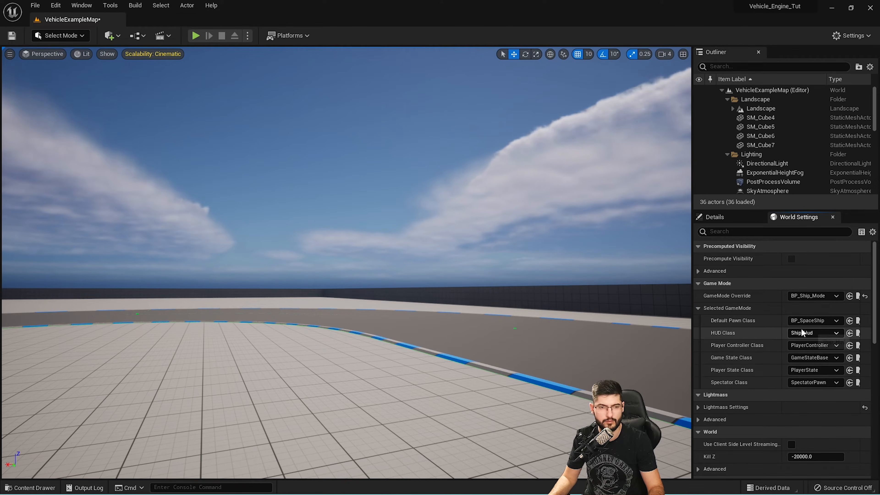
Play-test the level with the spaceship, accelerating past the map's edge and decelerating in the sky, and end the session
key(e)
right_drag(487, 224, 442, 222)
click(196, 35)
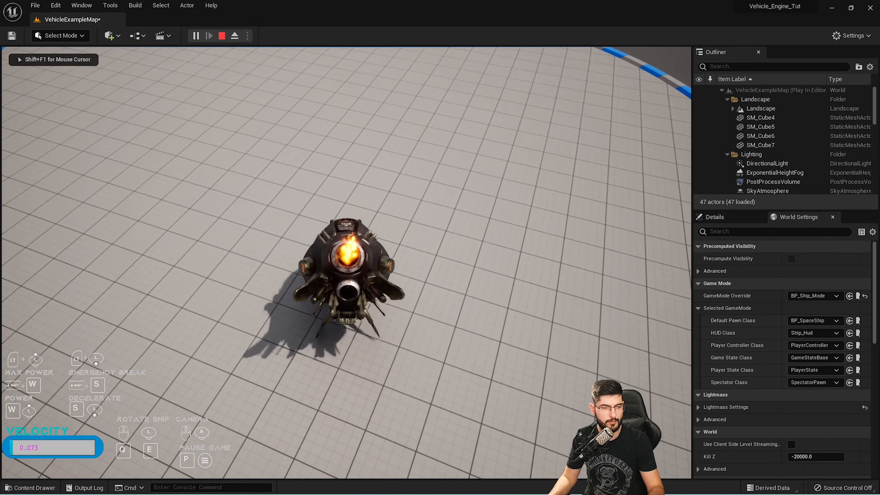
key(w)
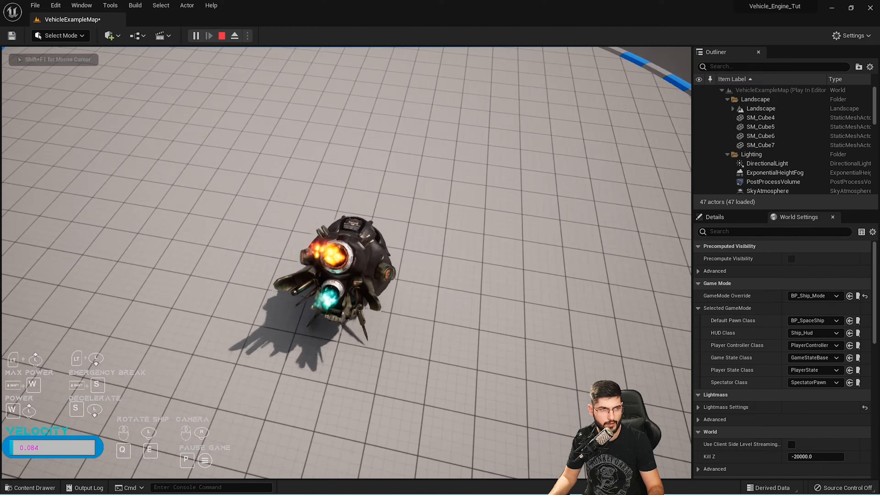
key(w)
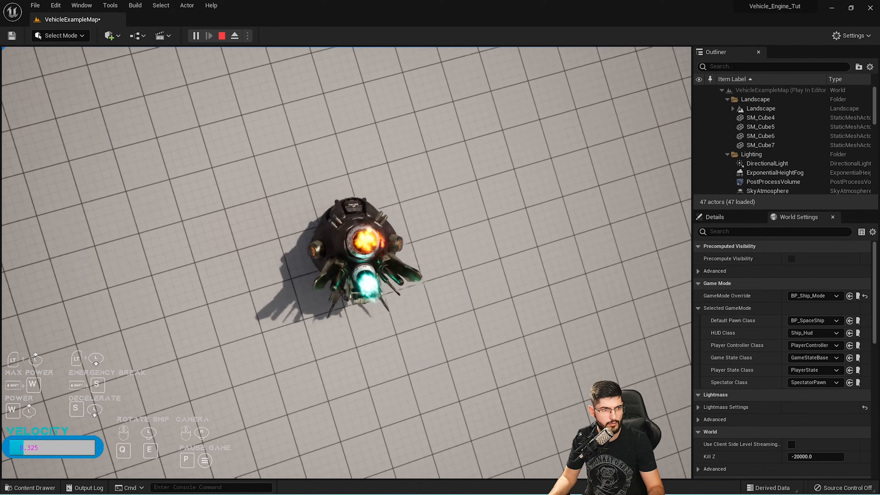
key(w)
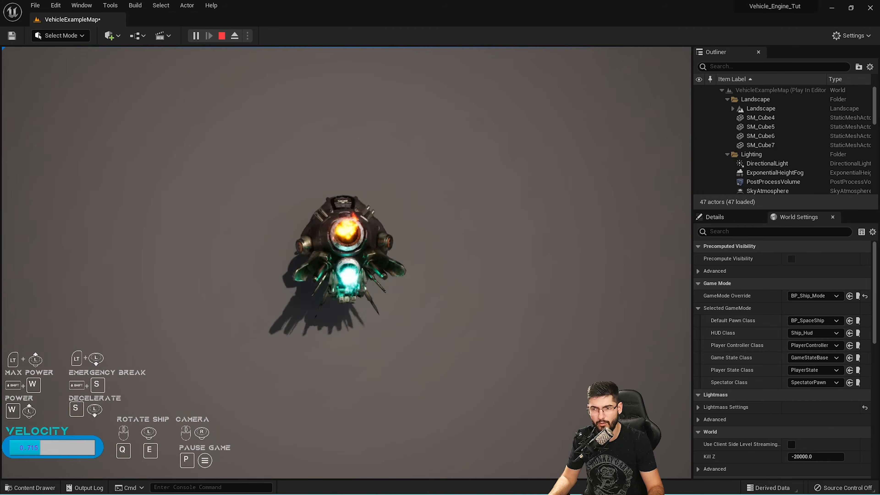
key(w)
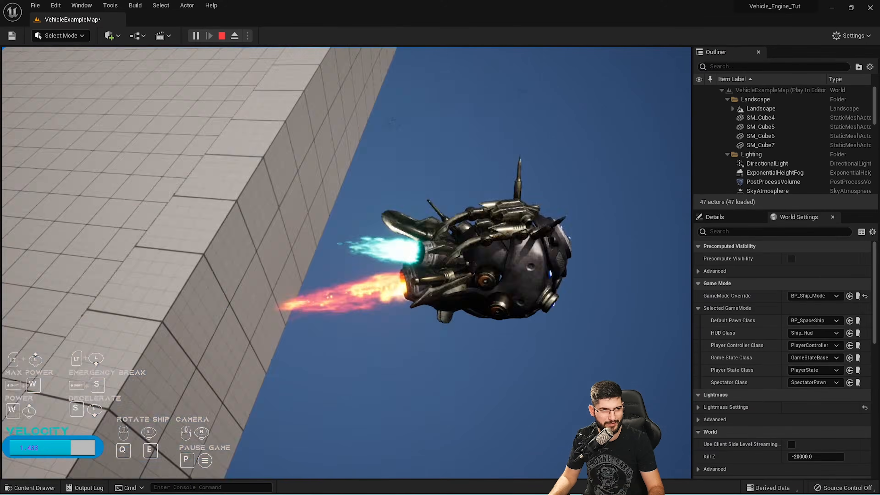
key(s)
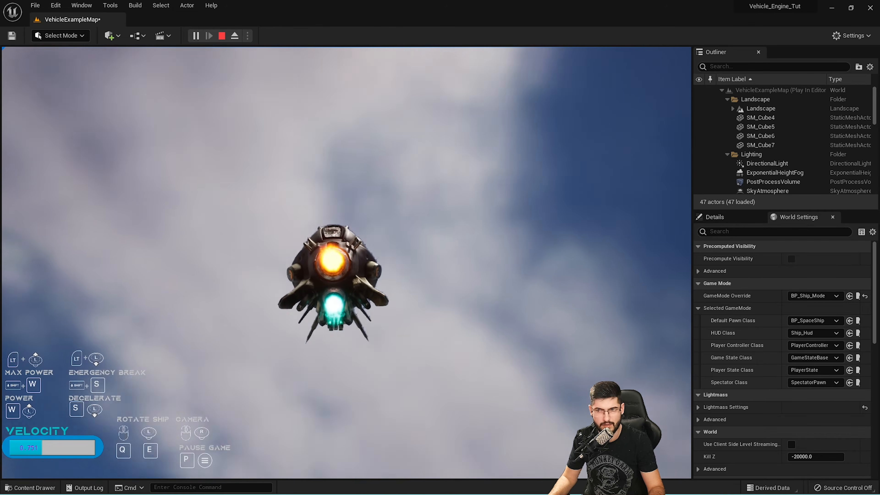
key(s)
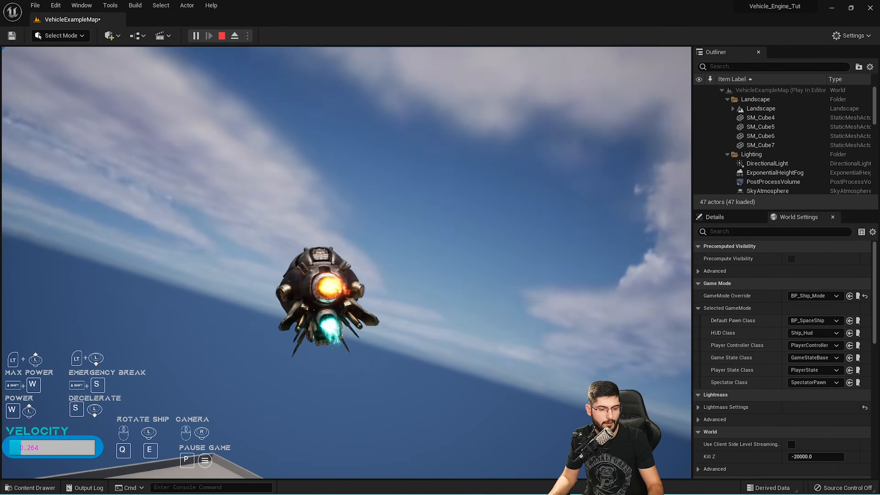
key(Escape)
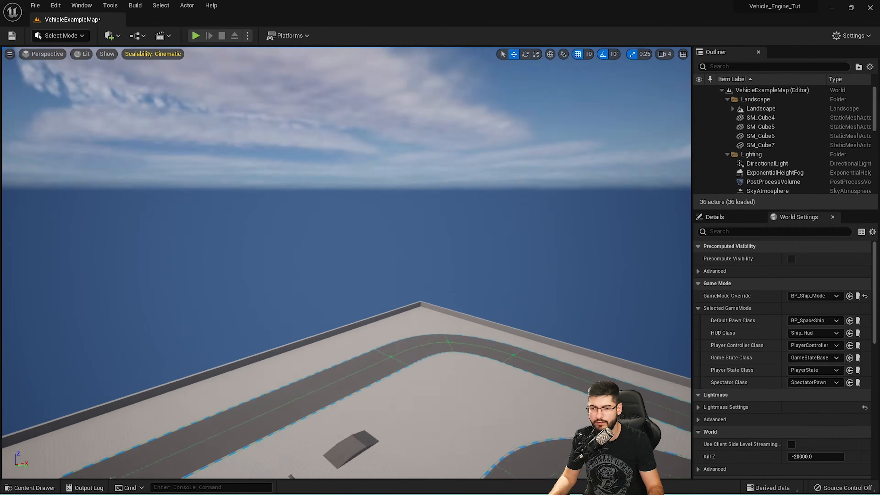
Open the BP_SpaceShip blueprint from the Space_Construction/Planet_System/Blueprints folder
right_drag(347, 262, 433, 297)
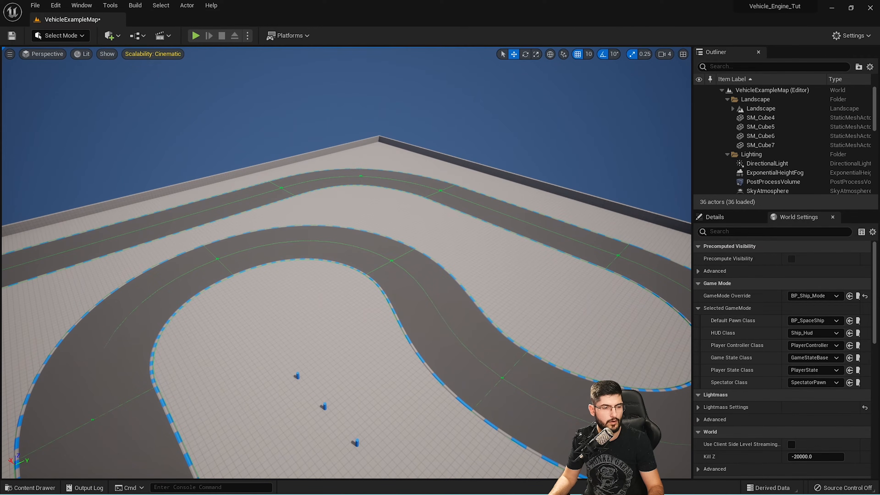
click(481, 267)
key(ctrl+space)
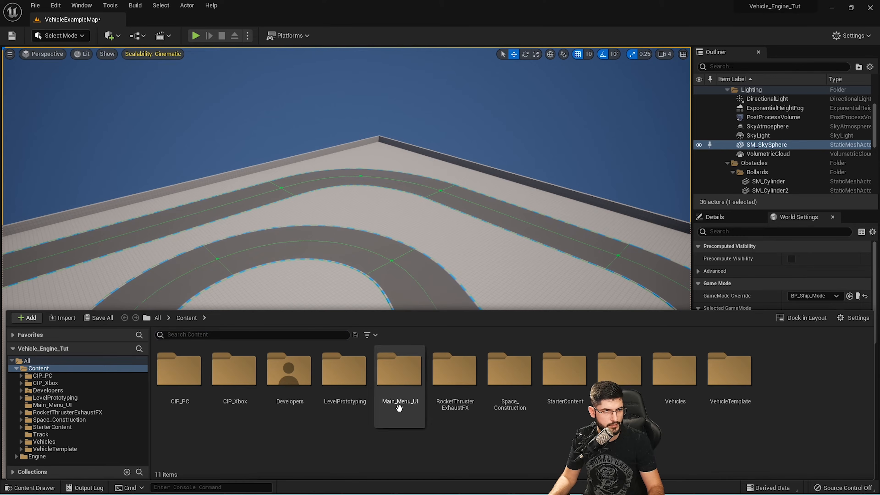
double_click(508, 380)
double_click(198, 377)
double_click(179, 388)
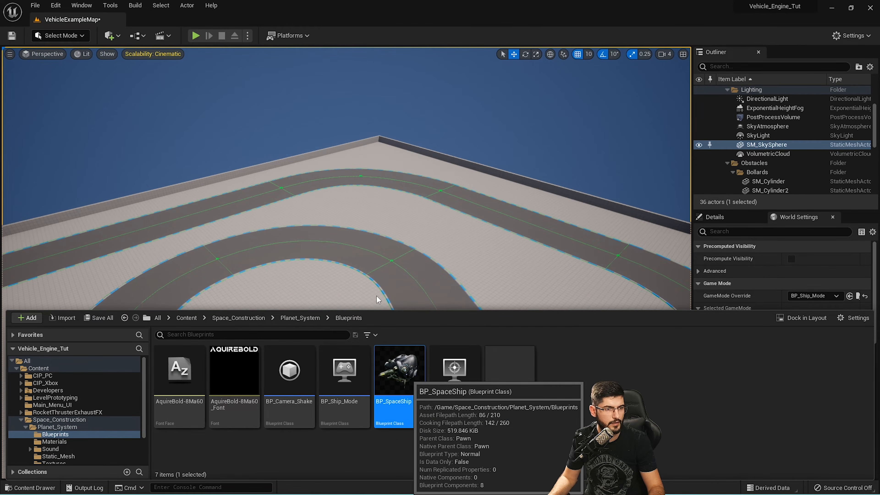
right_drag(373, 195, 242, 171)
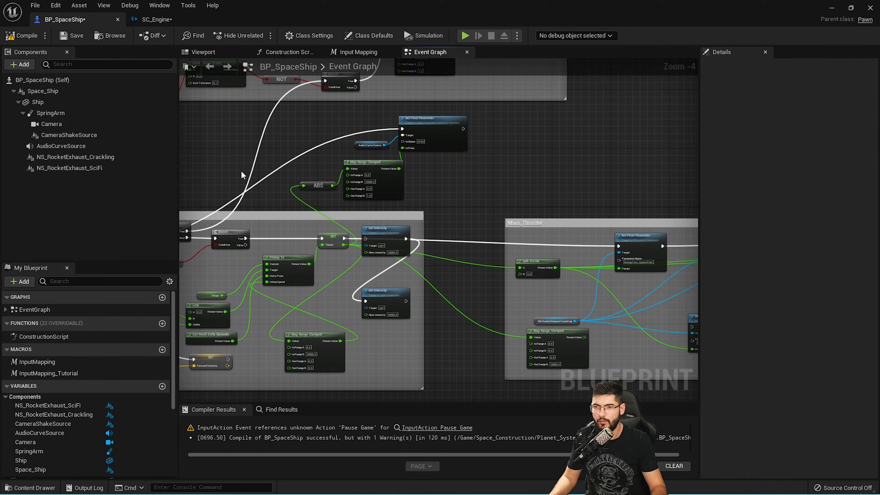
Examine the Thrust_Speed section of the event graph, from the InputAxis Thrust event through the branches to the Set Thrust node
right_drag(326, 173, 516, 194)
scroll(516, 195, down, 1)
scroll(323, 236, up, 2)
right_drag(226, 246, 307, 198)
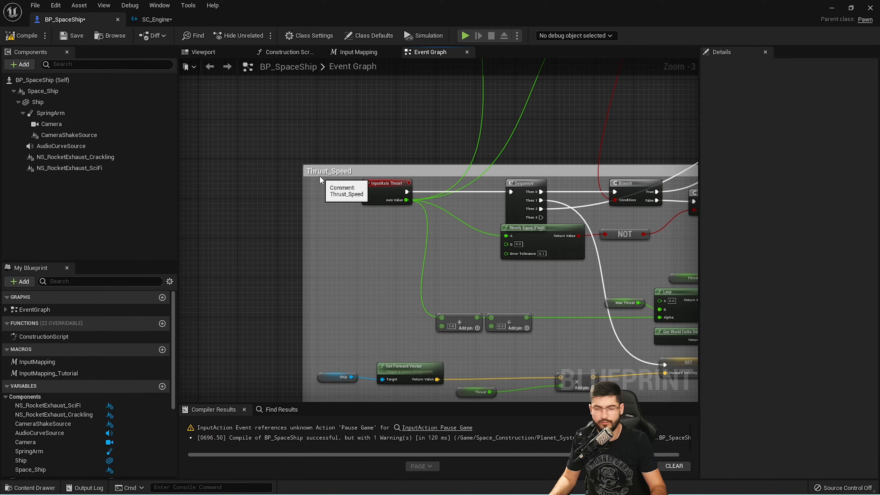
right_drag(396, 179, 357, 180)
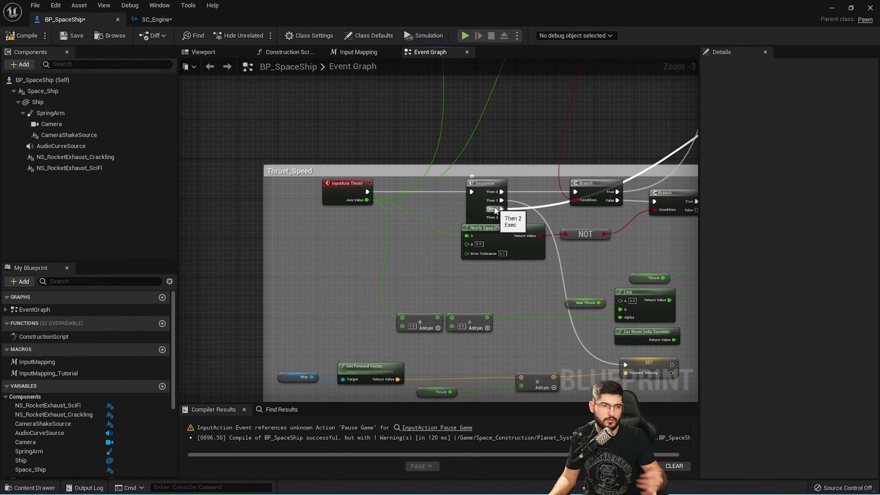
right_drag(625, 220, 229, 151)
scroll(312, 175, up, 2)
right_drag(403, 185, 450, 173)
click(449, 173)
click(512, 113)
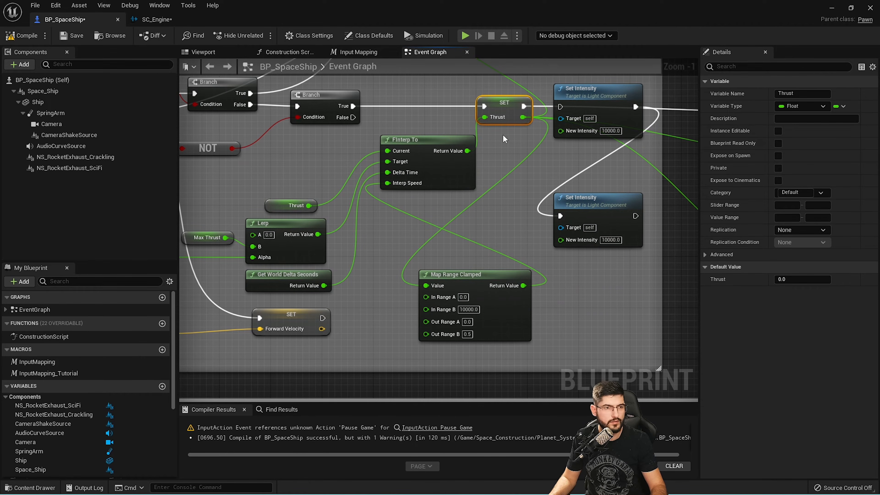
Inspect the Map Range Clamped node that feeds the interpolation speed and the FInterp To node driving the thrust value
right_drag(349, 174, 391, 186)
right_drag(538, 209, 464, 214)
drag(440, 313, 437, 310)
click(463, 326)
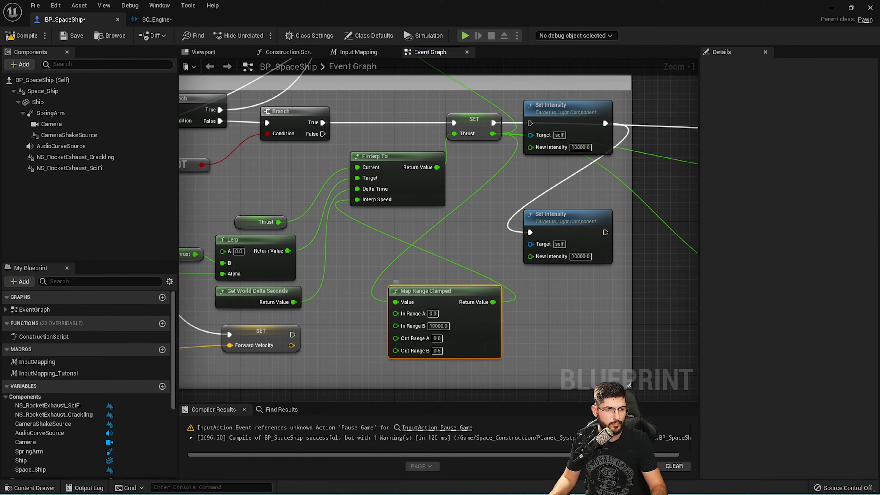
right_drag(482, 255, 450, 319)
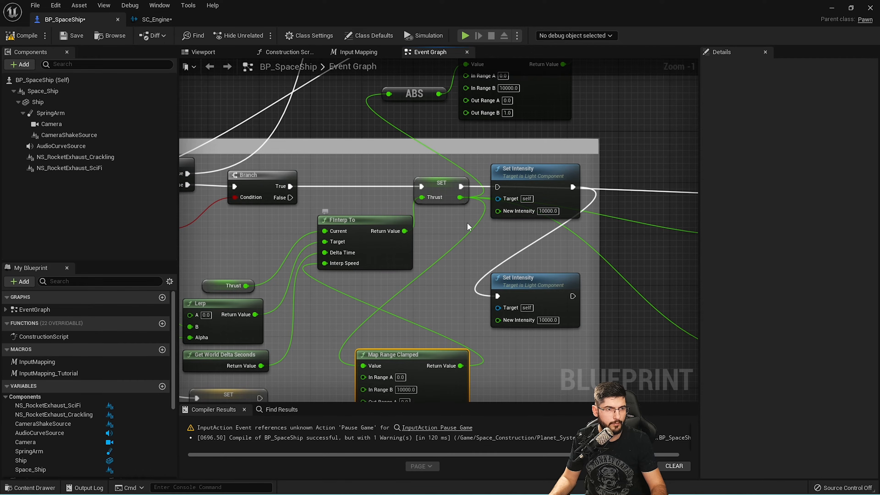
click(334, 266)
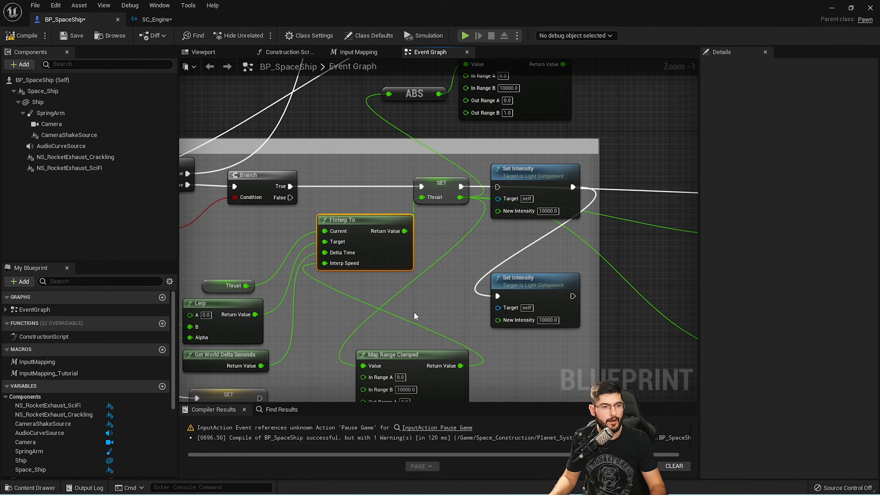
Trace the Thrust value through the ABS and Map Range Clamped nodes to Set Float Parameter and its Audio Curve Source target
click(445, 200)
right_drag(445, 200, 444, 276)
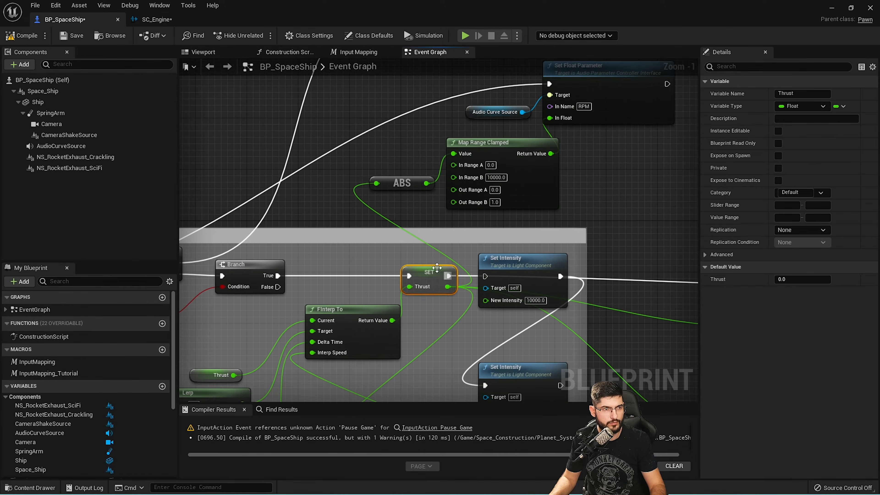
click(410, 181)
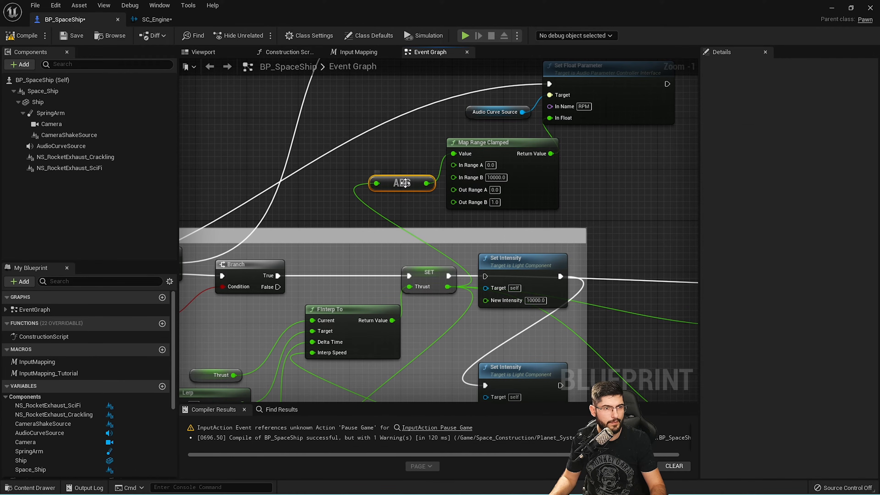
click(508, 164)
right_drag(508, 165, 461, 210)
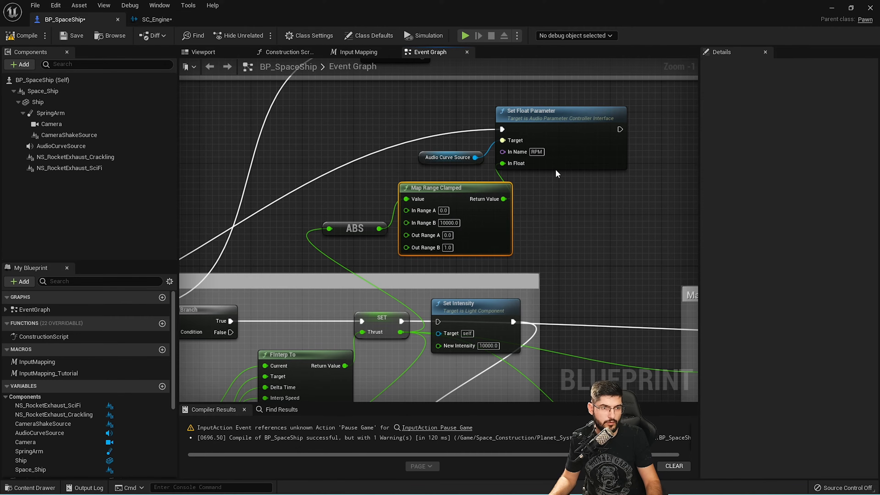
mouse_move(588, 159)
mouse_down()
mouse_move(599, 180)
mouse_move(599, 164)
mouse_up()
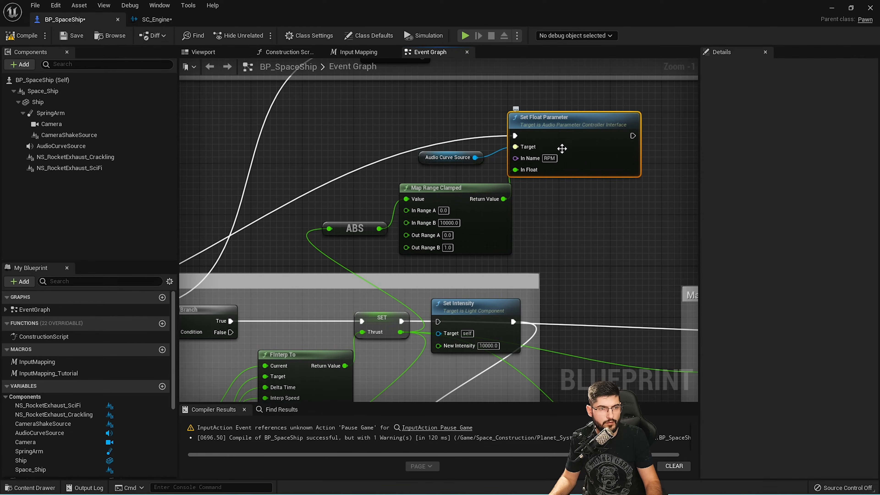
right_drag(574, 134, 554, 172)
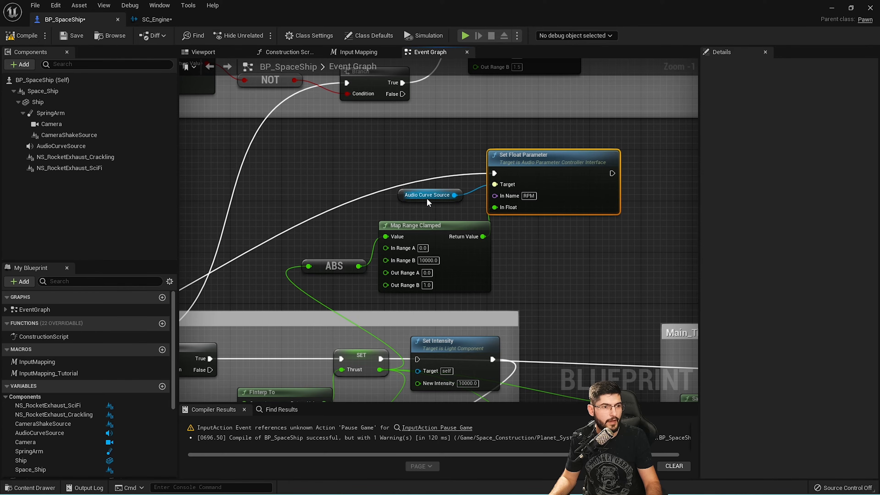
click(397, 198)
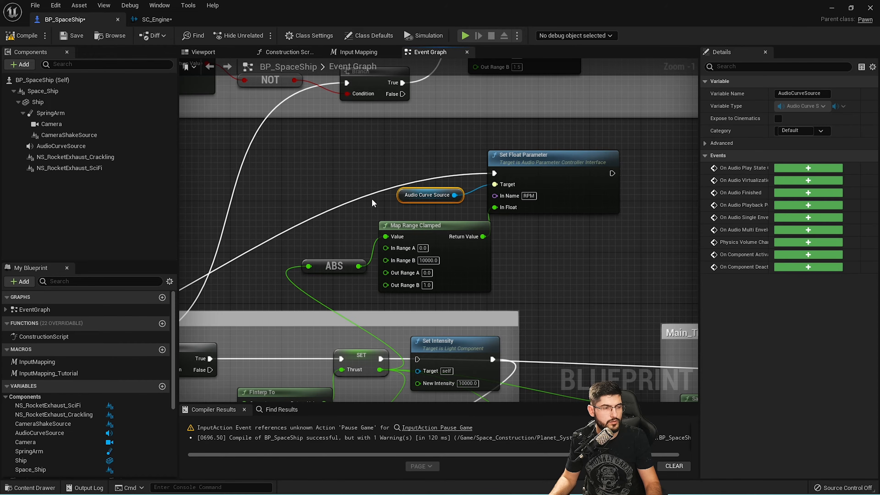
Add an Audio Curve Source component beneath the ship's existing AudioCurveSource and delete the added component again
click(57, 146)
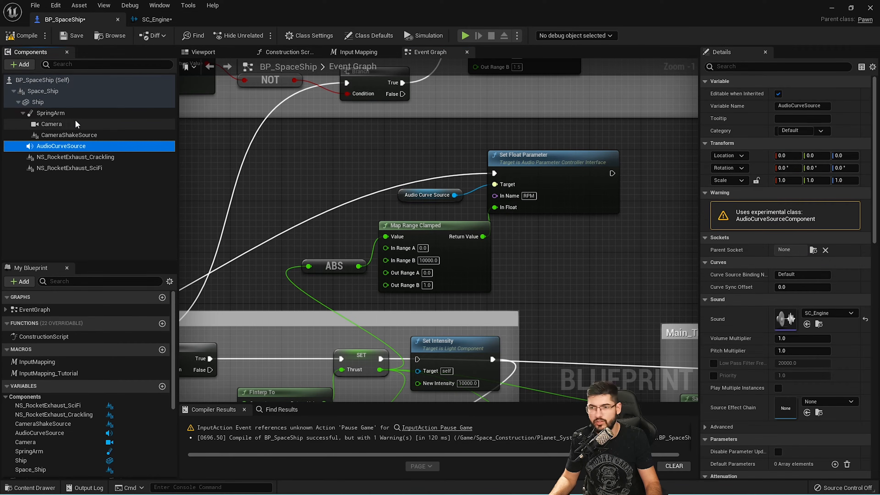
click(20, 65)
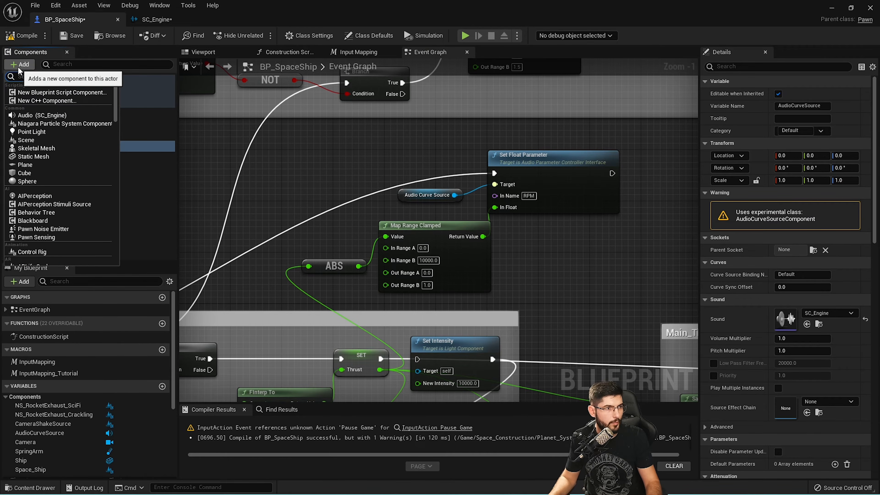
text(audio)
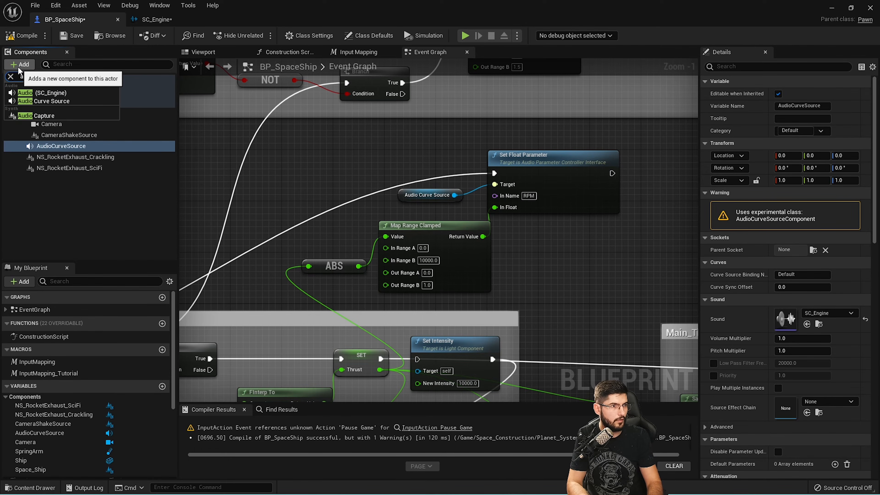
click(55, 101)
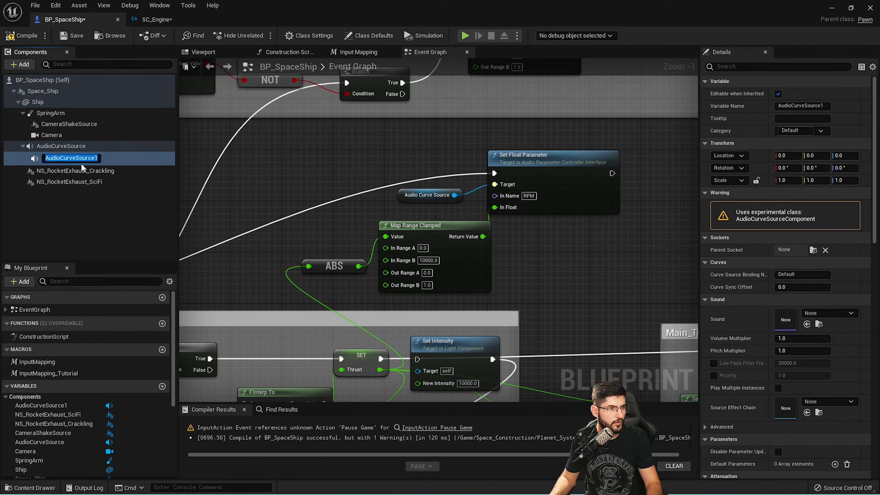
click(92, 194)
click(74, 153)
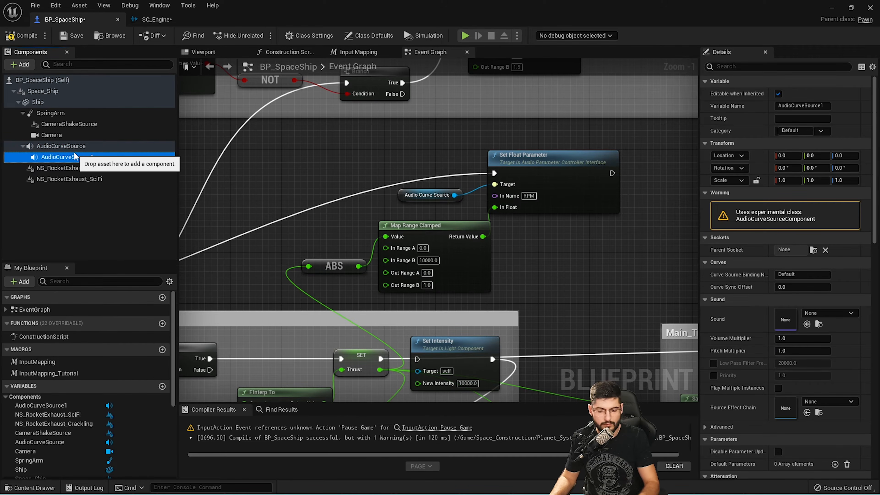
key(Delete)
Open the SC_Engine sound cue assigned as the AudioCurveSource component's sound
click(64, 148)
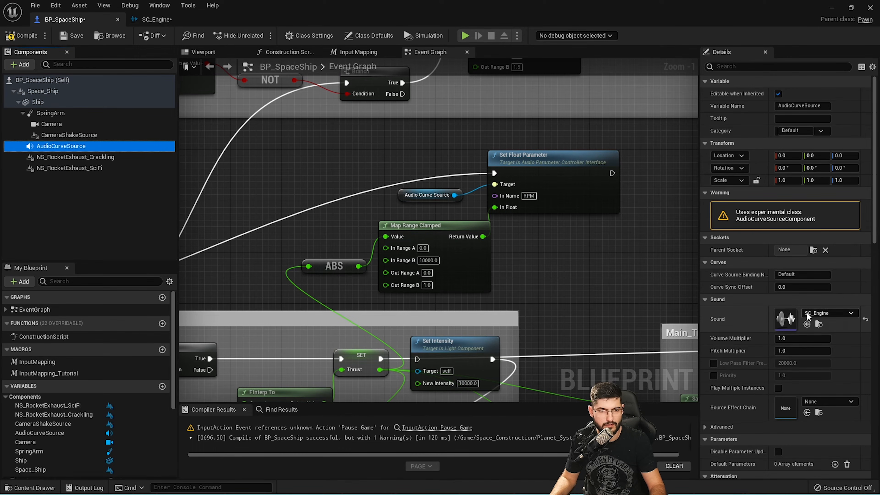
double_click(791, 321)
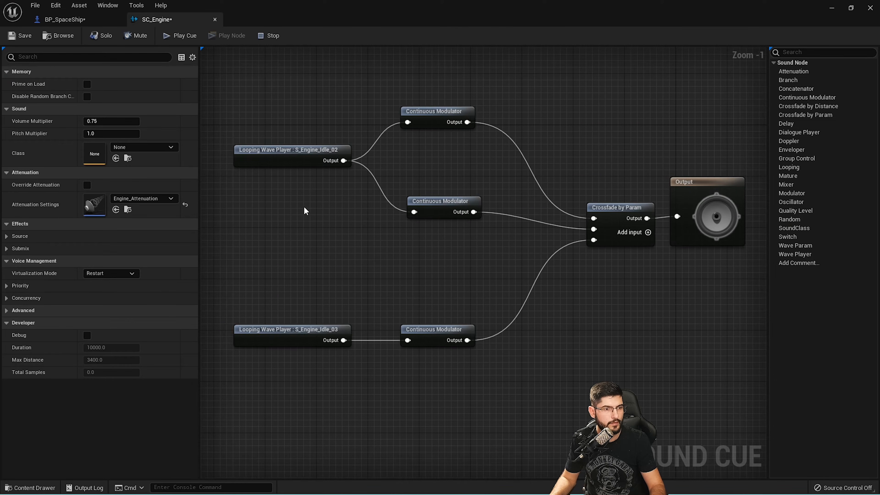
right_drag(304, 208, 324, 200)
right_drag(364, 238, 376, 245)
Look up the Sound Cue asset type among the sound assets and locate SC_Engine in the Ship_Sounds folder
key(ctrl+space)
right_click(443, 390)
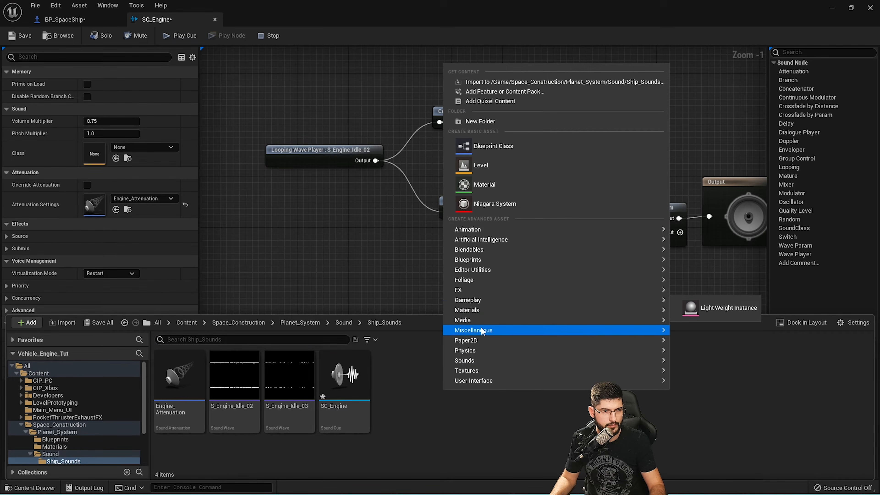
mouse_move(484, 369)
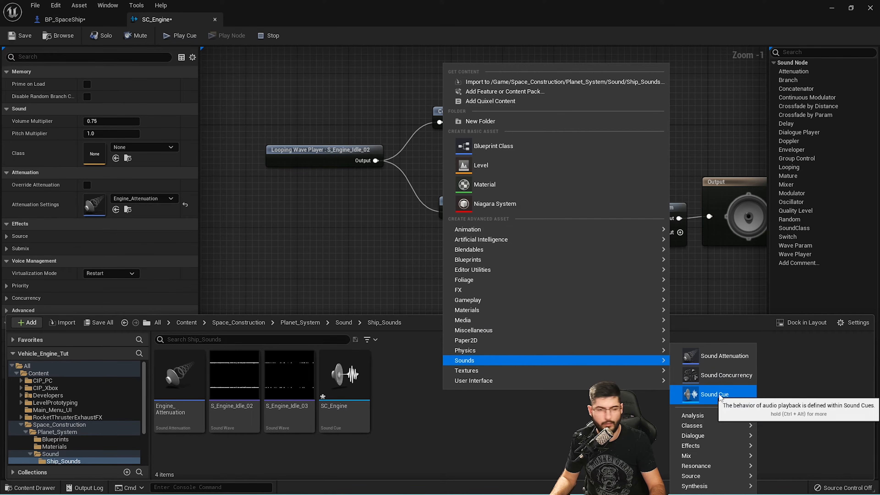
click(348, 388)
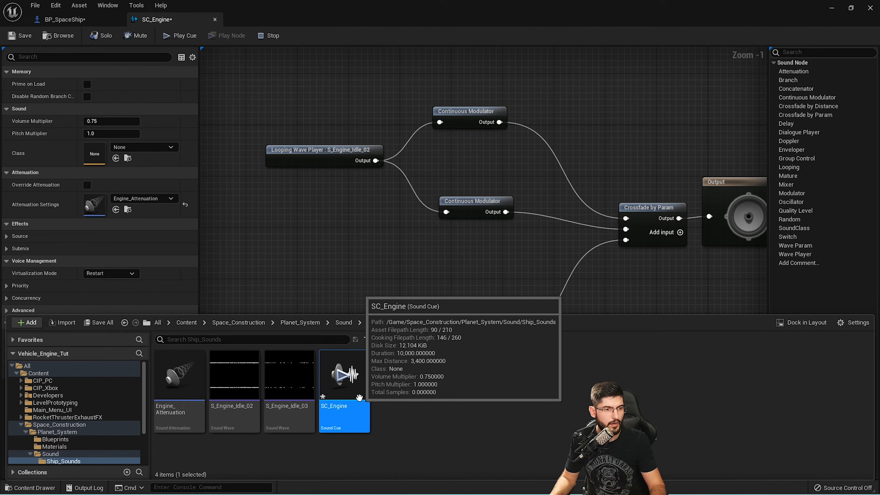
mouse_move(464, 213)
right_down()
mouse_move(397, 206)
mouse_move(462, 207)
right_up()
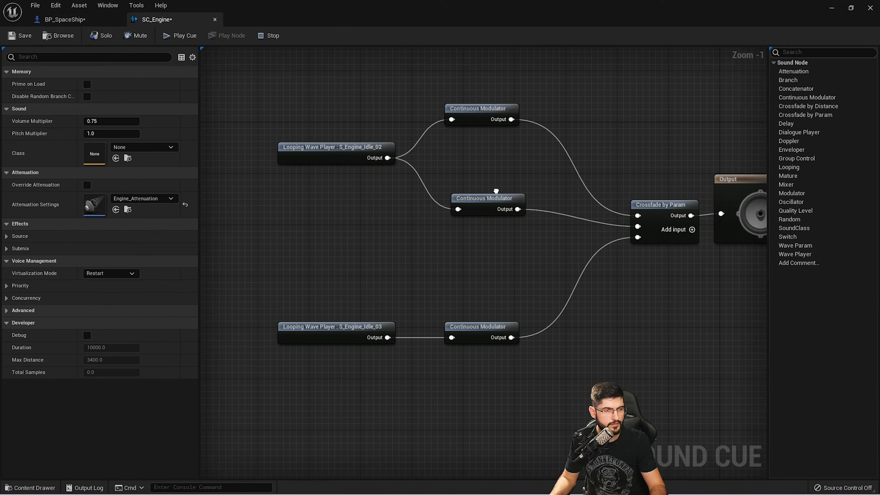
scroll(529, 138, down, 2)
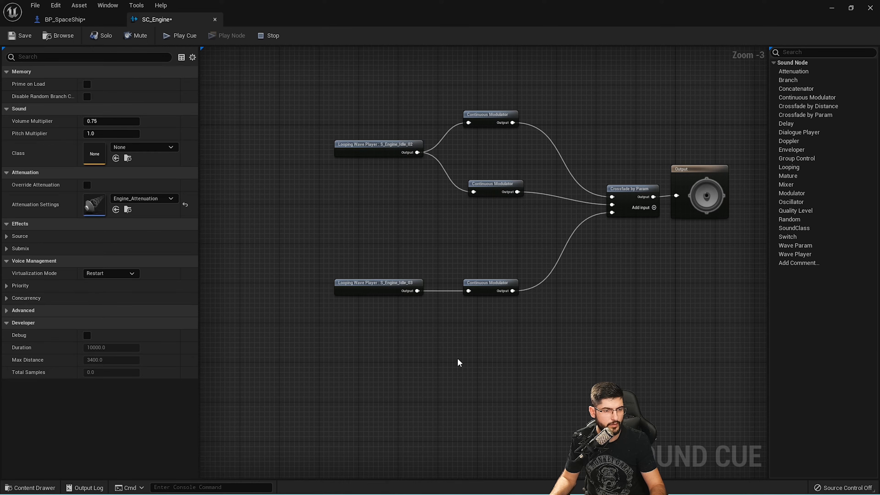
Create a new Sound Cue asset in the Ship_Sounds folder, keeping its default name
key(ctrl+space)
right_click(459, 379)
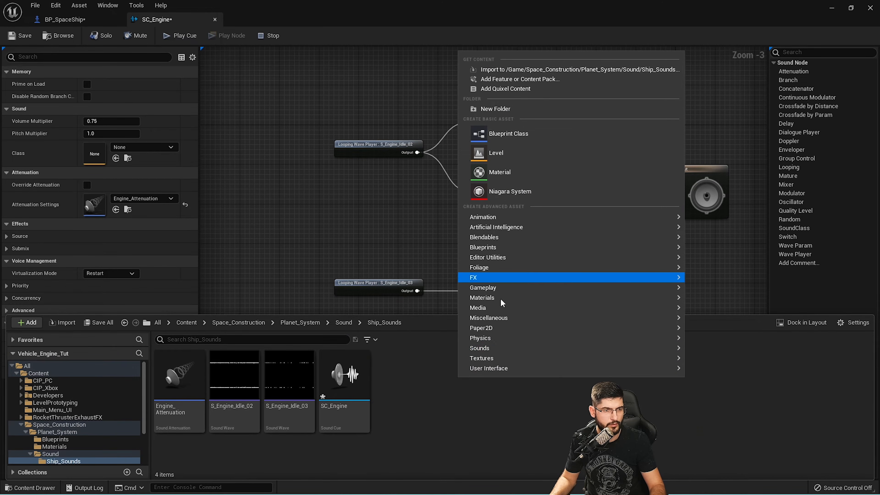
mouse_move(493, 351)
click(727, 394)
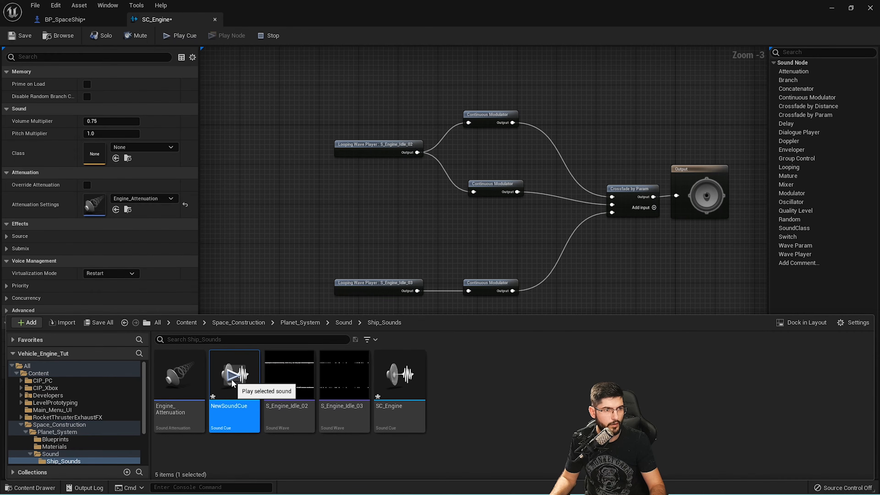
Open the new sound cue, look over its graph and Output node, and close it
double_click(231, 378)
right_drag(376, 325, 400, 299)
scroll(400, 298, down, 2)
drag(509, 210, 409, 282)
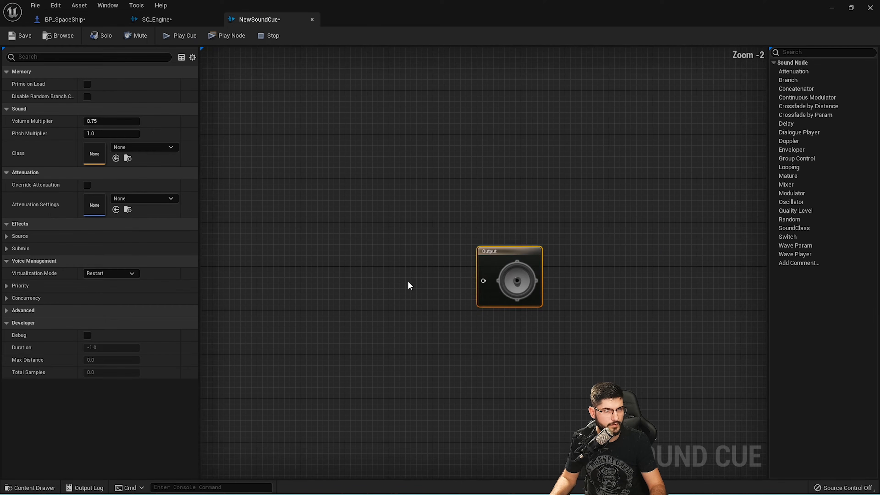
right_drag(408, 283, 527, 254)
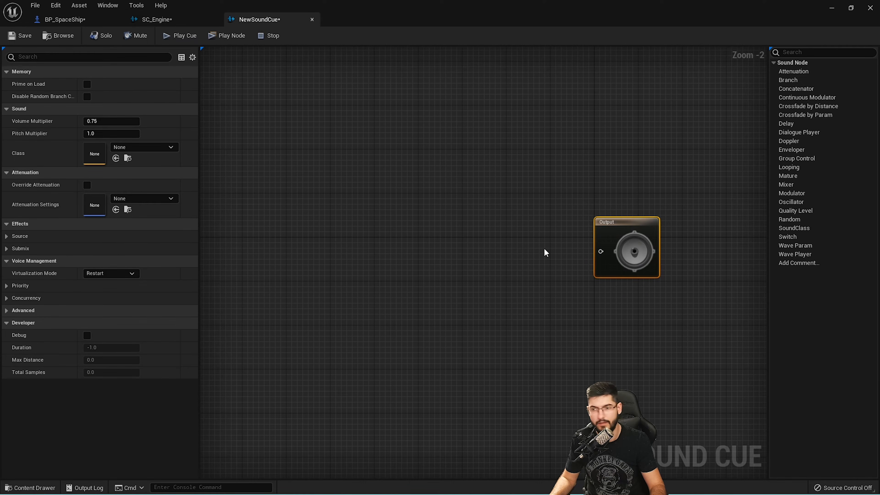
click(312, 19)
Inspect the Sound Wave and Looping settings of the S_Engine_Idle_02 and S_Engine_Idle_03 wave players in SC_Engine
right_drag(312, 212, 346, 216)
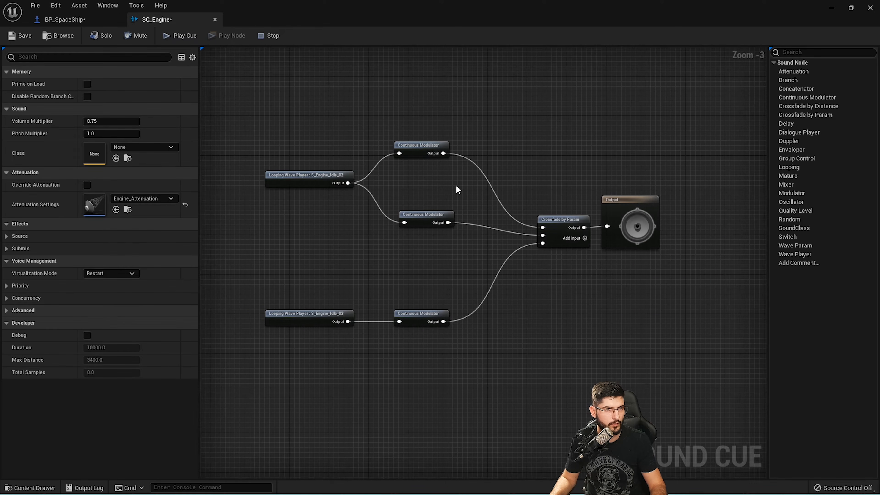
scroll(456, 186, up, 2)
right_drag(456, 187, 555, 194)
click(359, 176)
click(343, 359)
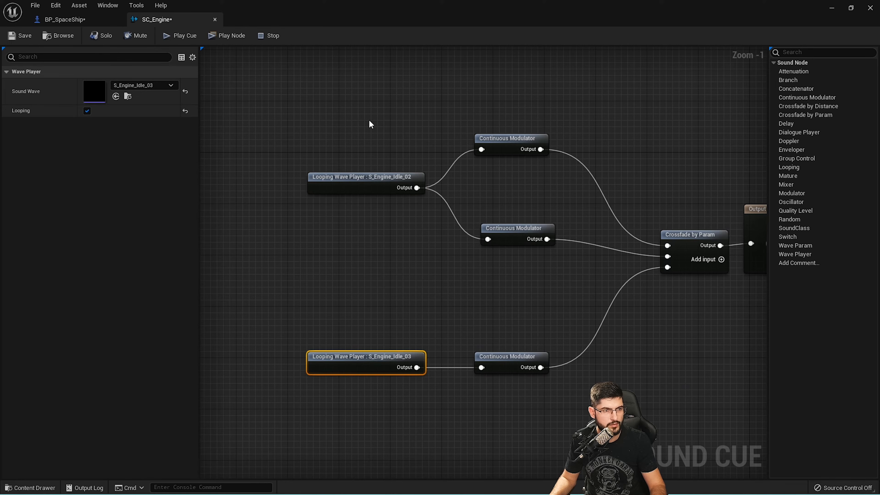
click(326, 184)
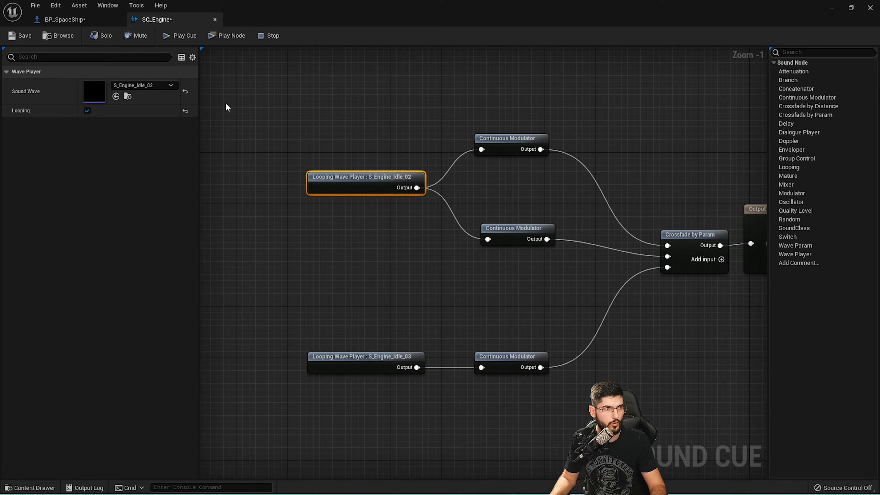
Preview the S_Engine_Idle_02 and S_Engine_Idle_03 sound waves from the Ship_Sounds folder
click(345, 298)
key(ctrl+space)
mouse_move(289, 379)
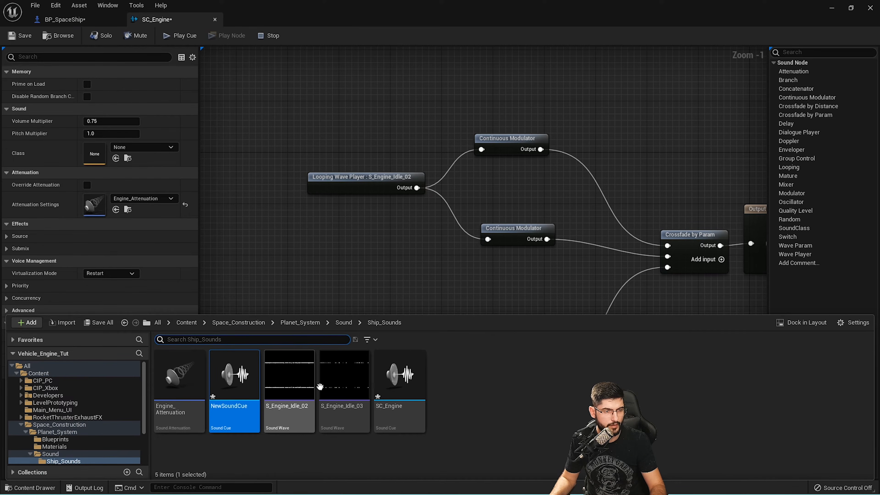
mouse_move(331, 380)
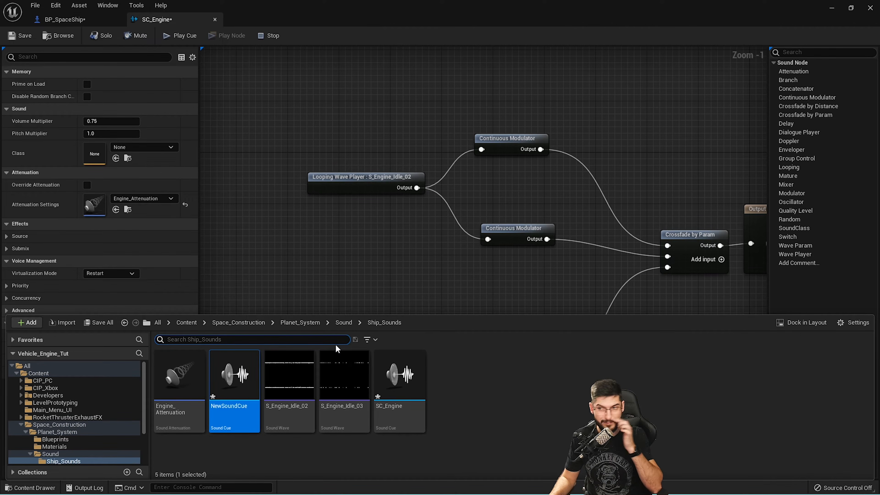
click(289, 376)
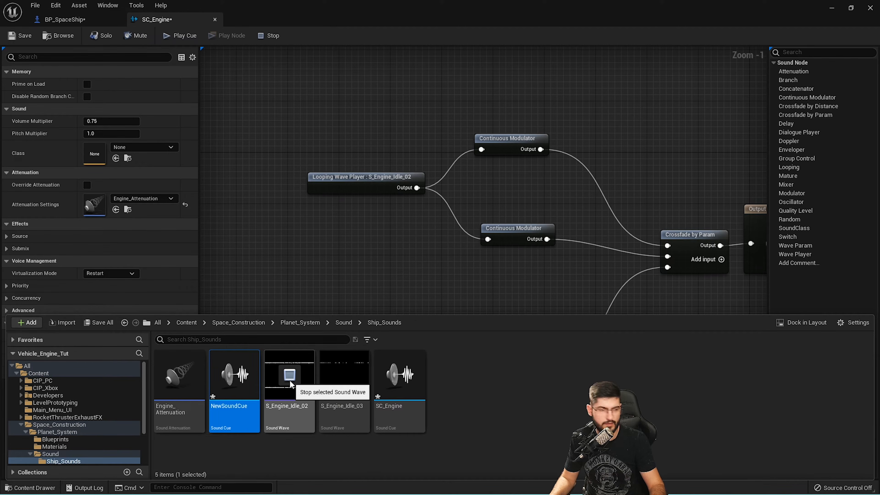
click(344, 374)
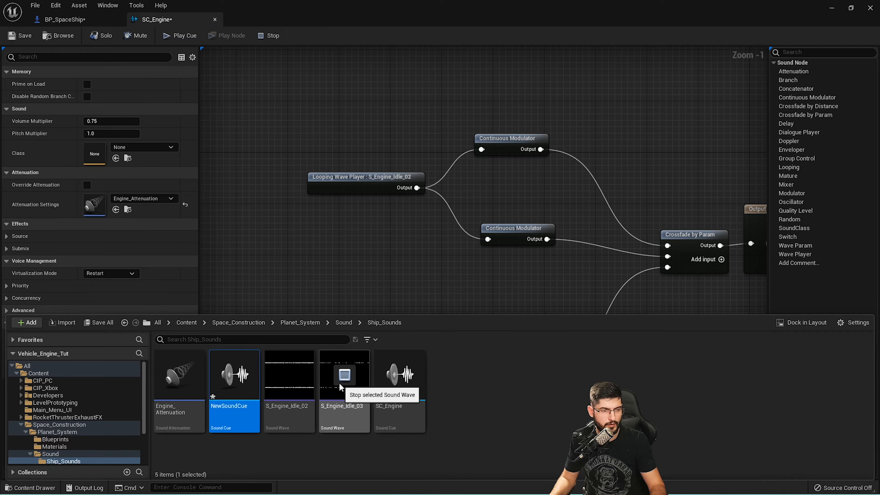
Open the S_Engine_Idle_02 sound wave and set its Volume to 5.0
double_click(297, 381)
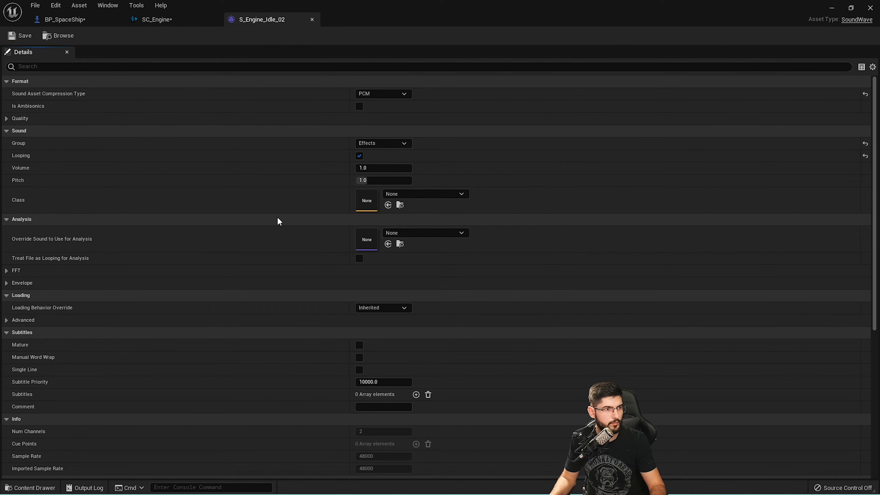
click(391, 165)
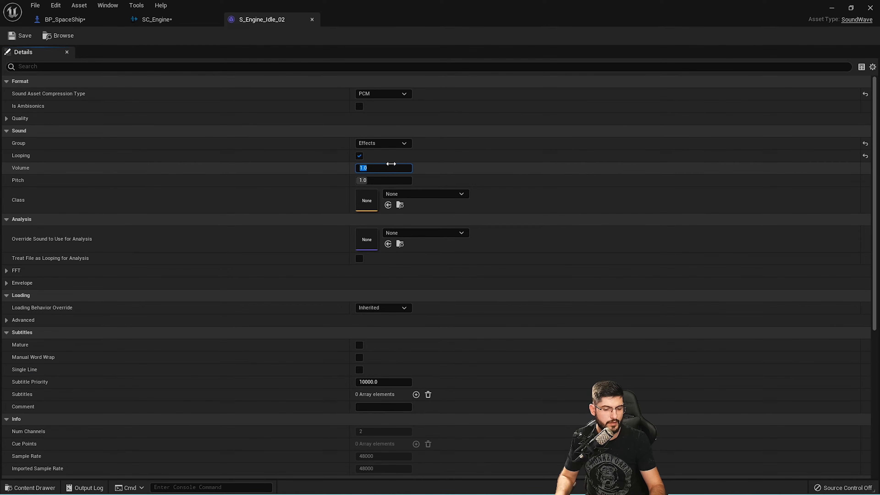
click(169, 21)
click(267, 19)
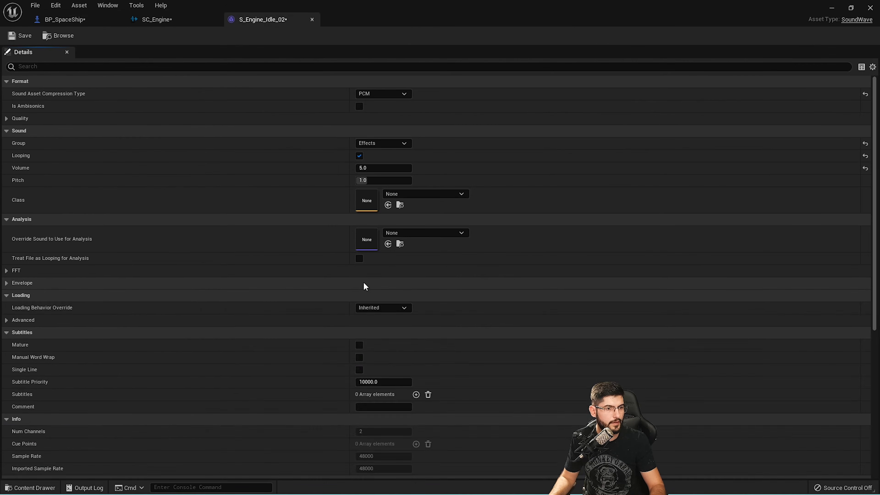
Open the S_Engine_Idle_03 sound wave, set its Volume to 5.0, and save both sound waves
key(ctrl+space)
double_click(351, 385)
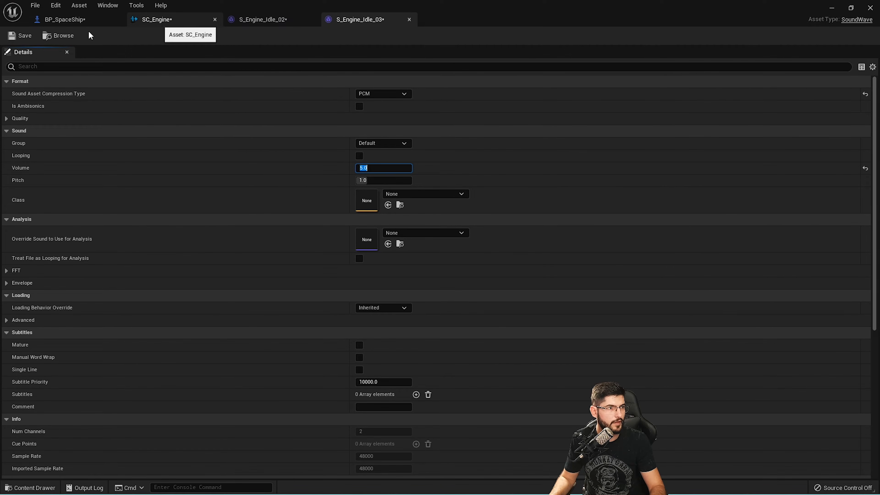
click(11, 37)
click(256, 20)
click(19, 36)
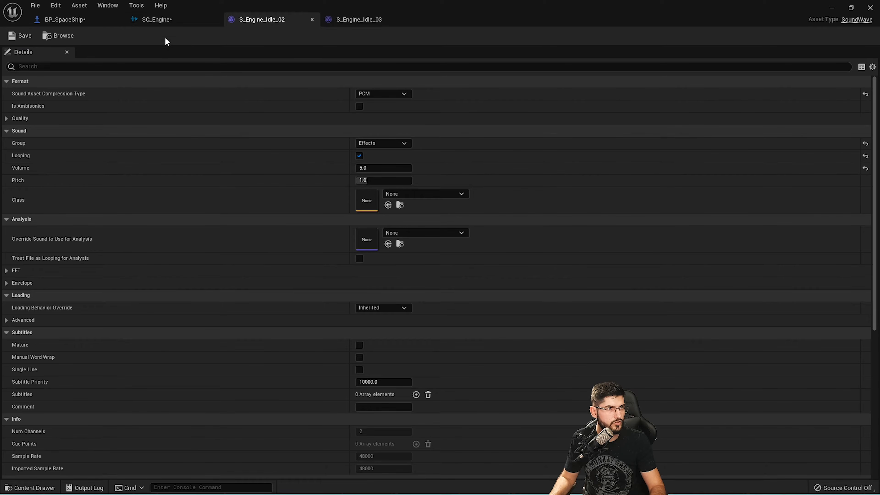
Return to SC_Engine and play both engine idle sound waves again to hear them at the raised volume
click(170, 23)
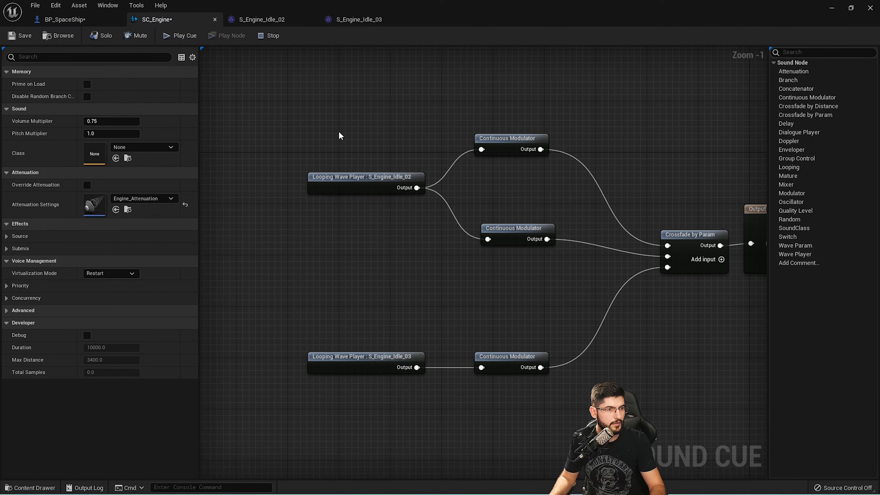
key(ctrl+space)
click(293, 377)
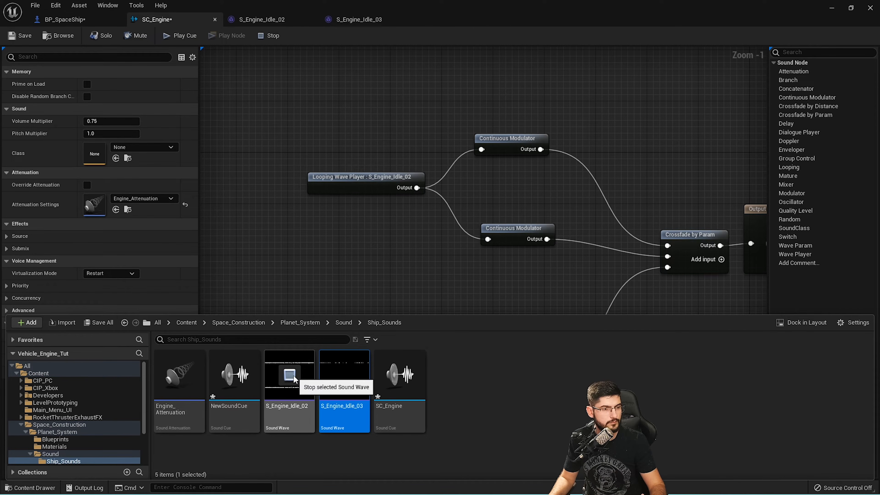
click(345, 374)
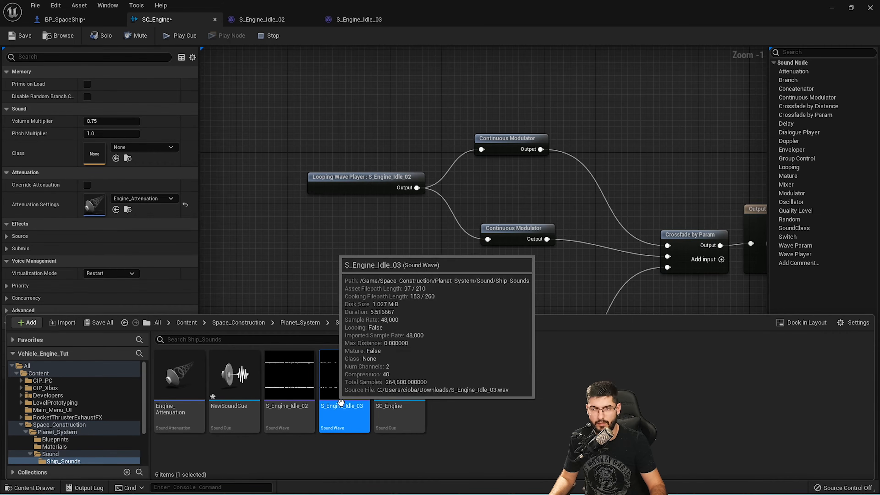
click(350, 376)
Set the Volume of S_Engine_Idle_02 and S_Engine_Idle_03 back to 1.0 and save both sound waves
click(262, 19)
click(381, 168)
click(362, 20)
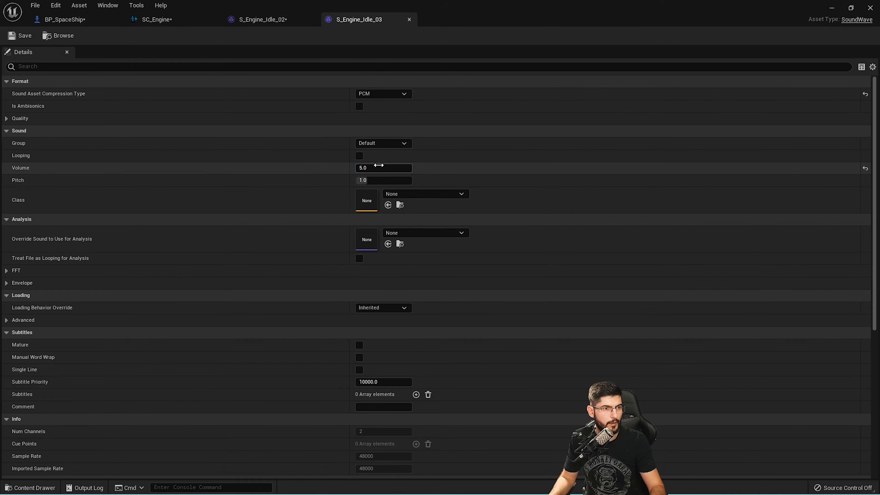
click(187, 19)
click(249, 21)
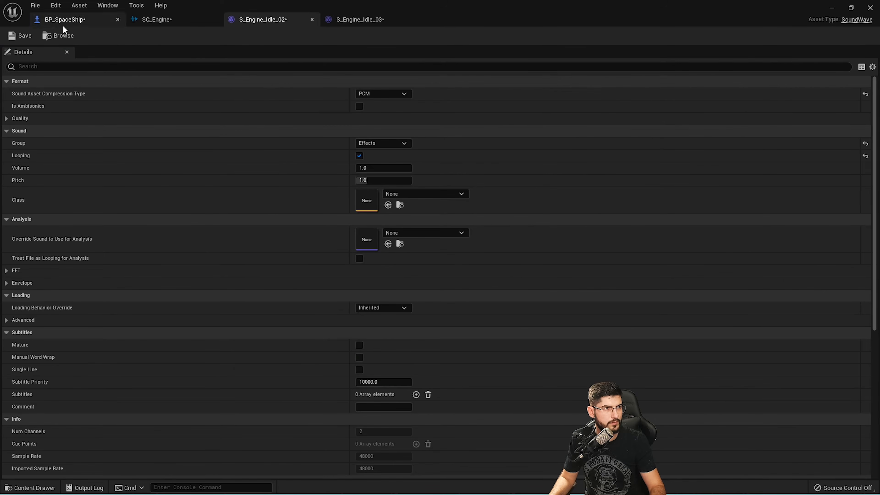
click(21, 36)
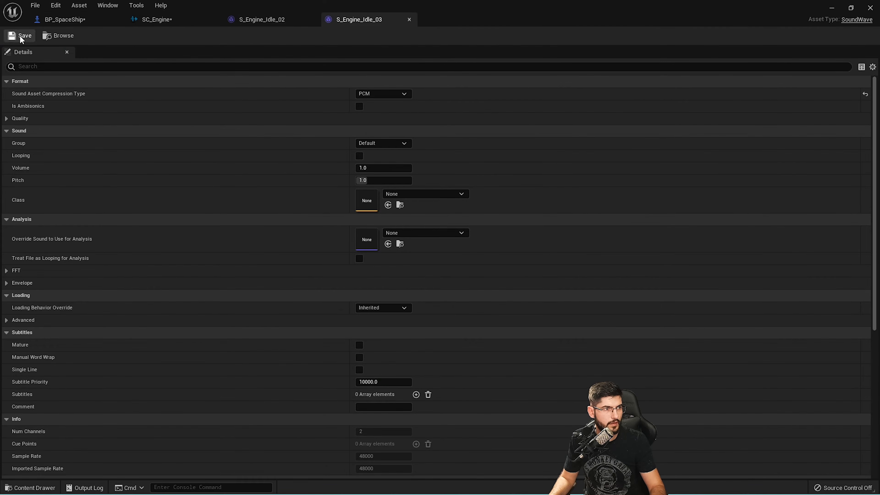
click(239, 20)
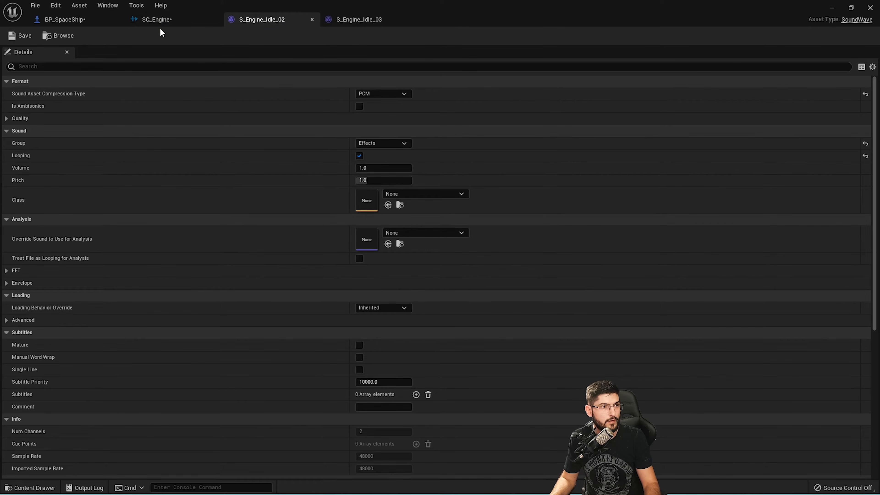
Inspect the pitch and volume modulation parameters of SC_Engine's two upper Continuous Modulators and the settings of the Crossfade by Param node
click(166, 20)
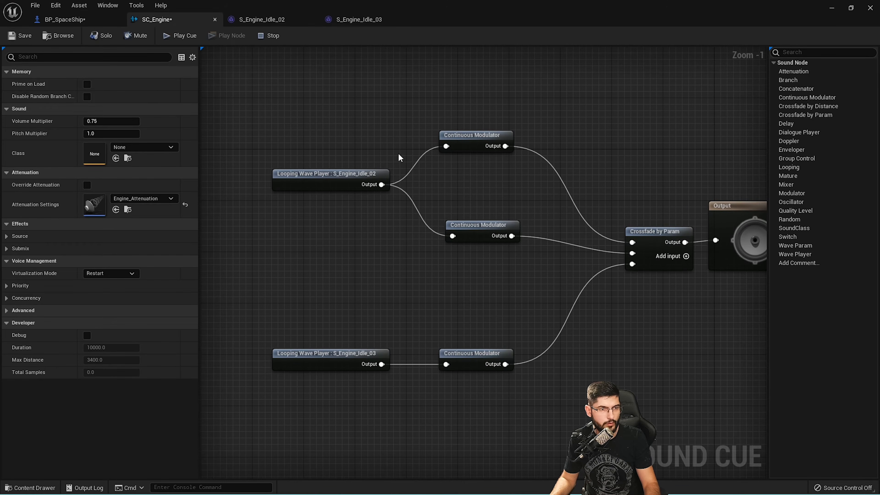
mouse_move(305, 172)
mouse_down()
mouse_move(284, 186)
mouse_move(310, 179)
mouse_up()
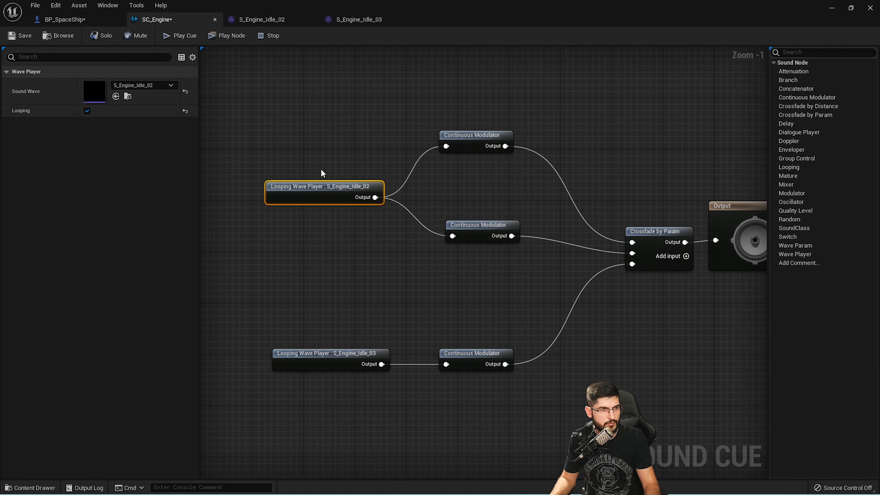
click(463, 145)
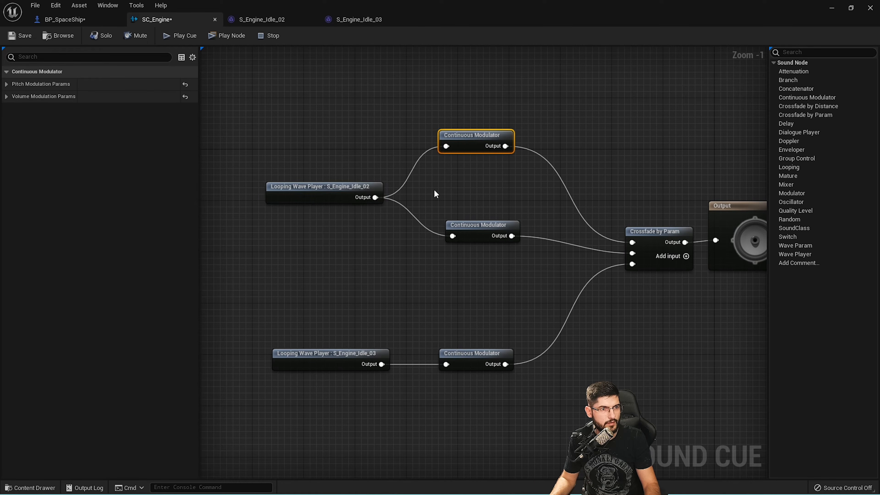
click(6, 83)
click(6, 183)
click(462, 226)
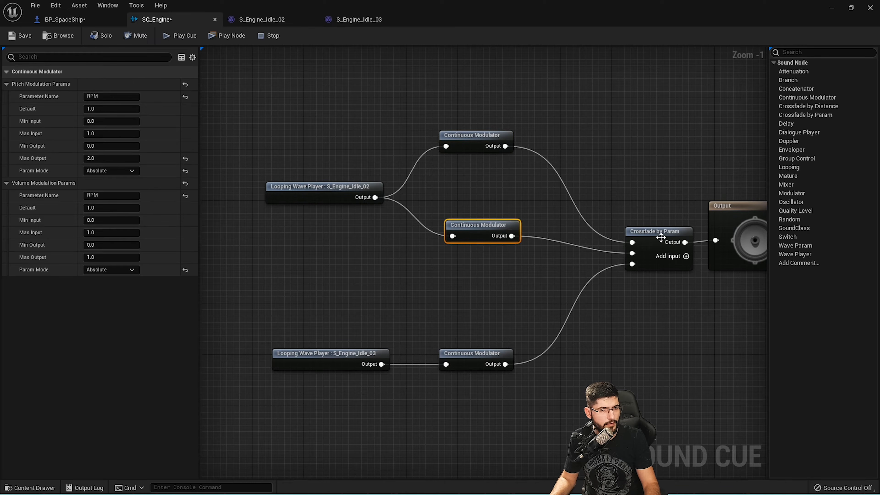
click(630, 233)
drag(629, 234, 610, 234)
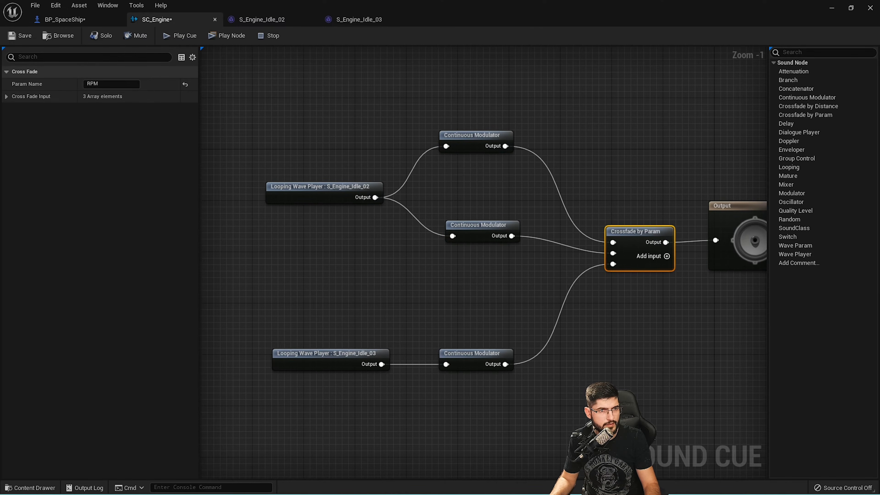
Add a new Continuous Modulator node in the empty area above the Crossfade by Param node
right_drag(602, 129, 572, 169)
right_click(586, 153)
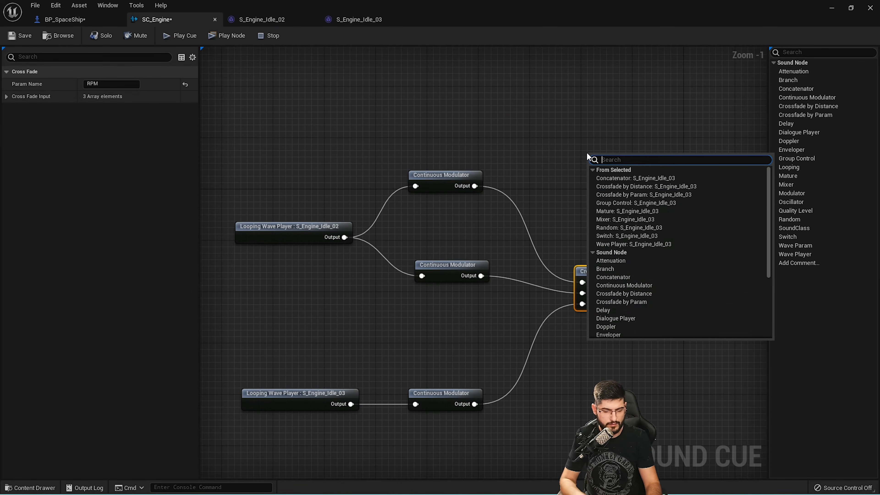
text(con)
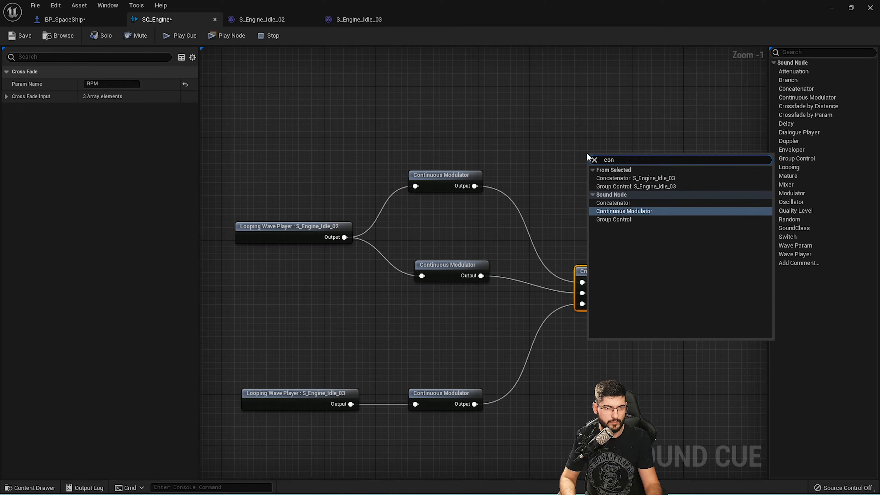
key(Return)
click(555, 145)
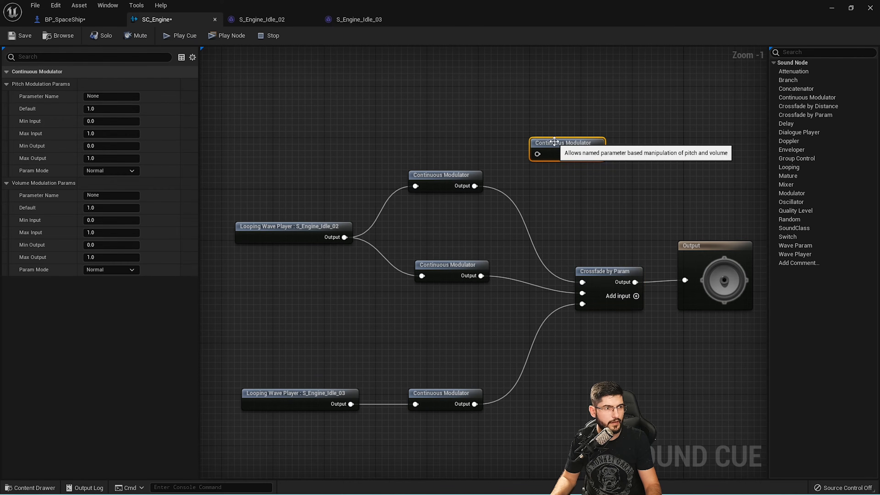
Add a second Crossfade by Param node and place it just below the unconnected Continuous Modulator
click(602, 271)
right_click(616, 188)
text(crops)
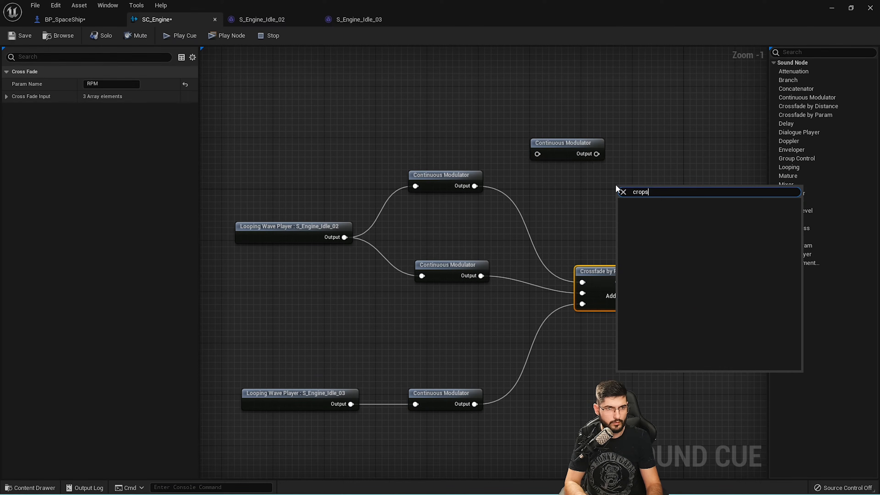
key(BackSpace)
key(BackSpace)
text(sfa)
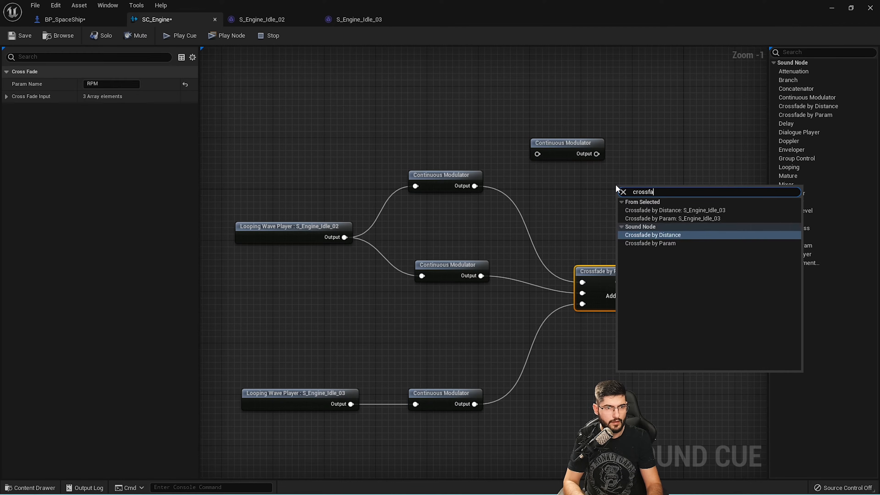
key(Down)
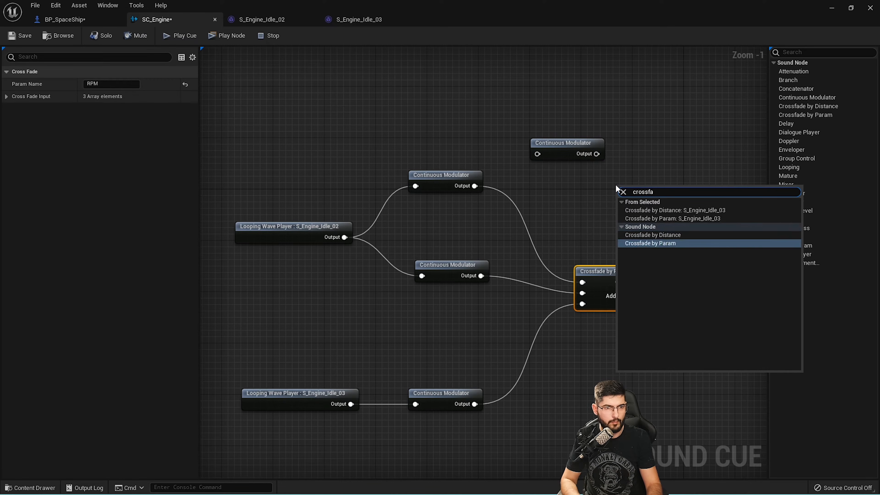
key(Return)
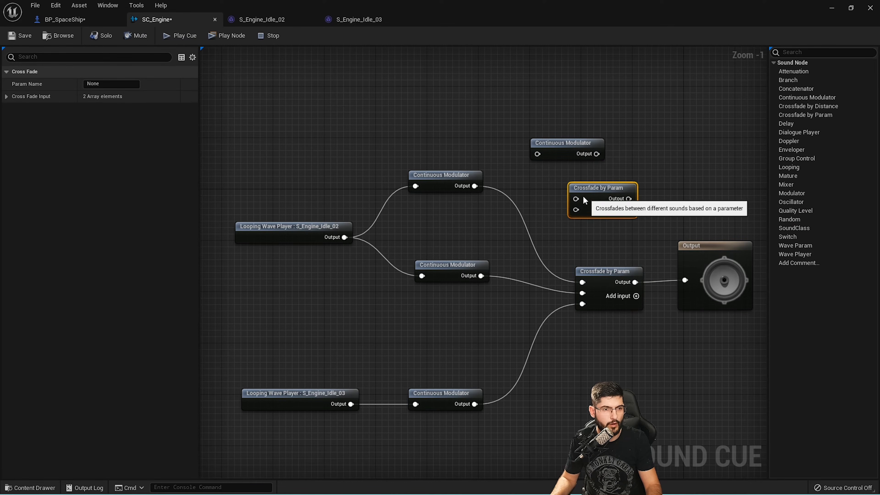
drag(583, 196, 557, 196)
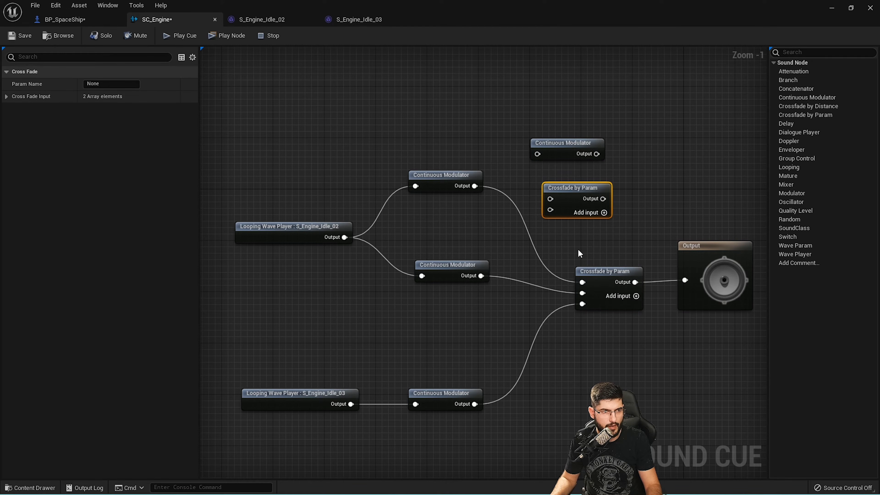
Point out the connected Continuous Modulators, and delete the unconnected Continuous Modulator and Crossfade by Param nodes
drag(401, 137, 454, 235)
click(477, 265)
click(465, 393)
drag(632, 127, 560, 201)
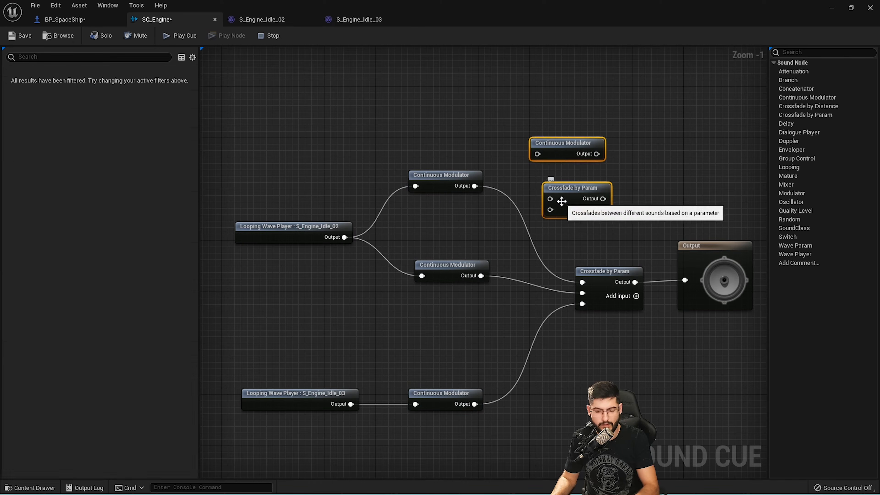
key(Delete)
Compare the pitch and volume modulation parameters of the three connected Continuous Modulators
click(442, 178)
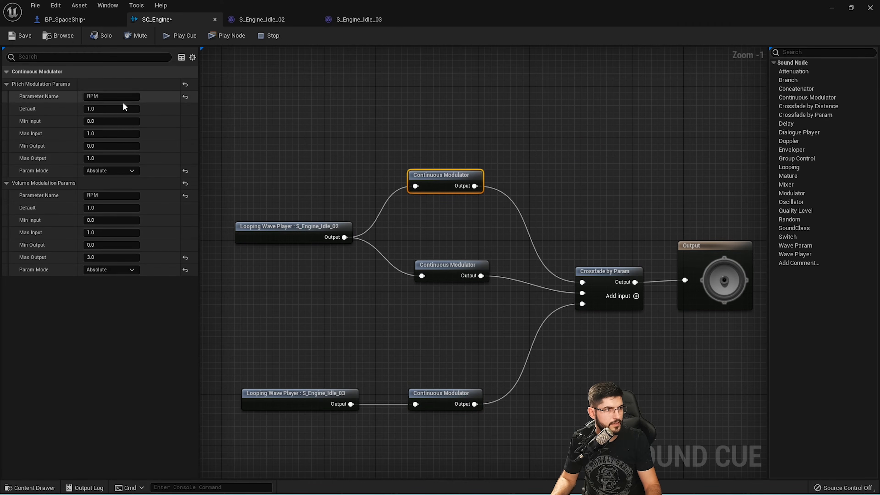
click(451, 265)
click(437, 393)
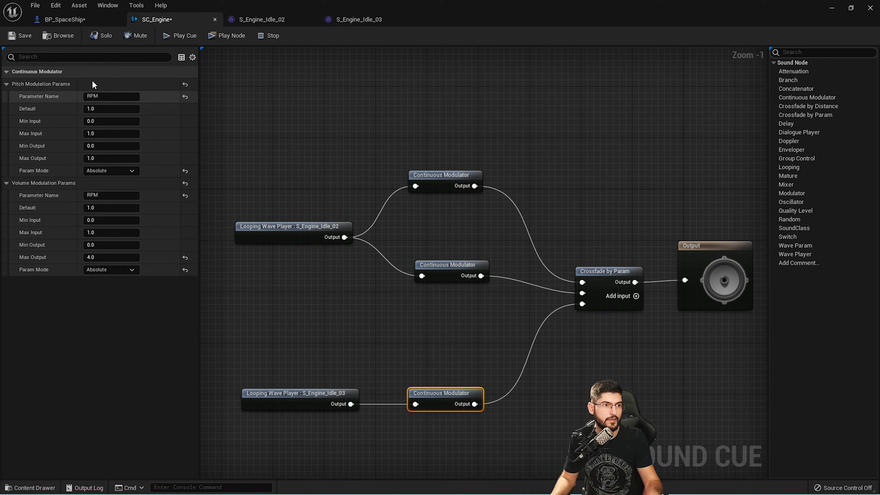
Expand the Crossfade by Param node's Cross Fade Input list and examine the fade and volume values of Index 0
click(597, 286)
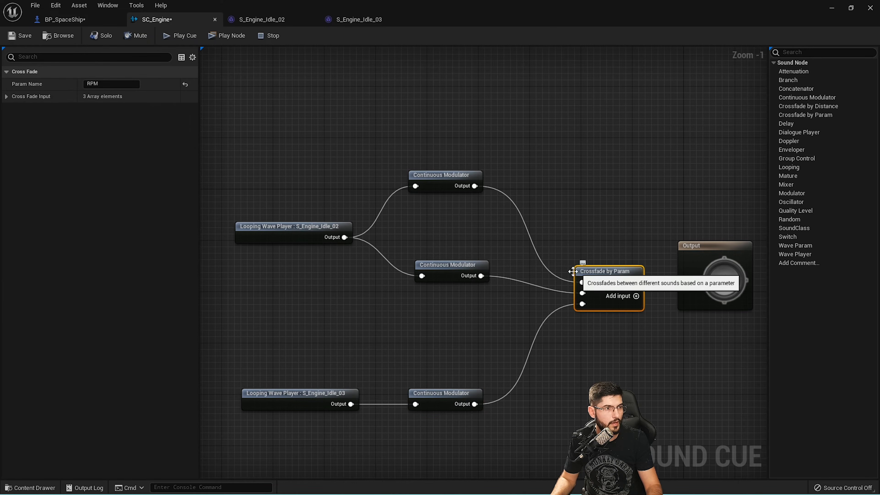
click(23, 98)
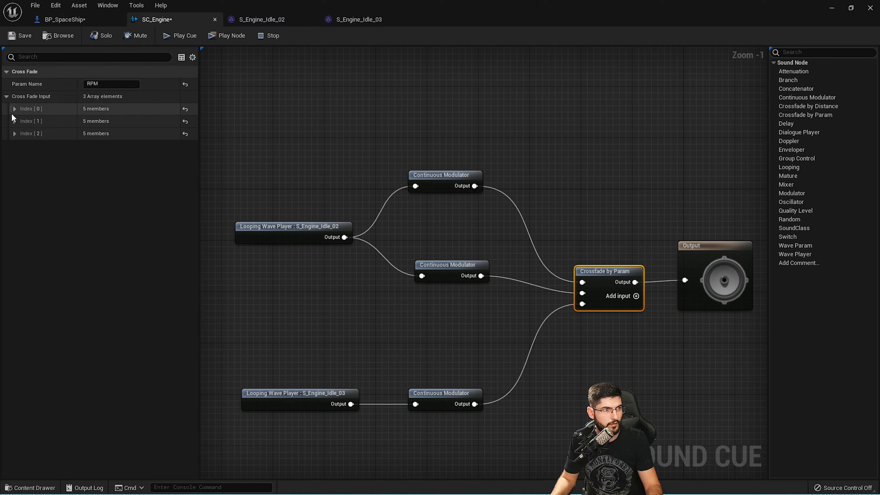
click(14, 108)
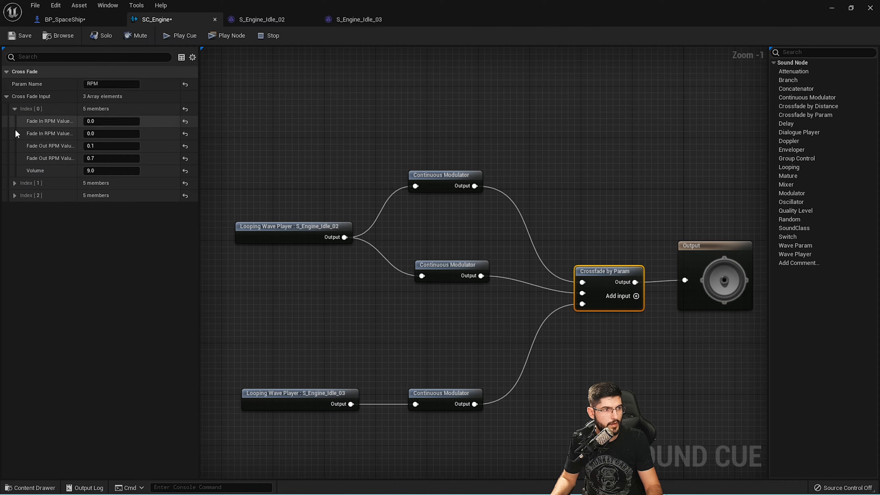
Expand Index 1 and Index 2 of the Cross Fade Input, and inspect the S_Engine_Idle_02 wave player and upper Continuous Modulator
click(14, 182)
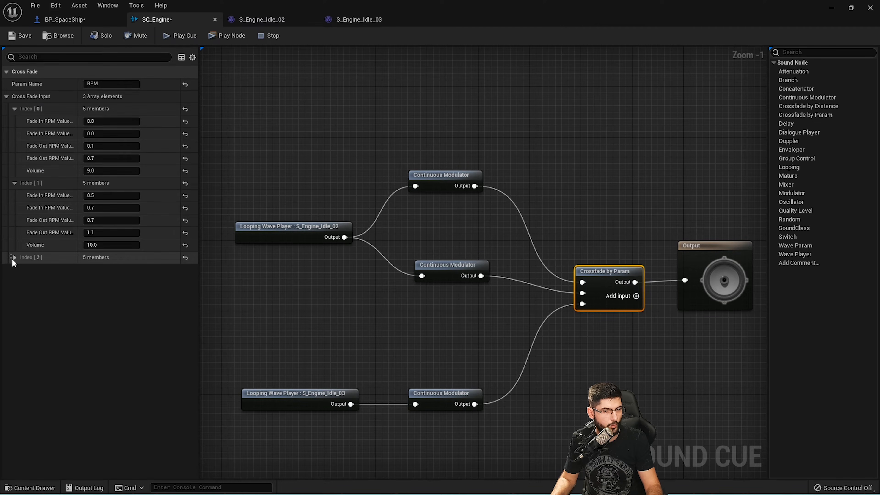
click(14, 257)
drag(439, 136, 426, 211)
drag(297, 190, 271, 290)
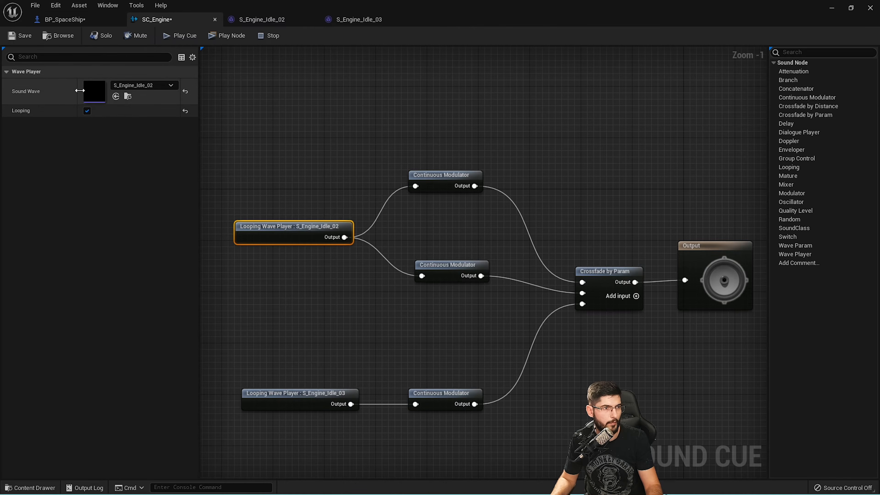
drag(413, 129, 432, 193)
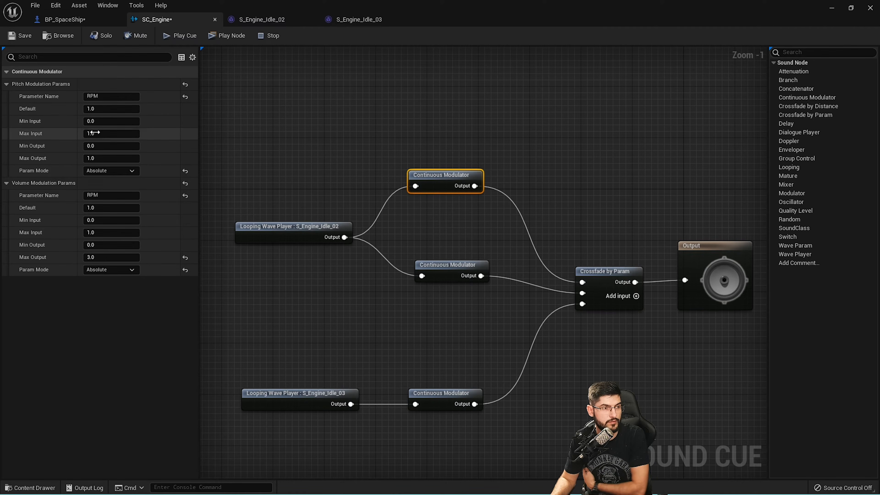
Switch to BP_SpaceShip and trace how Thrust passes through the ABS and Map Range Clamped nodes into the RPM float parameter
click(86, 19)
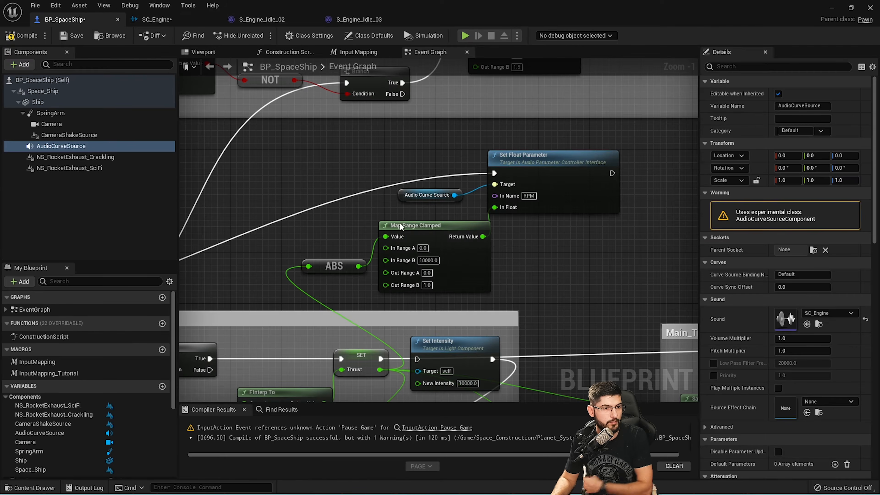
click(494, 222)
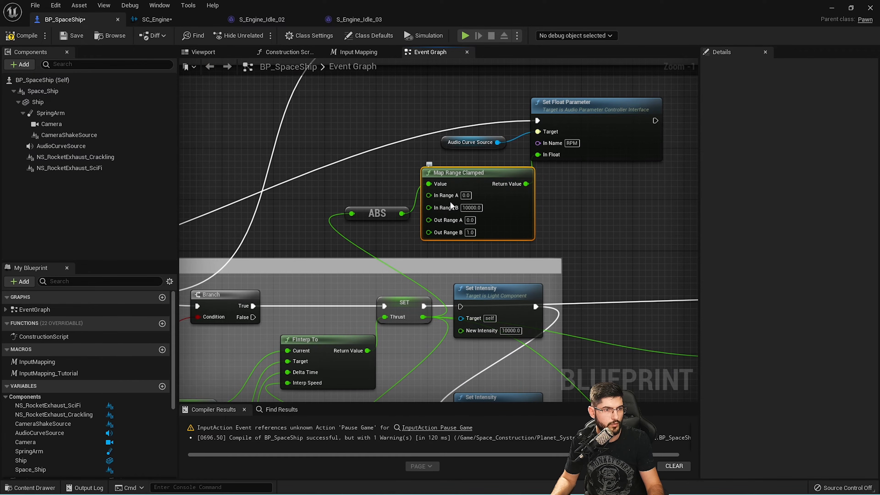
right_drag(410, 243, 370, 253)
click(337, 222)
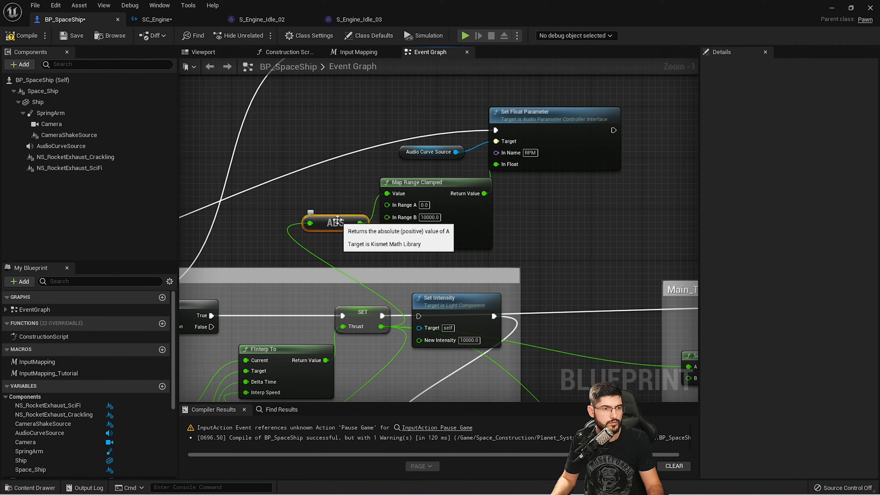
click(362, 313)
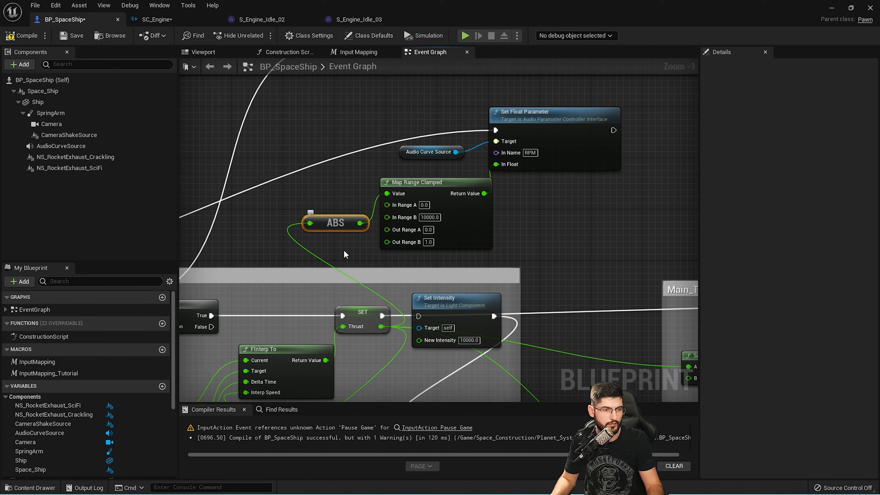
click(446, 182)
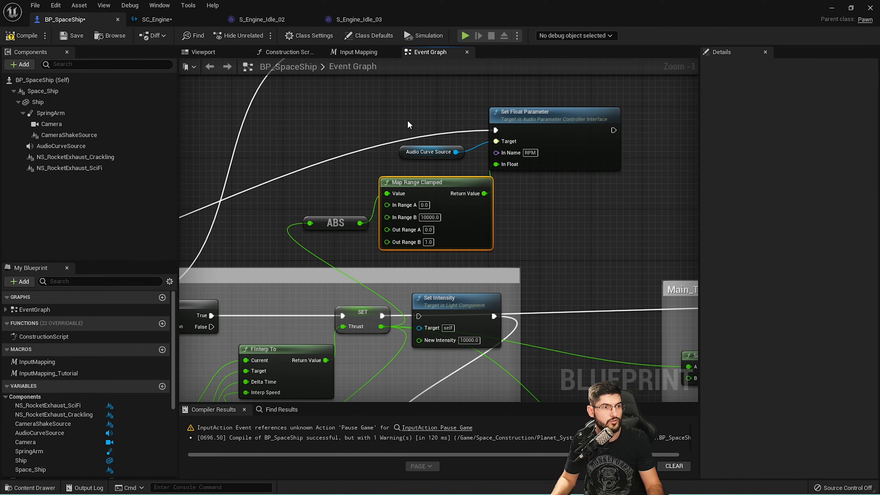
Return to SC_Engine and compare the pitch and volume modulation ranges of the upper and middle Continuous Modulators
click(247, 21)
click(179, 21)
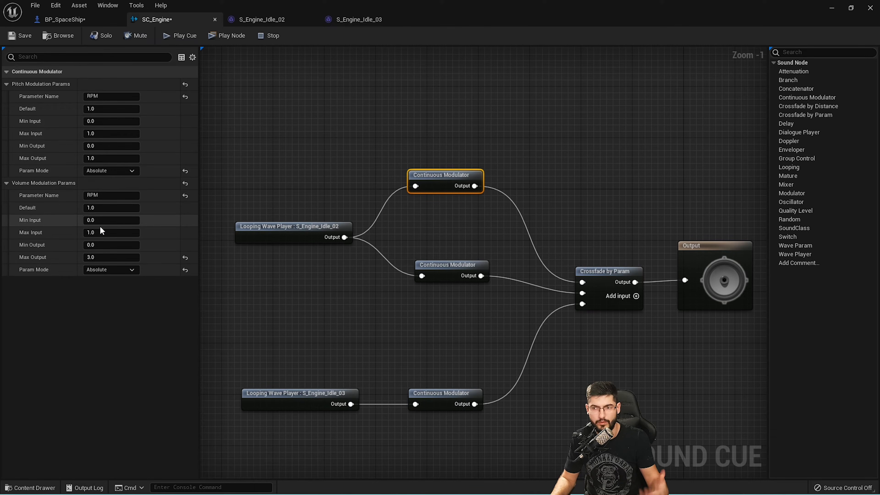
click(450, 265)
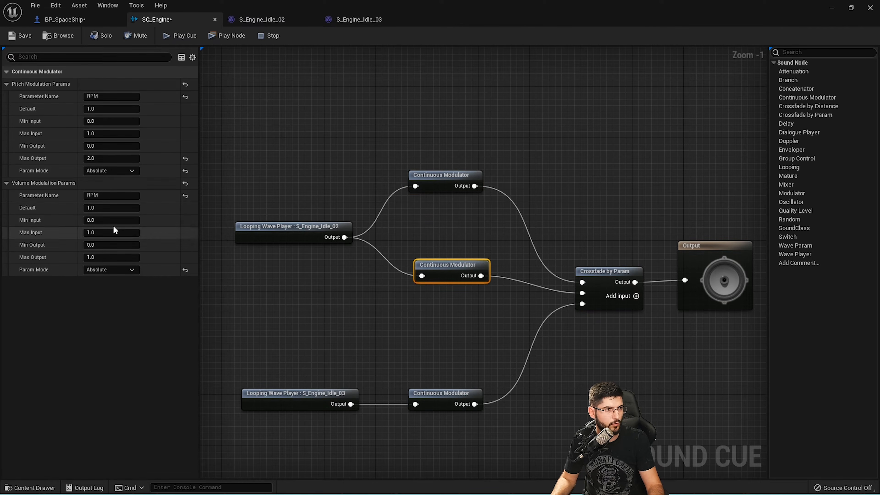
click(421, 136)
click(450, 175)
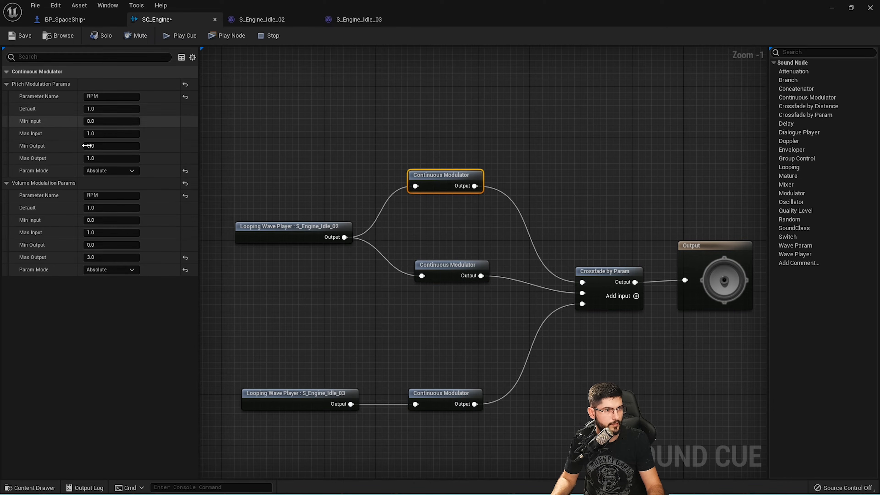
click(447, 265)
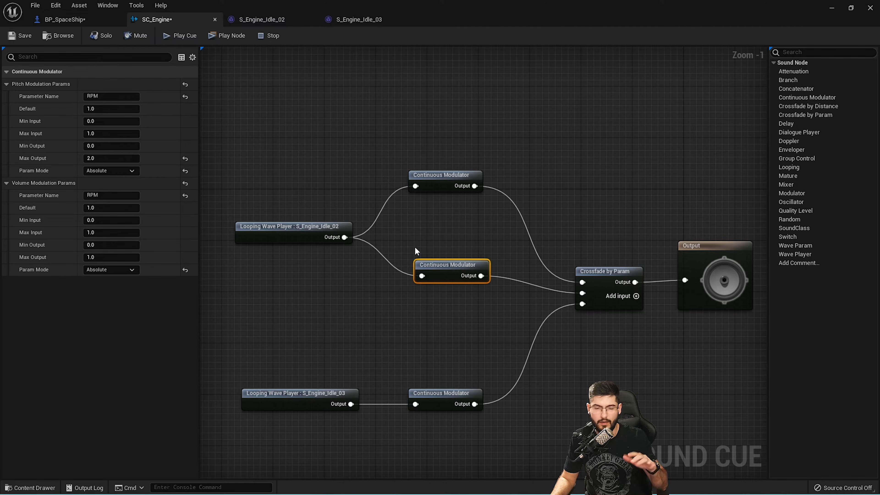
drag(418, 189, 461, 210)
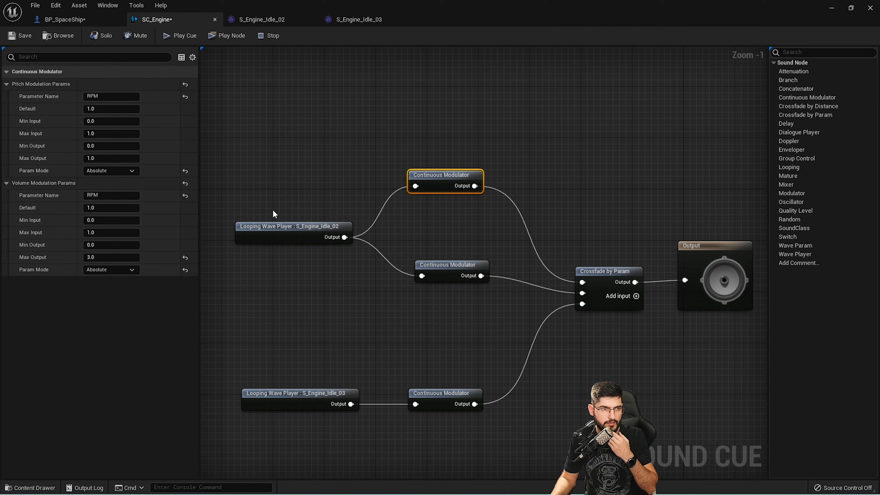
Trace S_Engine_Idle_02 through the upper Continuous Modulator to the Crossfade by Param node, and cancel the pending autosave
click(279, 228)
click(427, 190)
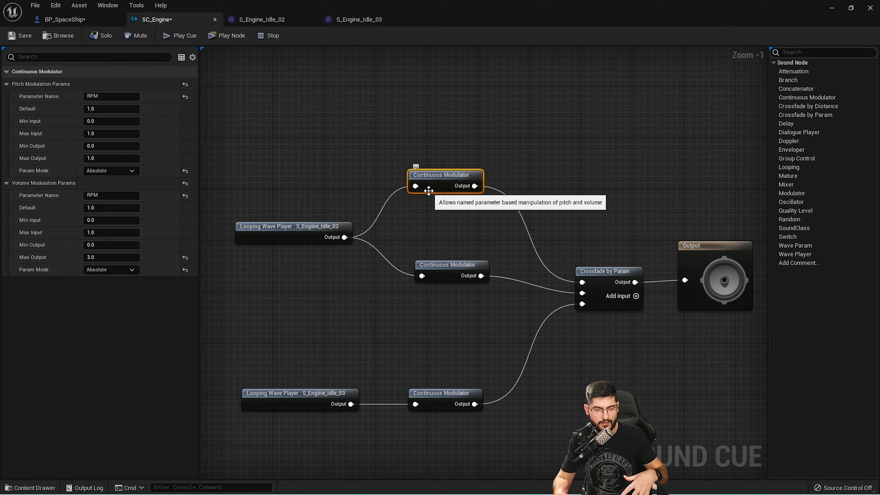
click(610, 292)
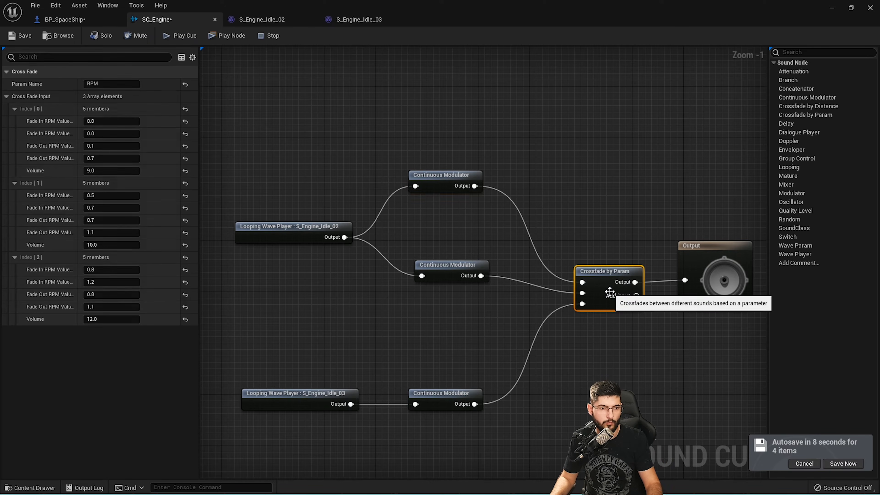
click(808, 464)
Review the lower and middle Continuous Modulators' parameters and line both nodes up beneath the upper one
click(450, 398)
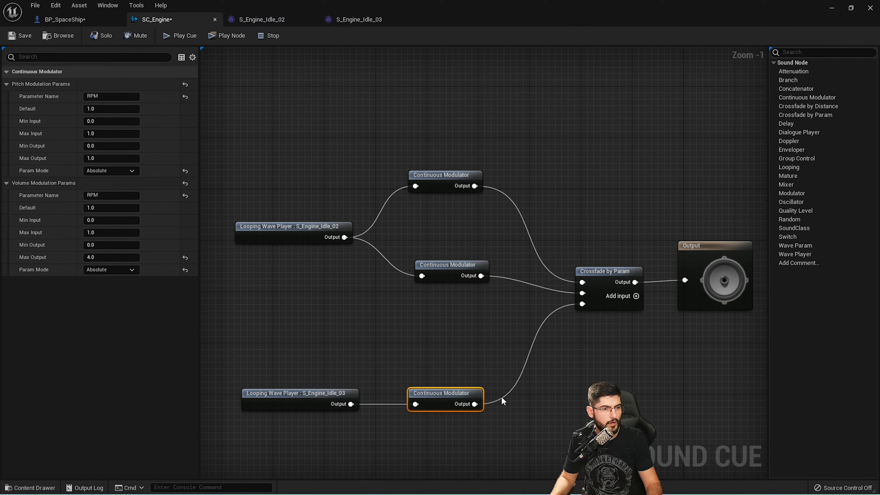
drag(438, 390, 445, 391)
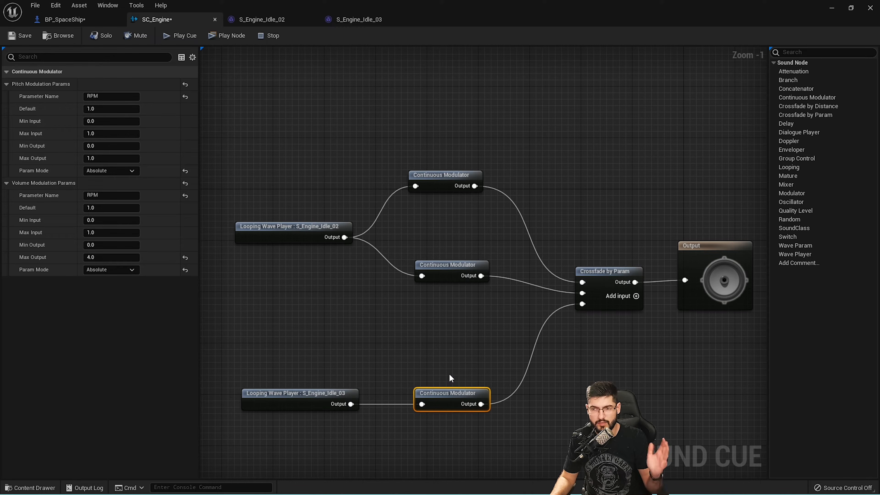
click(432, 279)
drag(432, 279, 424, 279)
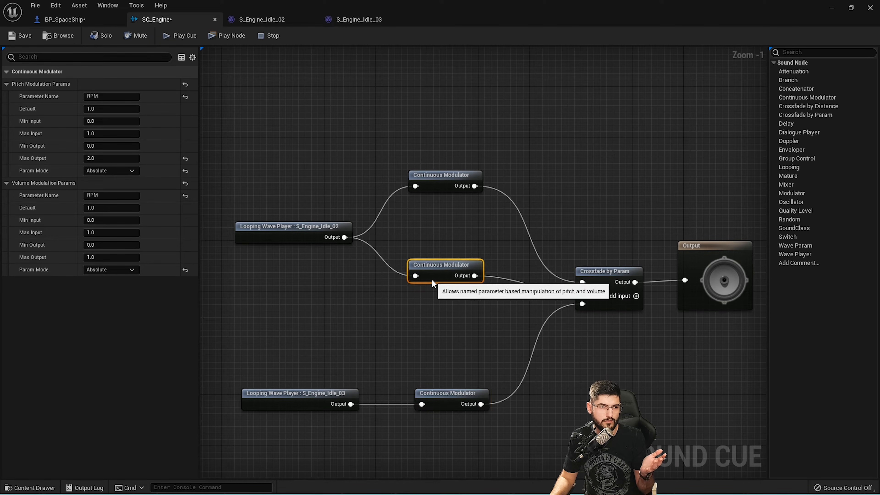
drag(449, 394, 441, 394)
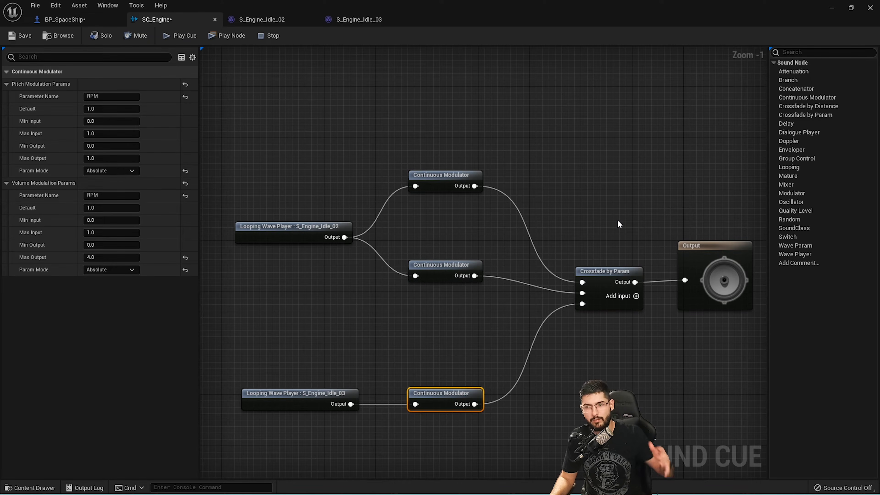
Move the S_Engine_Idle_02 and S_Engine_Idle_03 wave players up and away from the modulators, aligned in one column
click(281, 228)
drag(289, 236, 269, 165)
drag(295, 394, 271, 351)
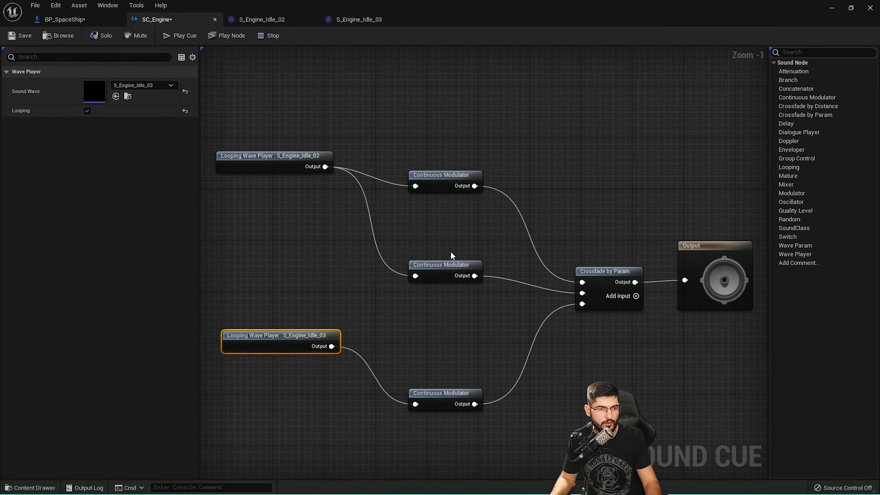
click(433, 274)
drag(323, 307, 290, 345)
drag(289, 344, 282, 344)
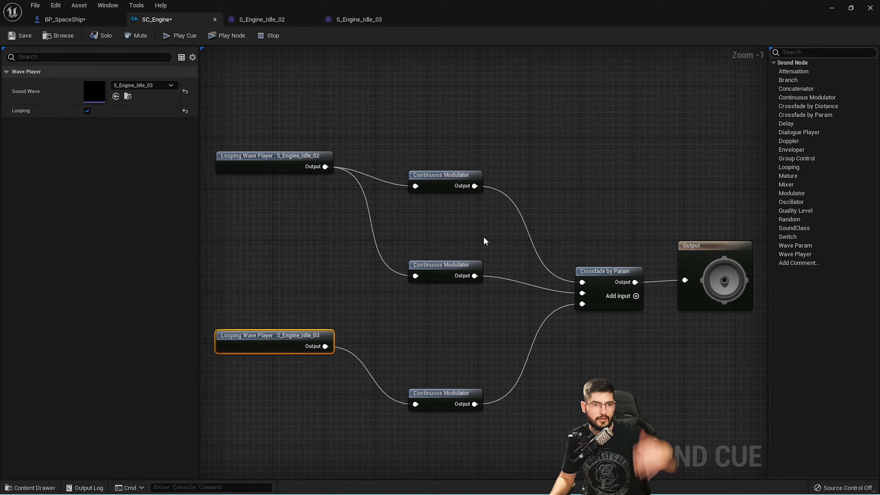
Match the Crossfade by Param node's three index entries to the three connected Continuous Modulators
click(606, 277)
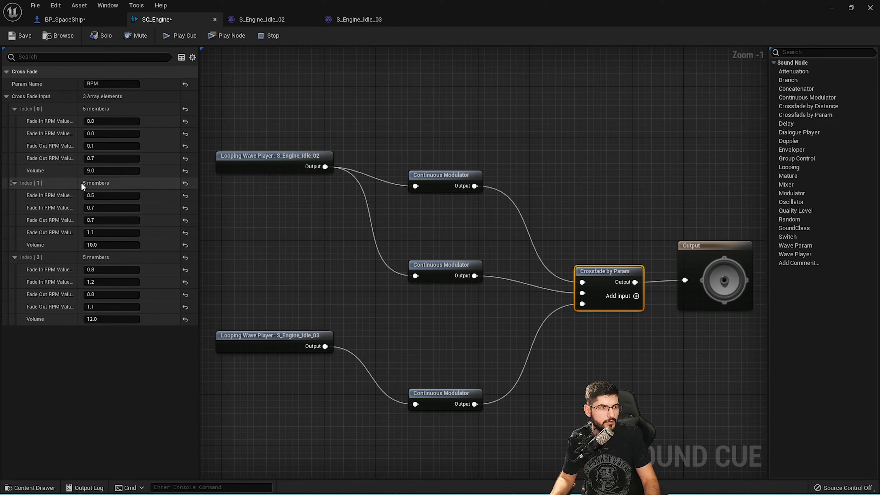
click(493, 197)
drag(470, 128, 464, 424)
click(601, 306)
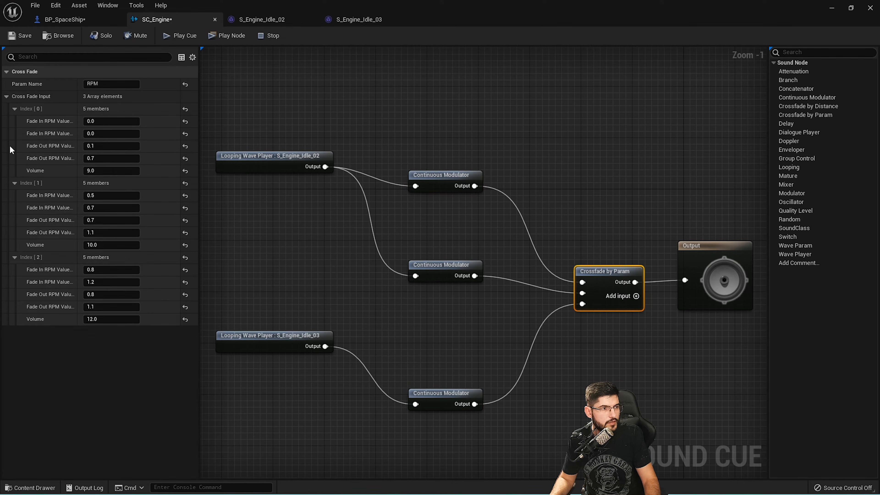
Compare the upper Continuous Modulator's parameters with the Crossfade by Param entries, and move the modulator slightly down
mouse_move(440, 188)
mouse_down()
mouse_move(427, 189)
mouse_move(453, 188)
mouse_up()
click(599, 272)
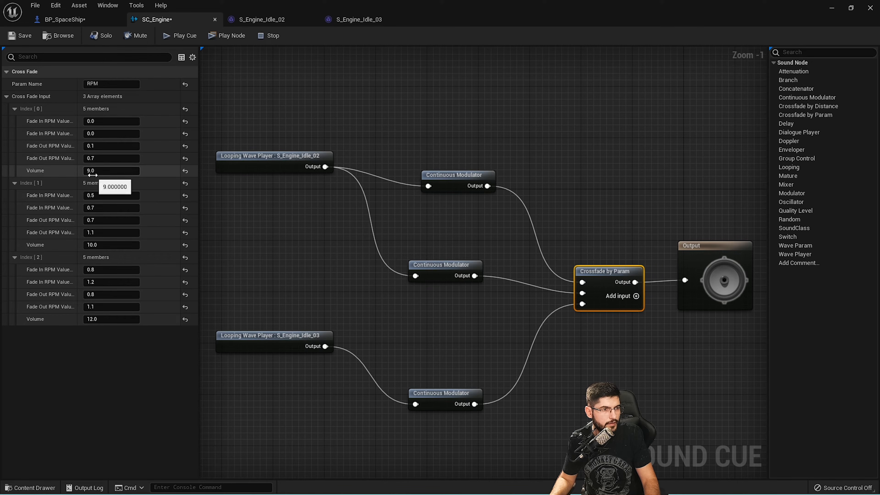
click(433, 180)
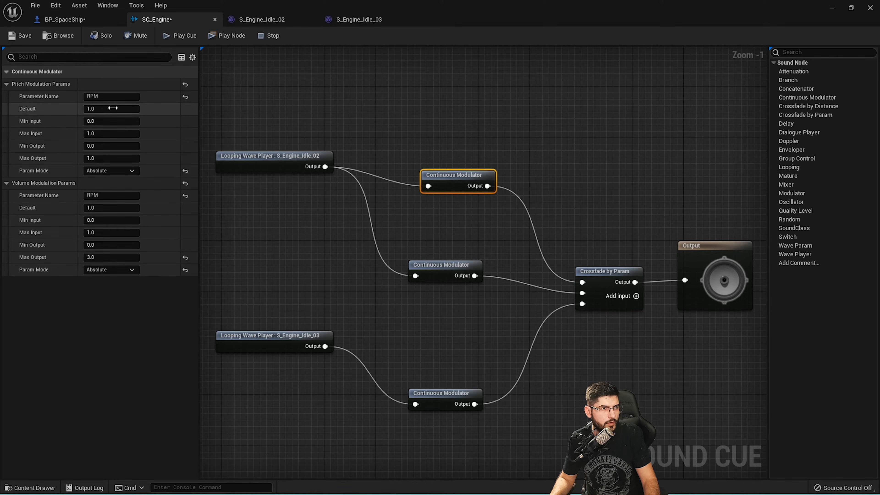
drag(452, 184, 438, 191)
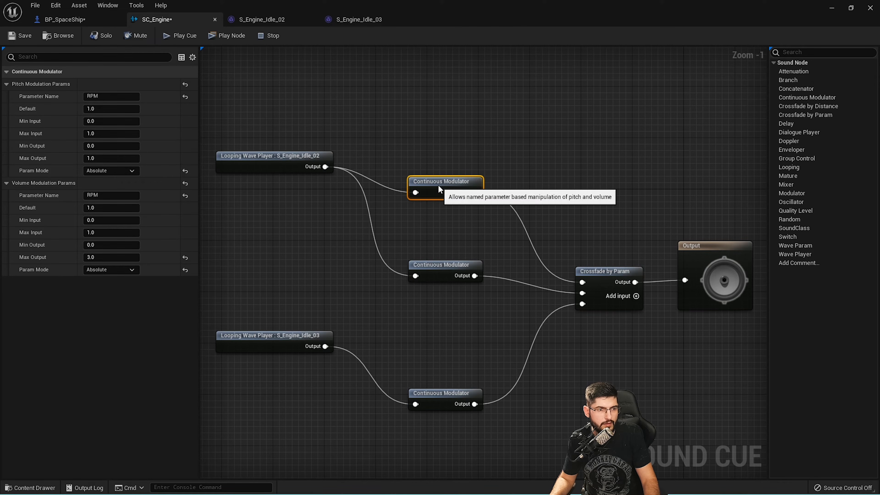
click(593, 276)
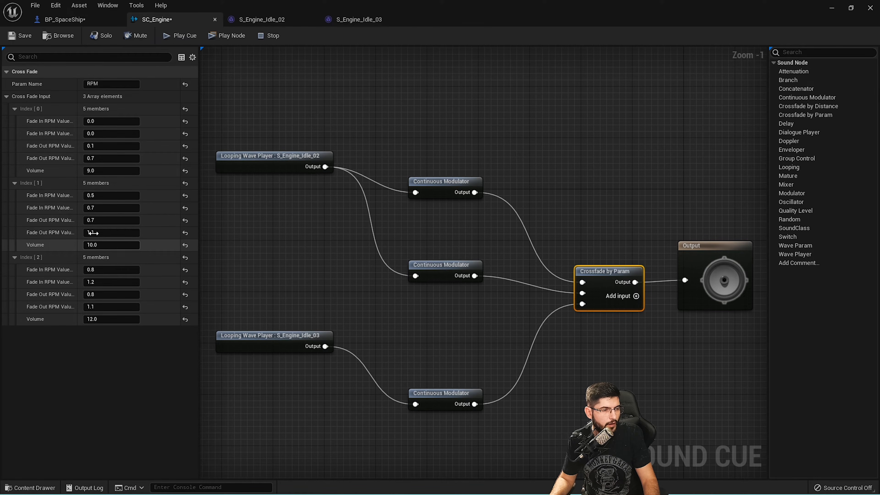
Shift the middle and upper Continuous Modulators slightly closer to the Crossfade by Param node
click(437, 276)
drag(437, 275, 443, 275)
click(433, 193)
drag(432, 193, 452, 193)
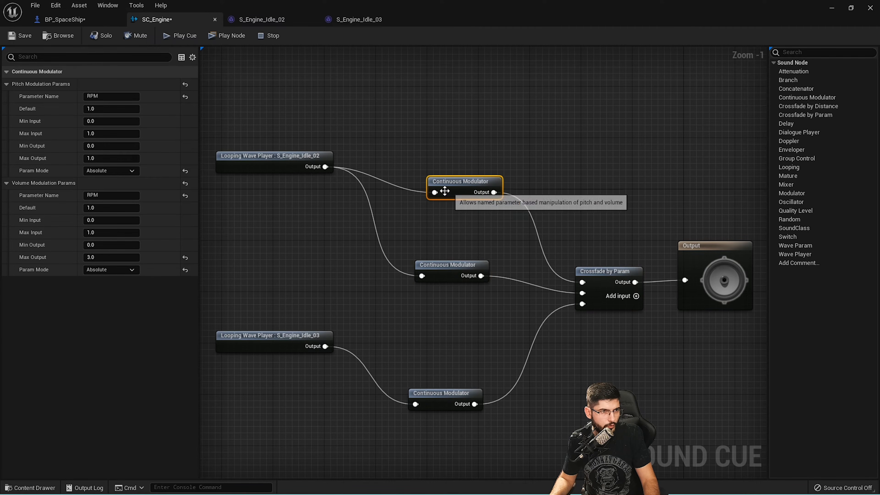
Check the Crossfade by Param fade values against the Map Range Clamped output range in BP_SpaceShip, and return to SC_Engine
click(597, 278)
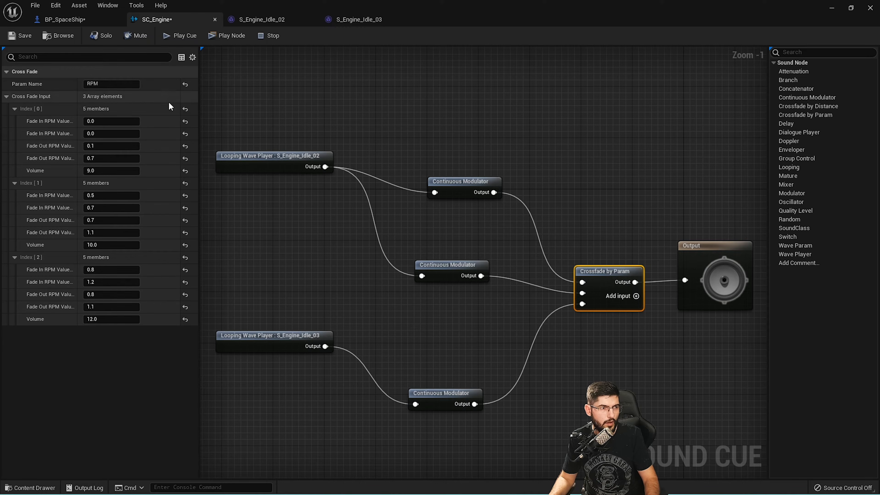
click(65, 19)
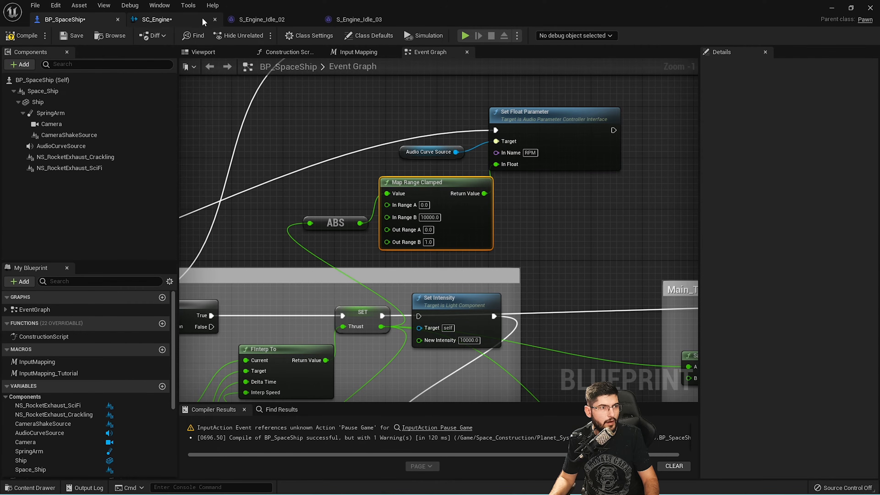
click(157, 19)
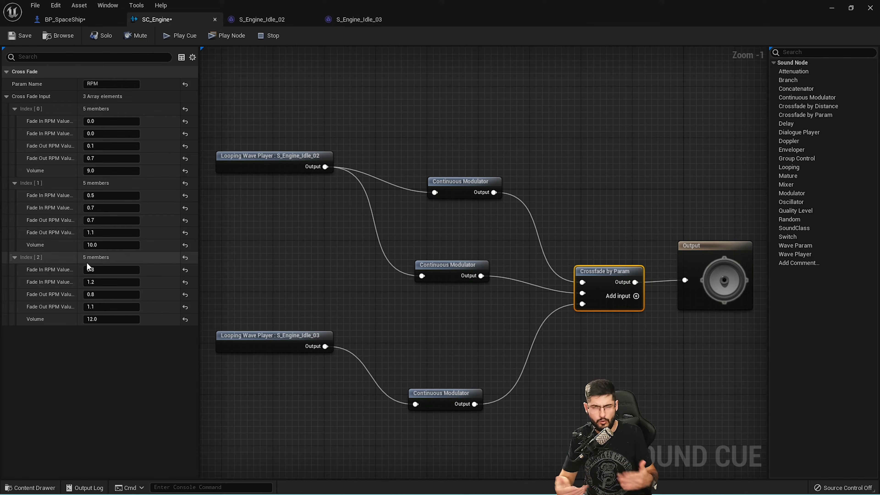
Inspect the sound waves of both looping wave players and the Crossfade by Param values that blend them
click(284, 337)
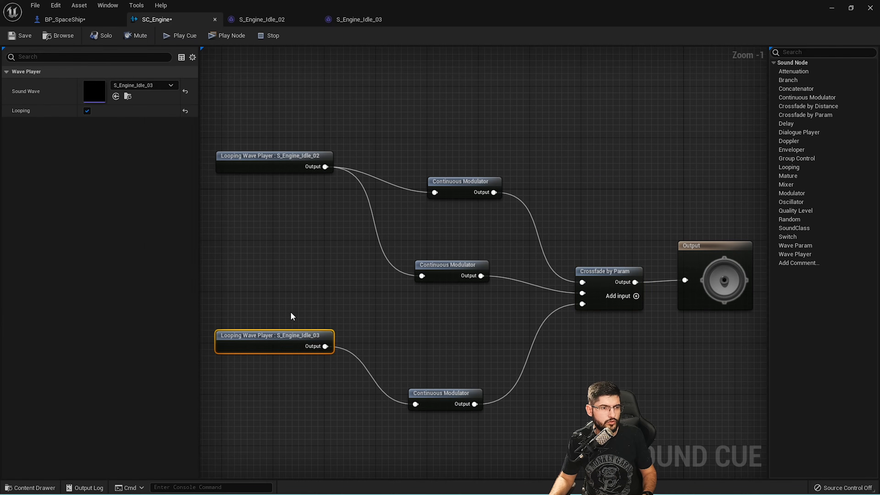
right_drag(291, 313, 370, 311)
click(343, 154)
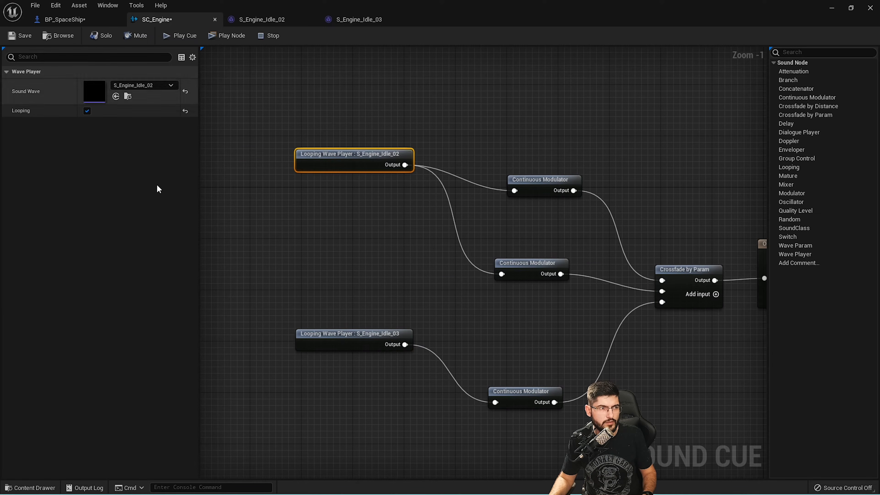
click(679, 275)
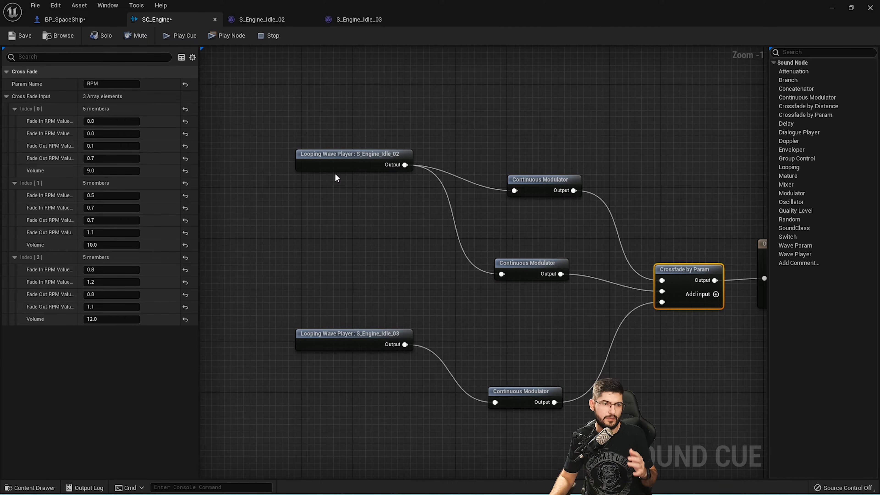
Move the Output node slightly down and examine its volume, pitch and attenuation settings
drag(718, 112, 374, 414)
right_drag(634, 197, 489, 187)
drag(666, 242, 660, 249)
right_drag(411, 142, 527, 131)
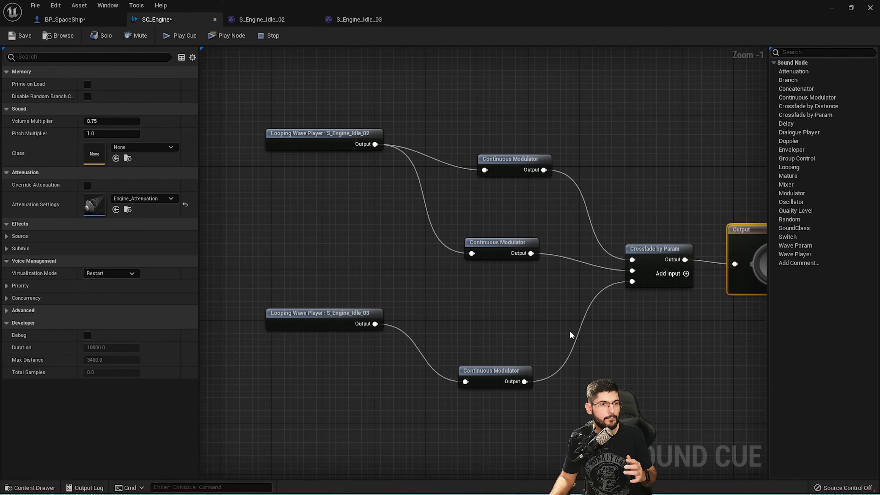
Save SC_Engine and show the AudioCurveSource component's sound settings in BP_SpaceShip
click(20, 35)
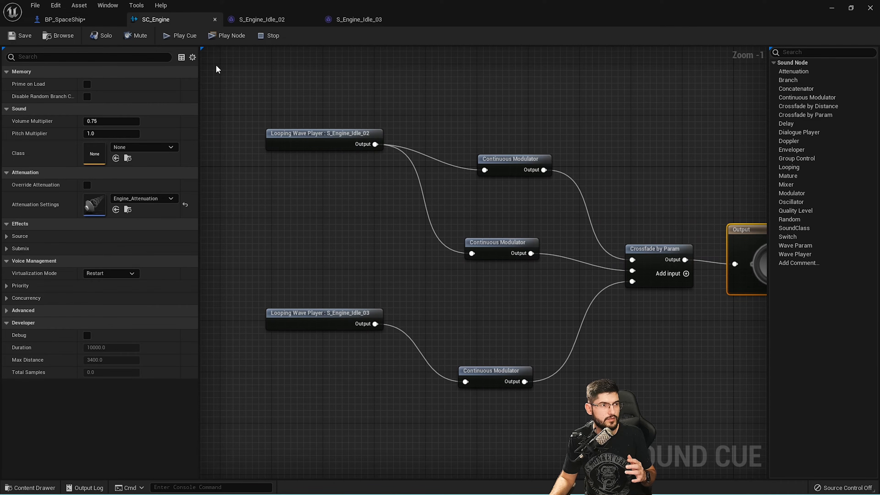
click(66, 20)
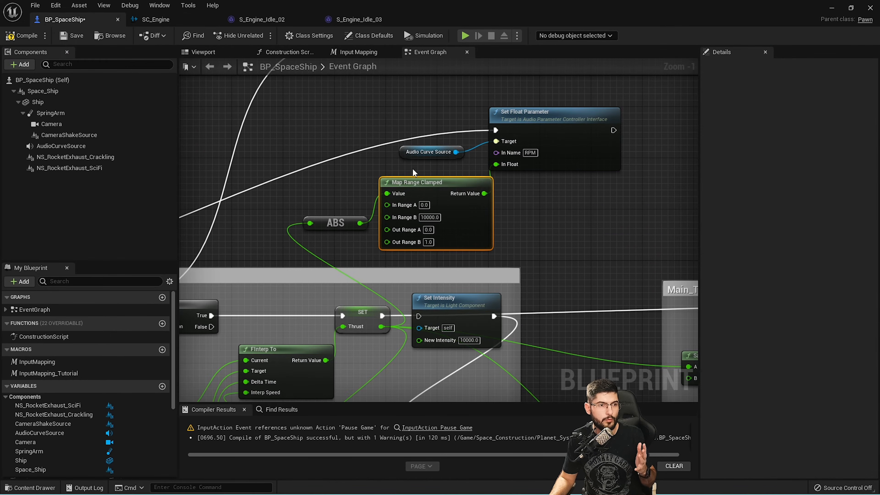
click(69, 146)
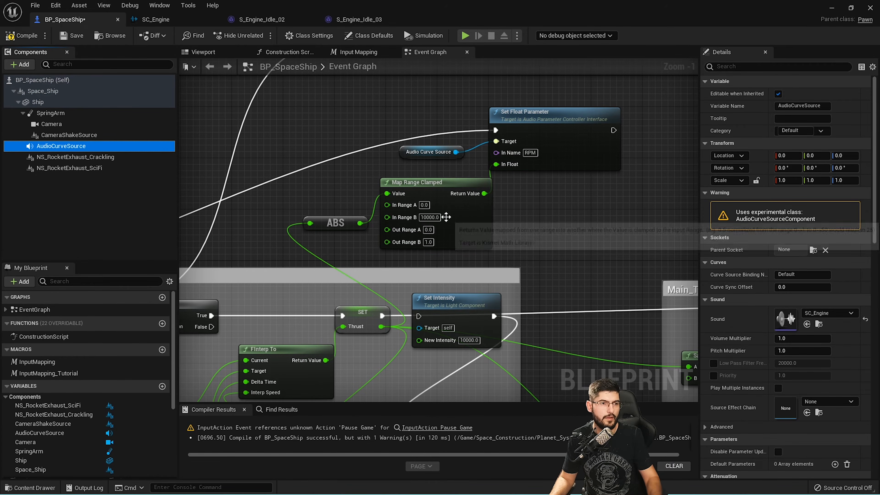
drag(559, 146, 578, 132)
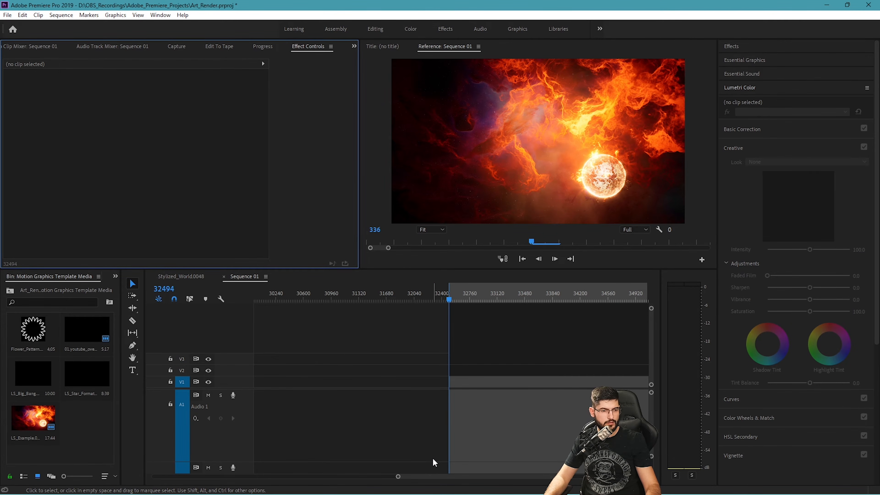
Switch to Premiere Pro, then open the Ship_Engine video in the media player and listen to its engine sound
drag(454, 477, 468, 476)
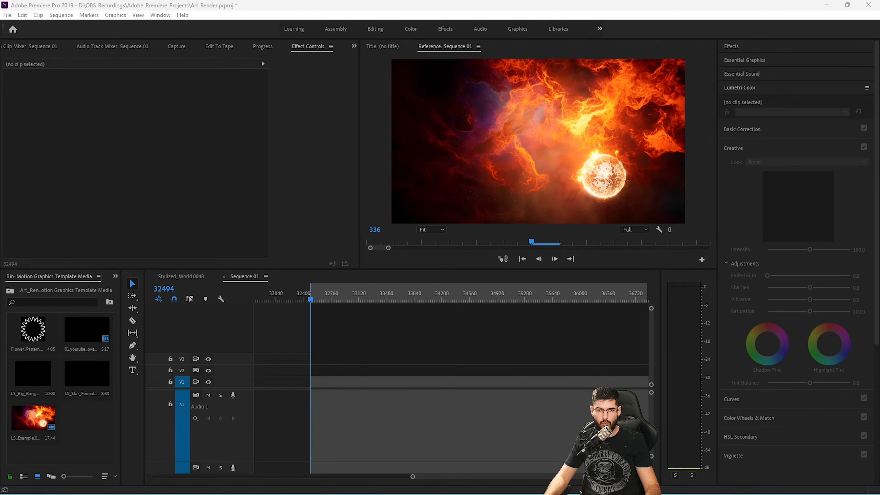
drag(879, 152, 354, 129)
double_click(364, 205)
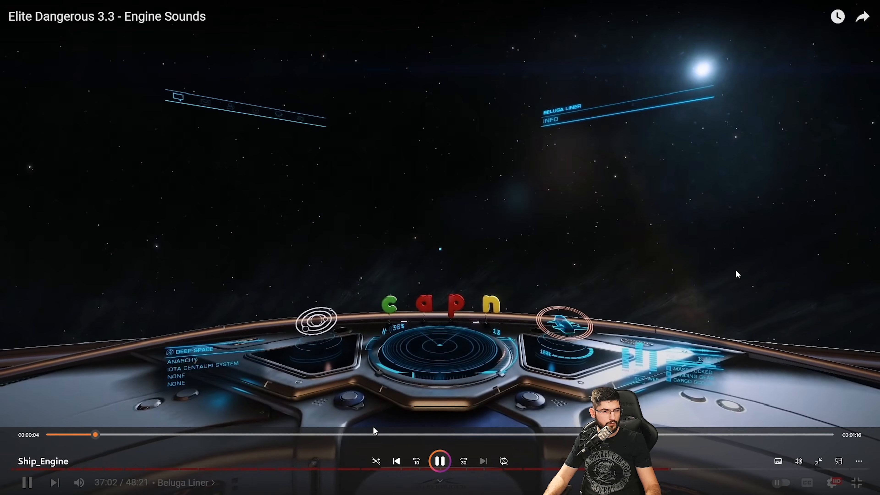
key(space)
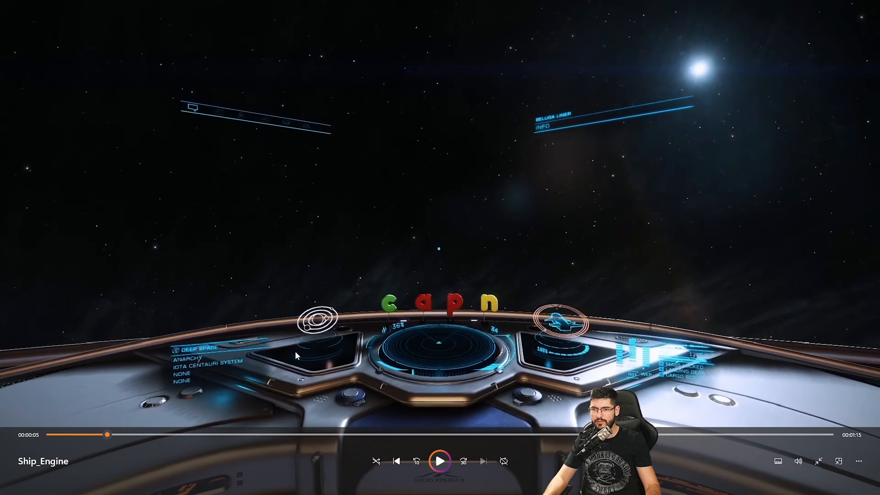
click(304, 327)
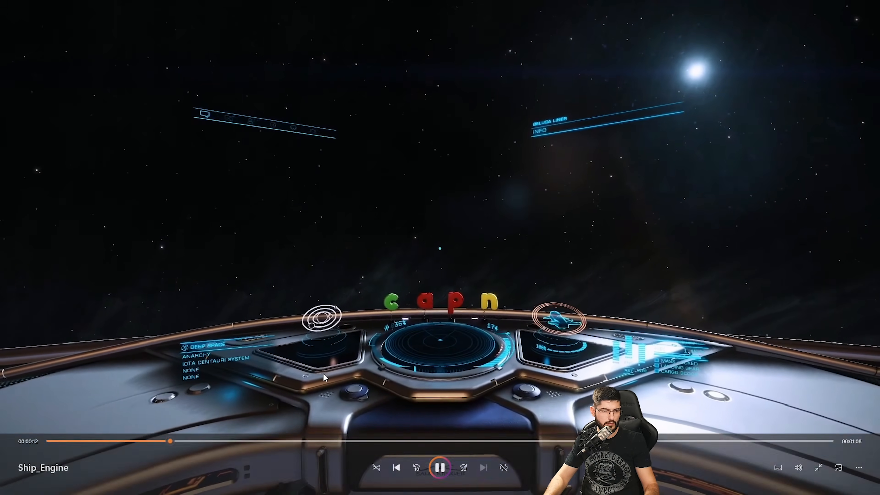
click(365, 357)
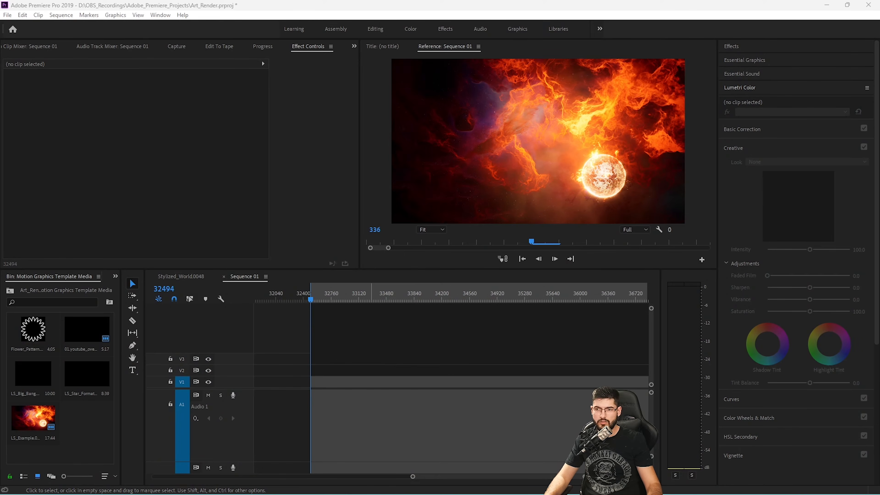
Add Ship_Engine.mp4 to Sequence 01, delete its video part and move the audio to the start of the empty range
drag(879, 409, 347, 419)
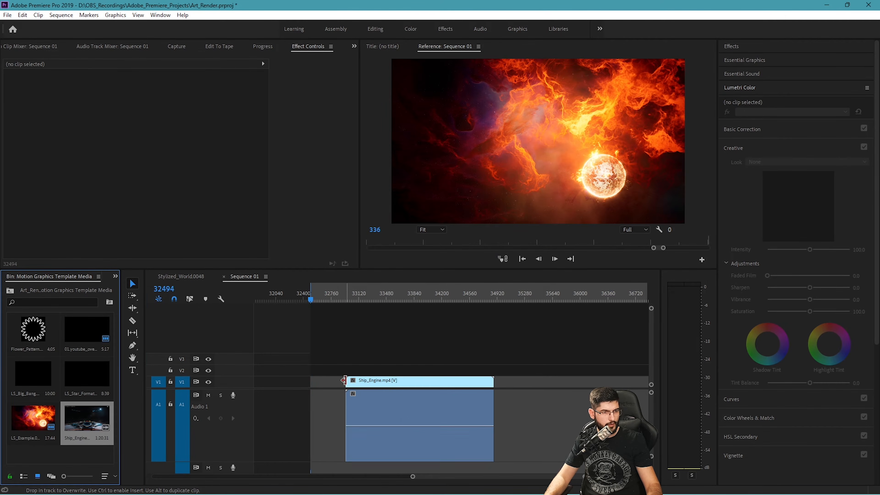
click(402, 382)
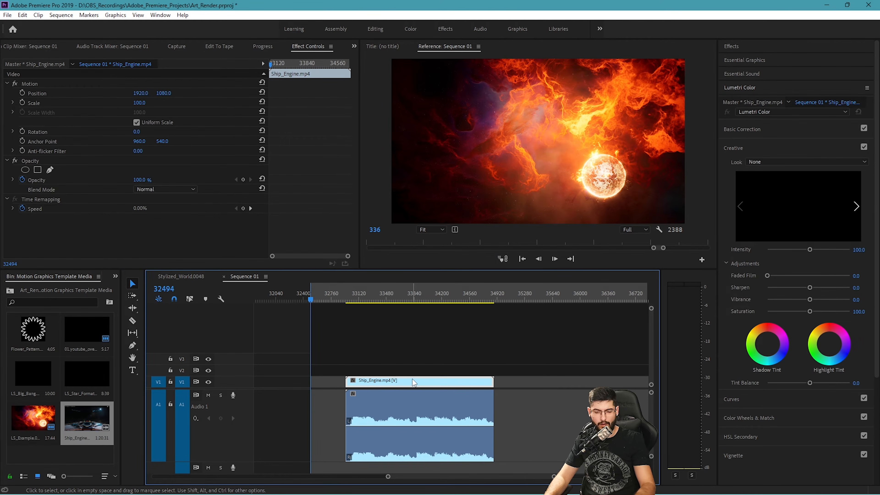
key(Delete)
click(393, 292)
drag(401, 398, 367, 396)
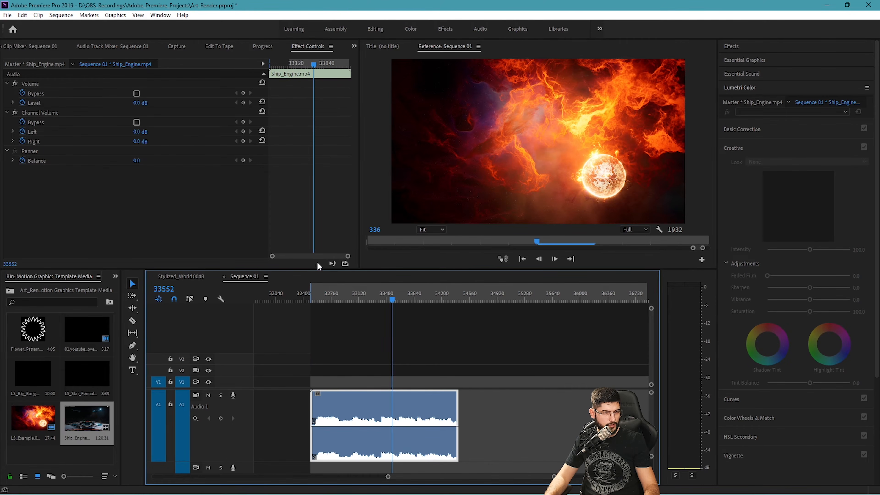
Play the Ship_Engine audio in the timeline from frame 32831 to test the sound output
click(337, 298)
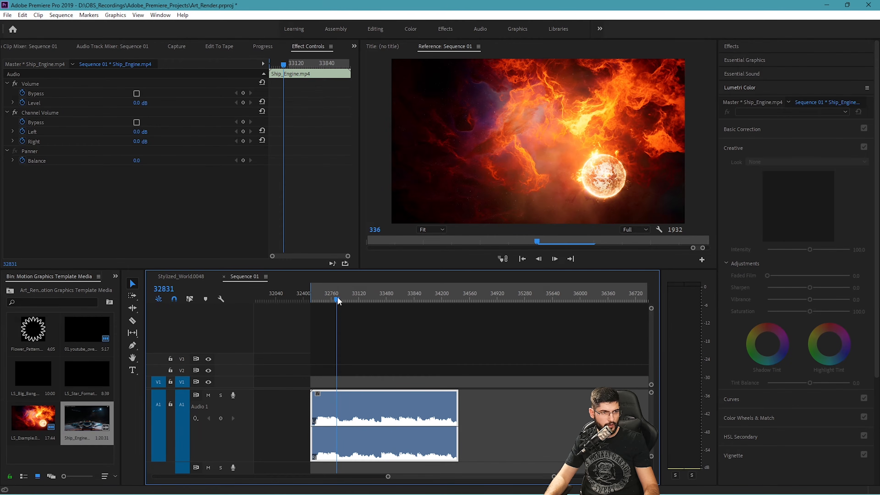
key(space)
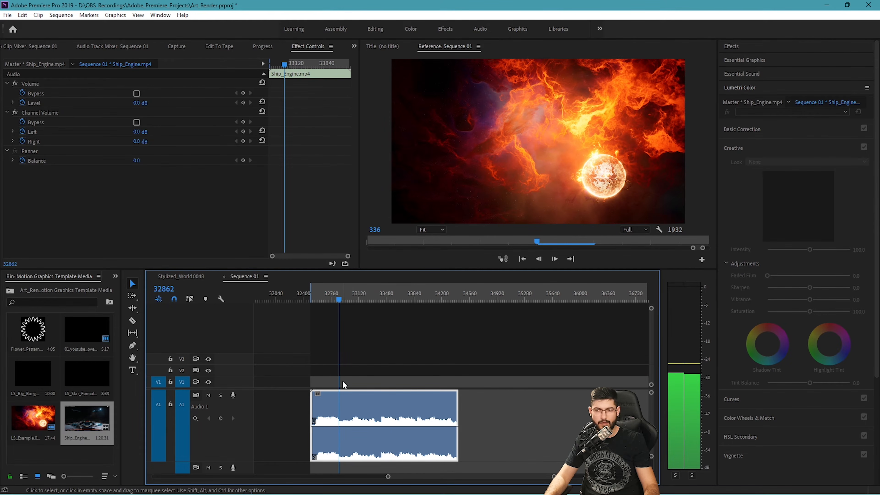
key(space)
click(312, 421)
click(347, 436)
key(space)
key(space)
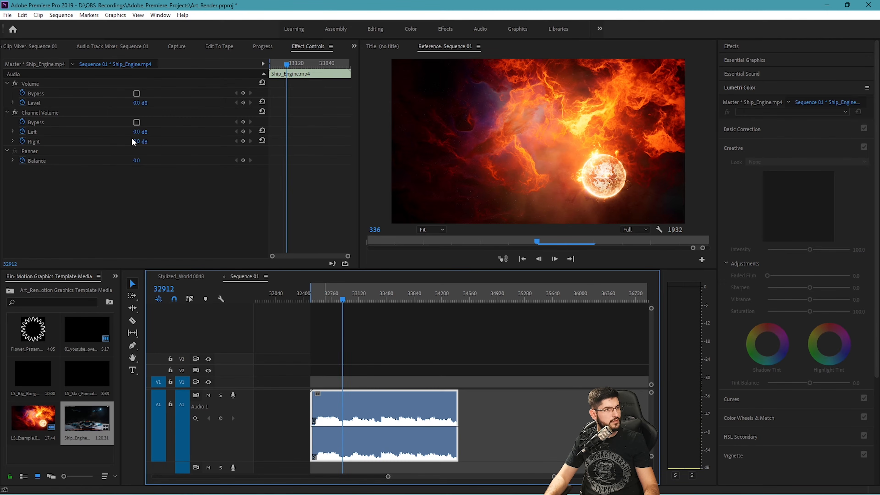
Set the default audio hardware output to C34J79x (NVIDIA High Definition Audio) in the preferences
click(24, 15)
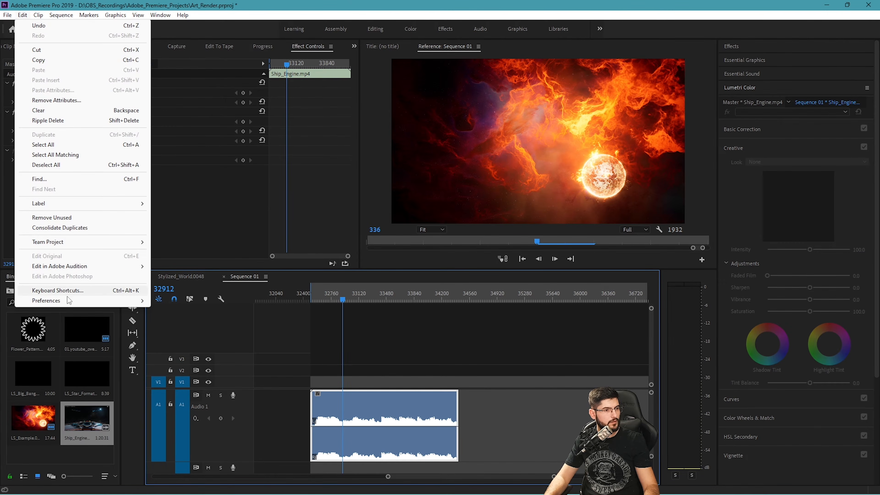
mouse_move(68, 300)
click(196, 331)
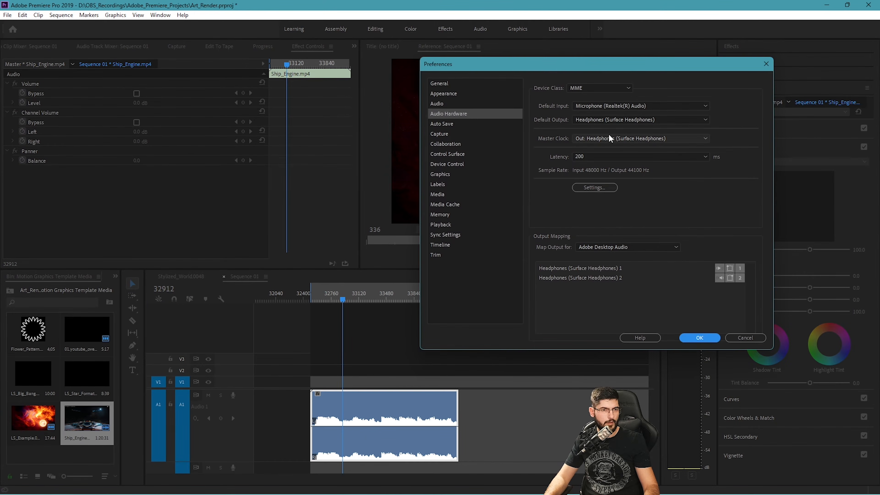
click(605, 136)
click(605, 159)
click(599, 121)
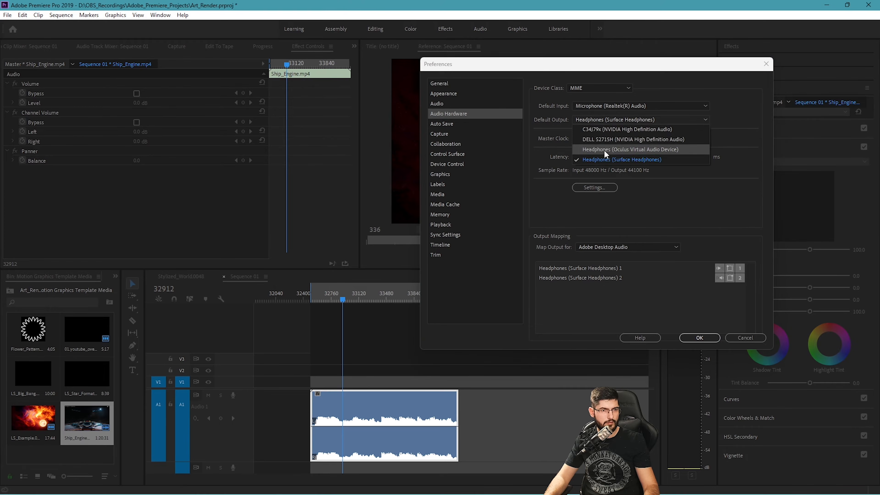
click(602, 131)
click(699, 340)
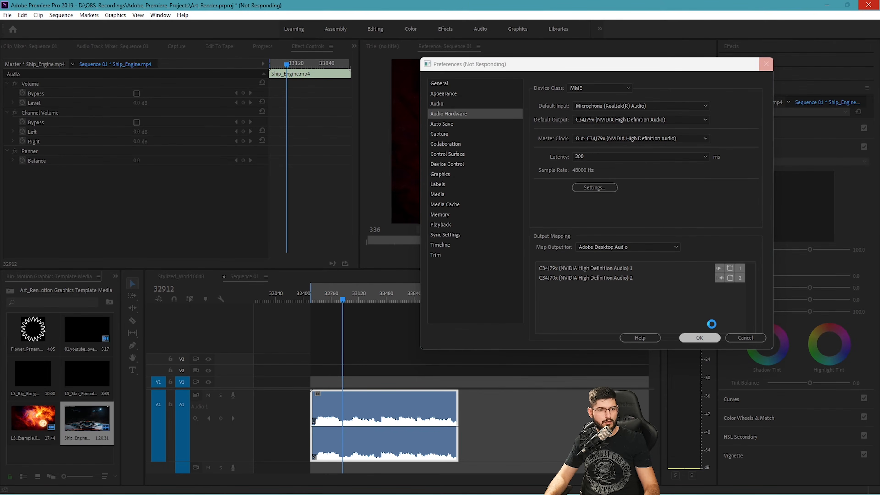
Play back the engine audio through the new output, replay it from frame 32686 and keep the clip in the sequence
click(425, 394)
key(space)
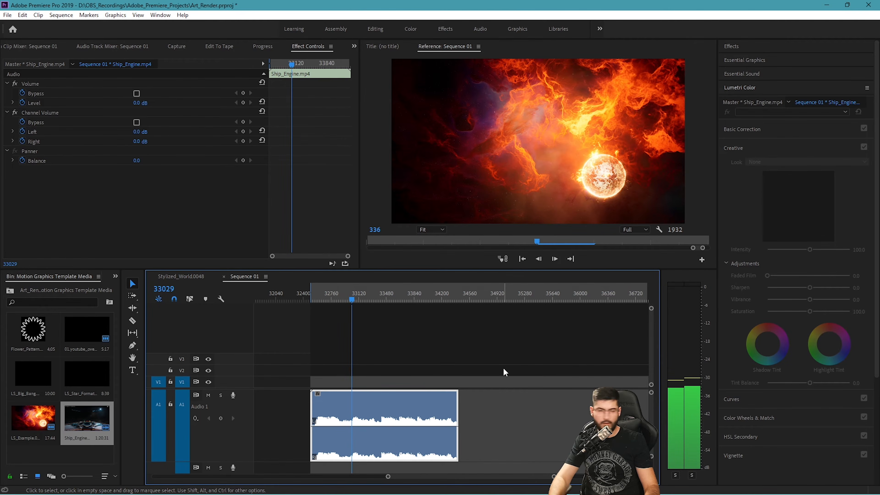
key(space)
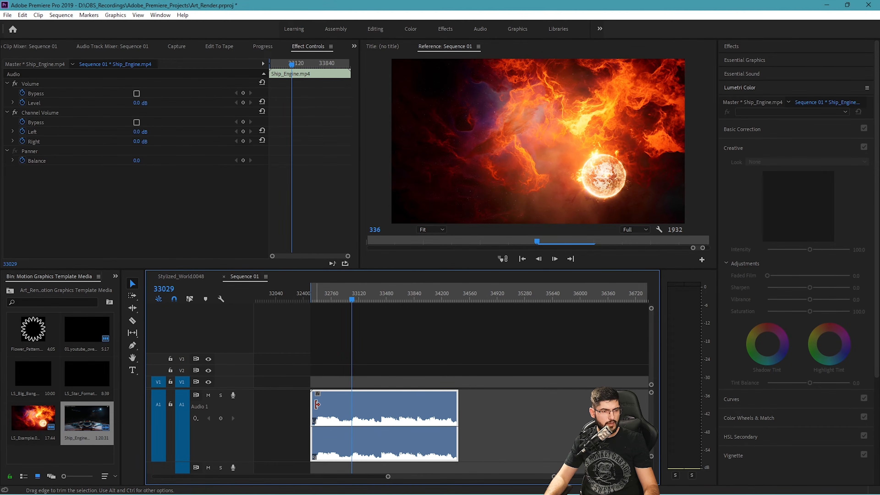
click(324, 291)
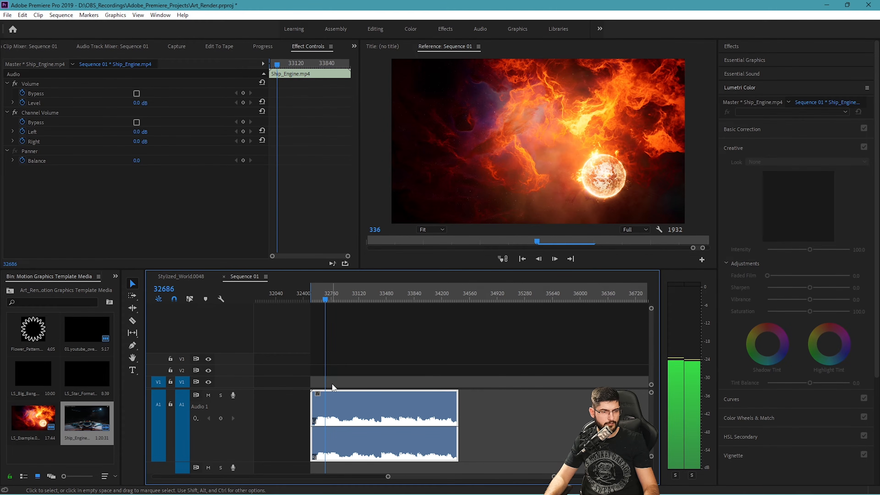
key(Delete)
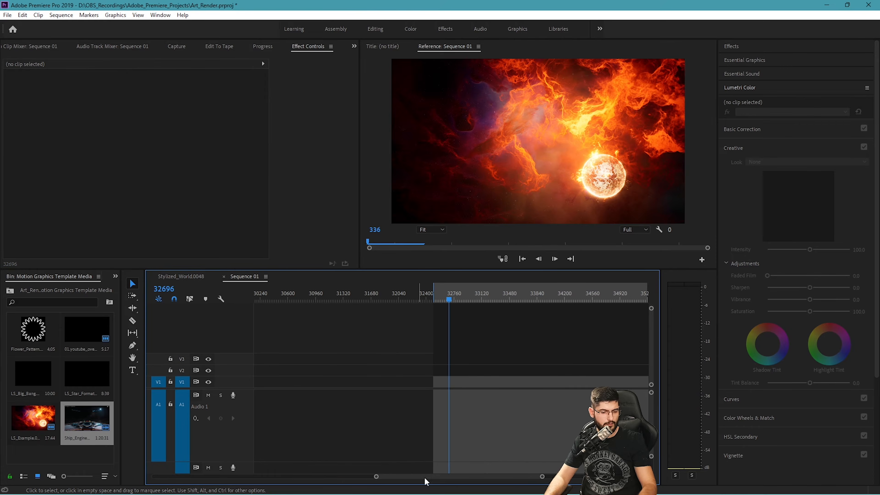
key(ctrl+z)
Split the Ship_Engine audio where the engine sound begins, shortly after frame 32520, and delete the silent lead-in
key(equal)
key(equal)
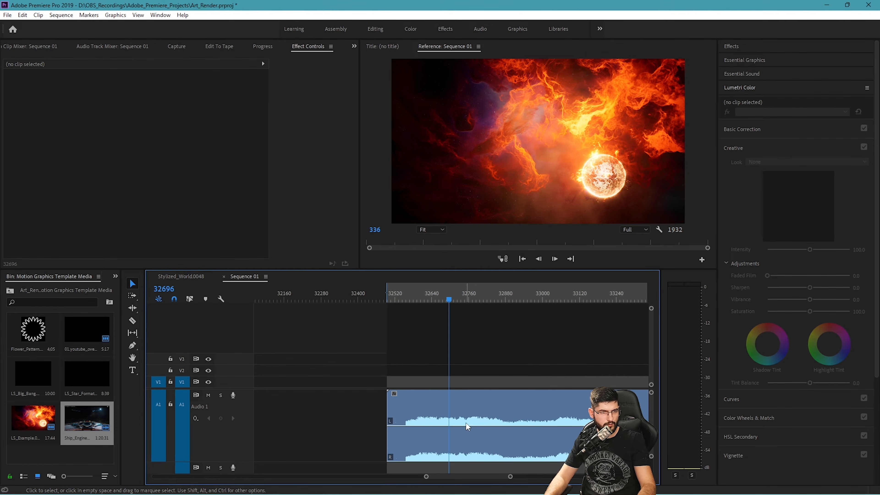
click(466, 422)
key(equal)
click(580, 295)
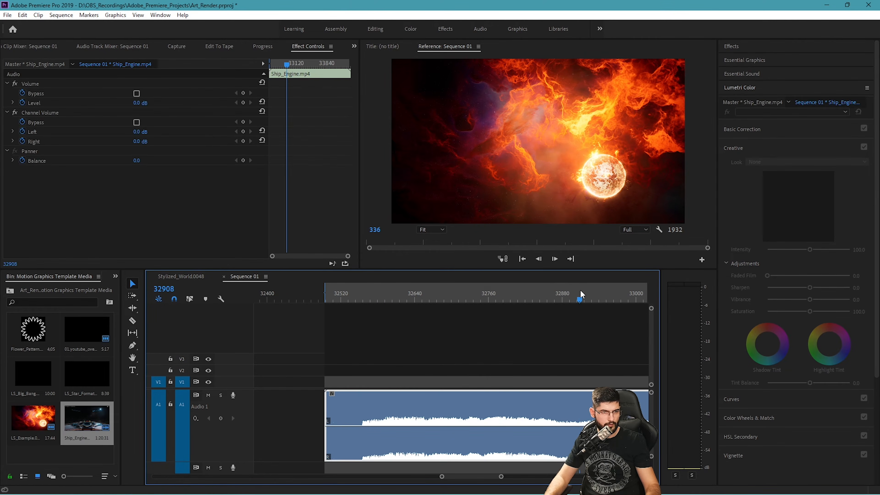
click(359, 294)
click(575, 294)
key(c)
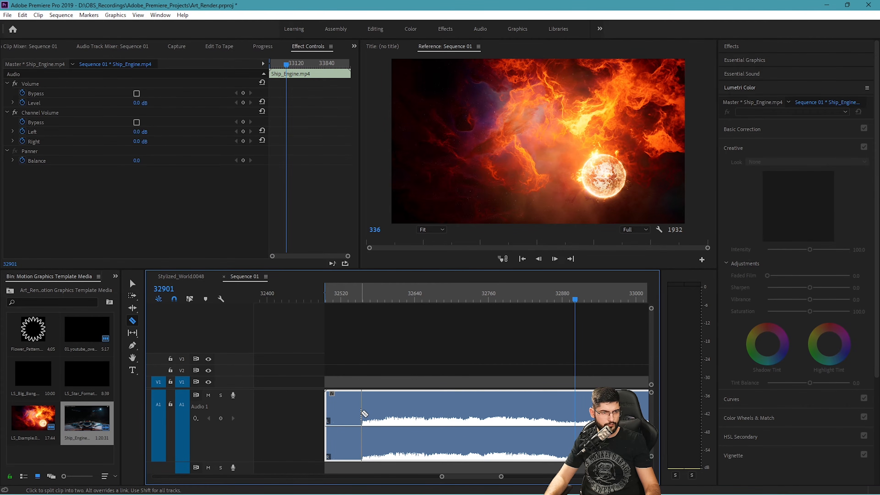
click(364, 415)
key(v)
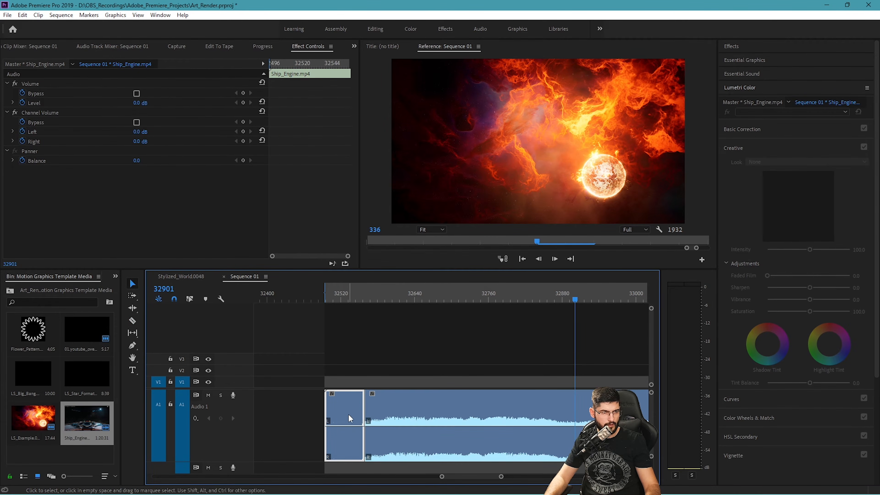
key(Delete)
Split the engine audio just before frame 32880 and delete everything after the cut
key(c)
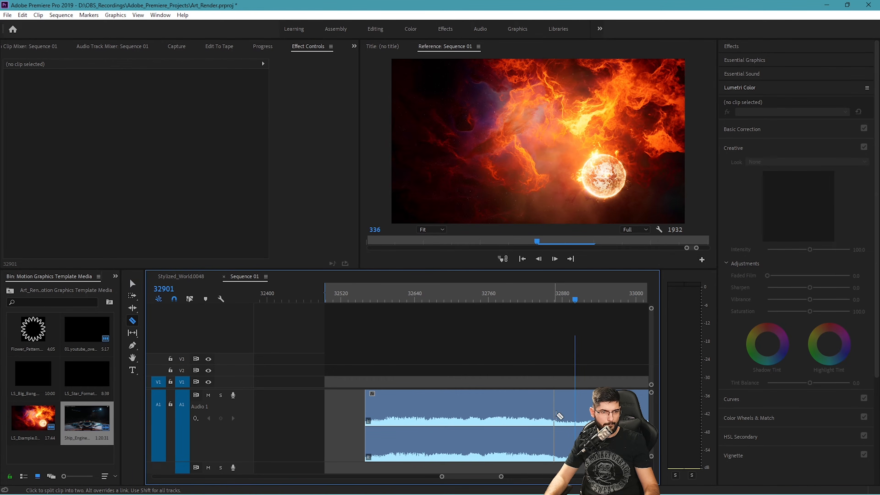
key(v)
click(588, 404)
key(Delete)
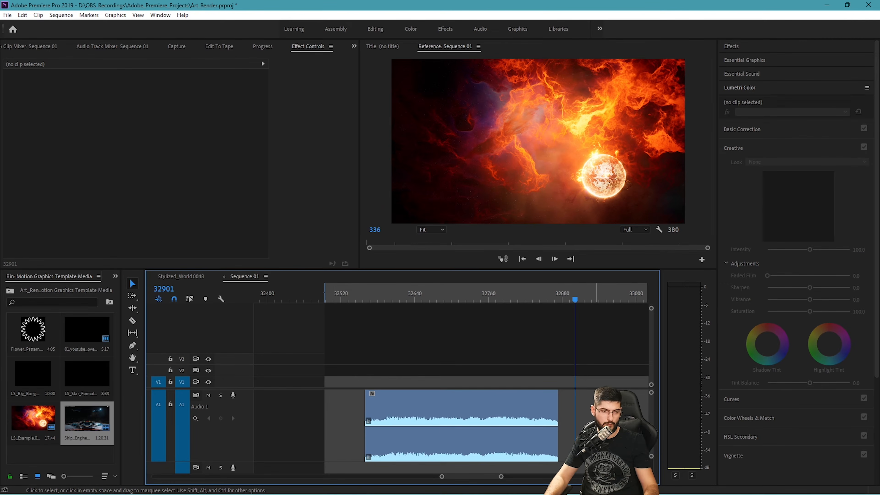
Shift the trimmed engine clip slightly later and split it near its middle, just after frame 32760
mouse_move(526, 410)
mouse_down()
mouse_move(498, 402)
mouse_move(468, 410)
mouse_move(524, 411)
mouse_up()
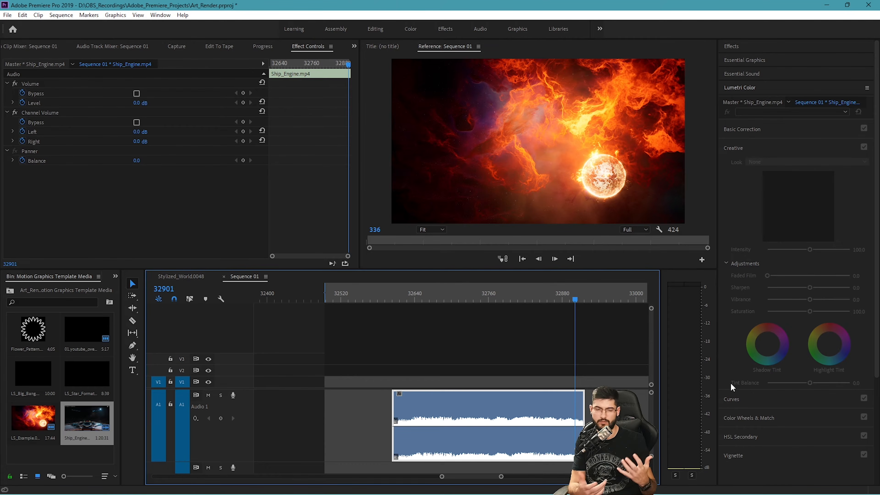
key(c)
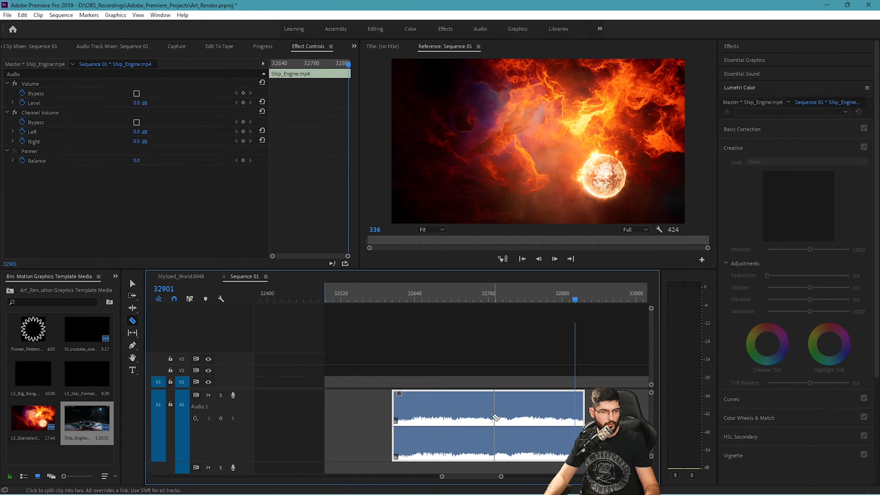
click(491, 415)
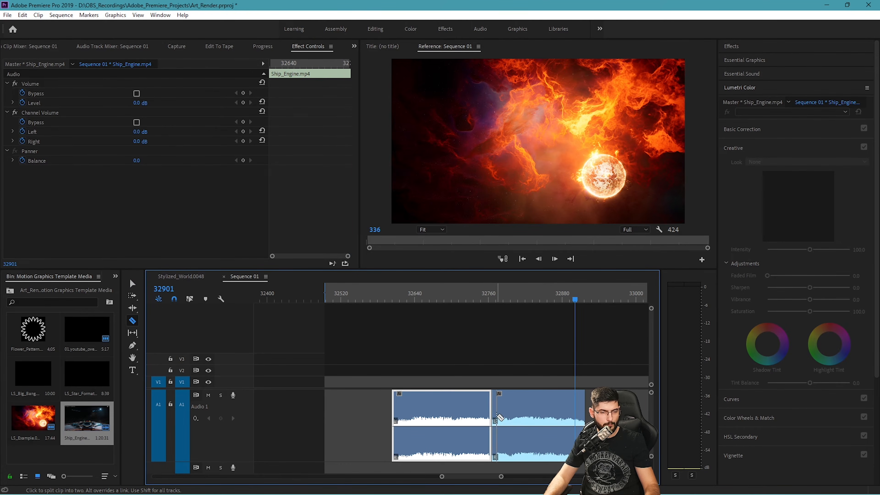
key(v)
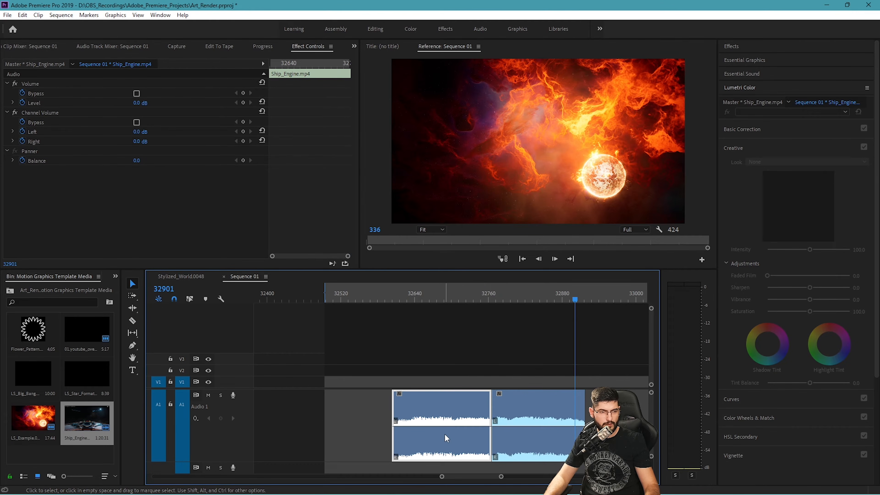
Place the clip's second half ahead of its first half and butt both halves together at the start of the empty range
click(551, 409)
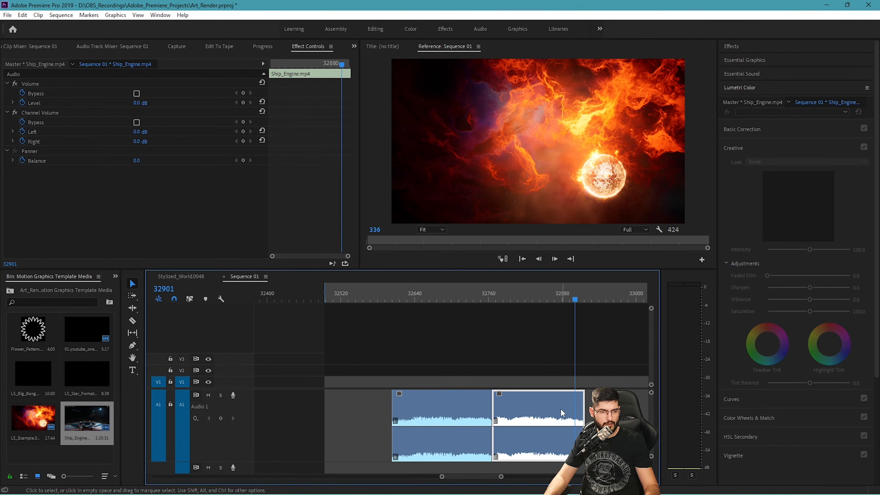
drag(551, 413, 358, 399)
shift+click(385, 443)
drag(369, 445, 417, 445)
click(442, 374)
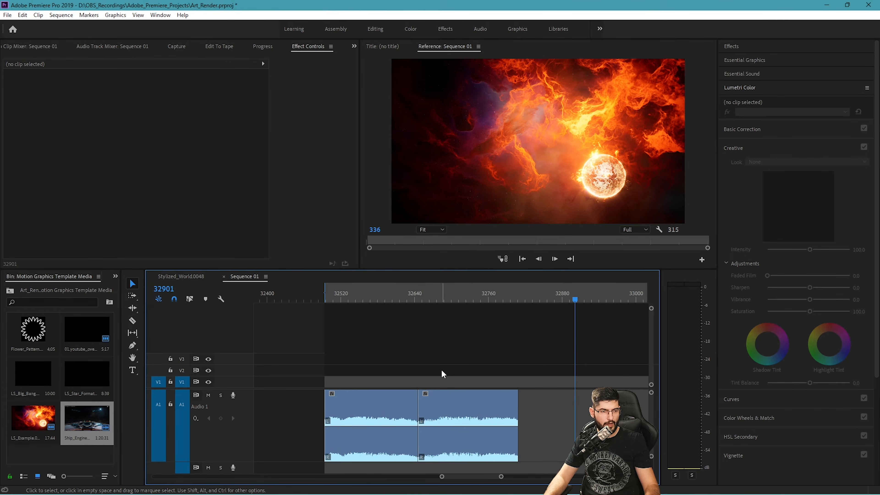
Try the first half behind the second half, and return it to the start of the range
click(502, 405)
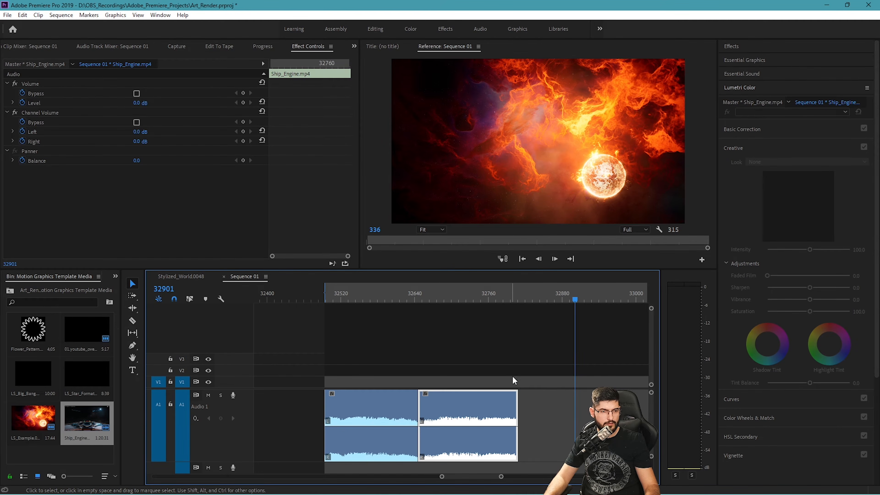
click(331, 398)
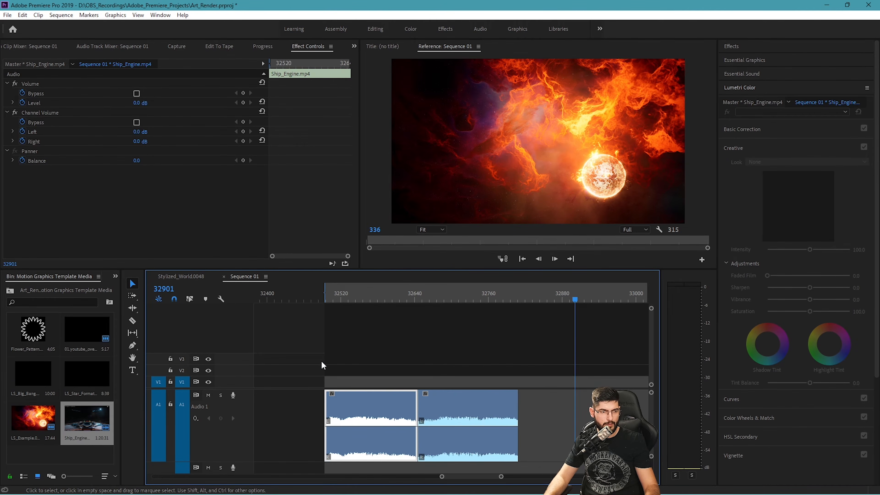
drag(367, 404, 533, 456)
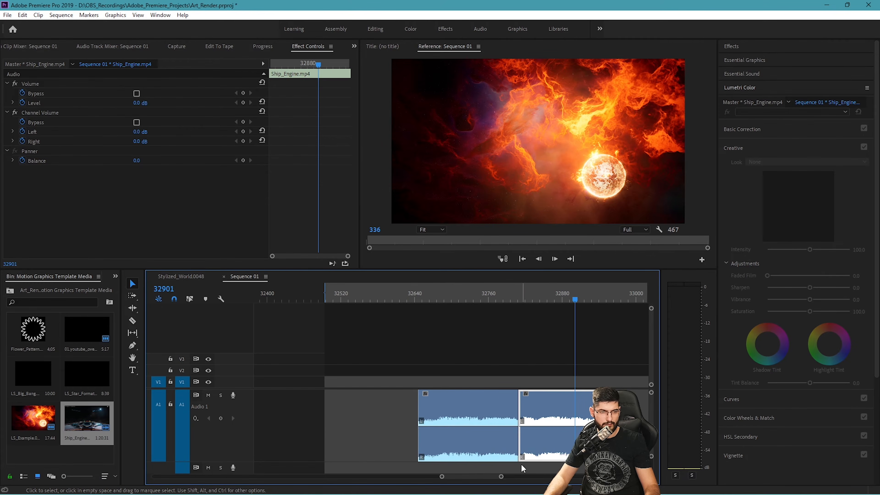
drag(543, 414, 348, 412)
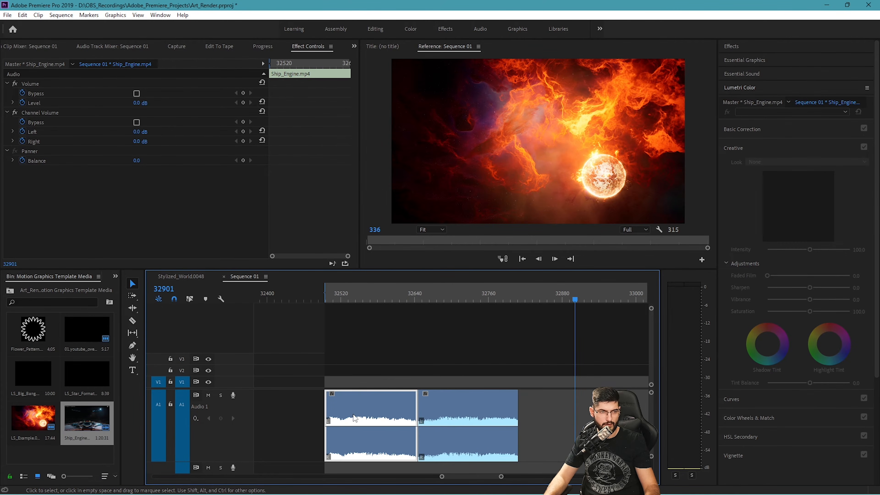
Mark the sequence Out point at the end of the second engine clip, at frame 32808
click(507, 295)
click(511, 412)
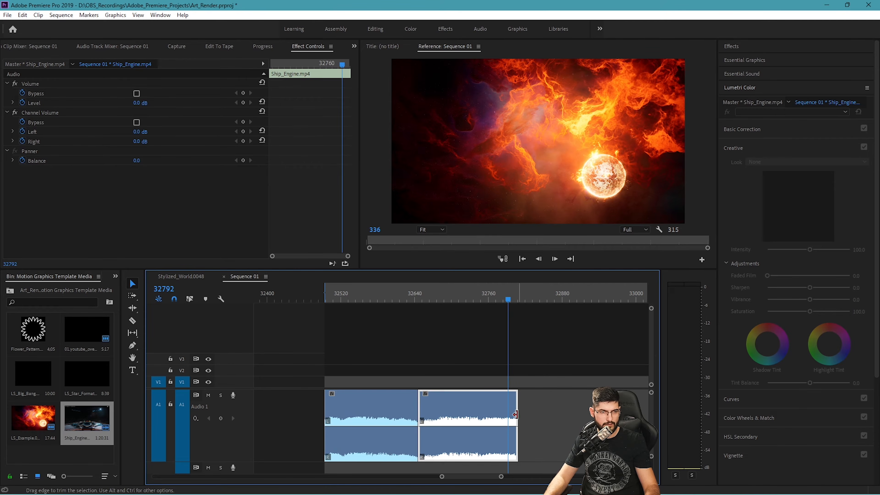
key(Down)
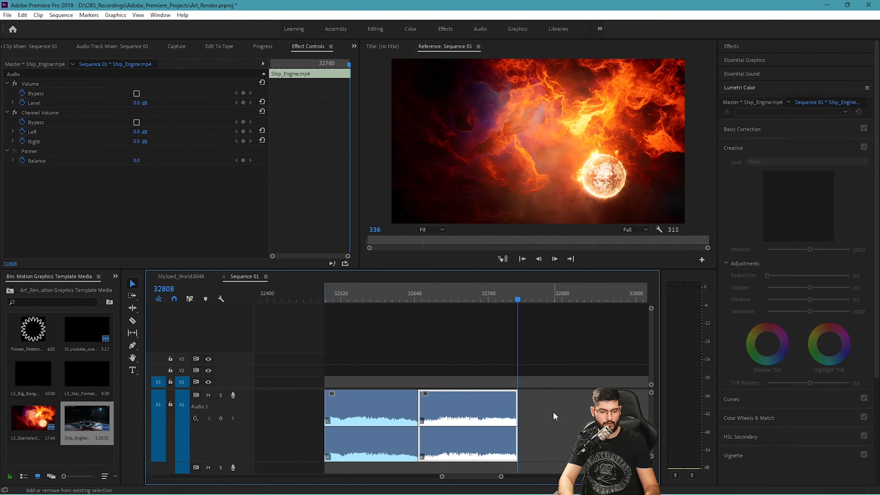
right_click(531, 69)
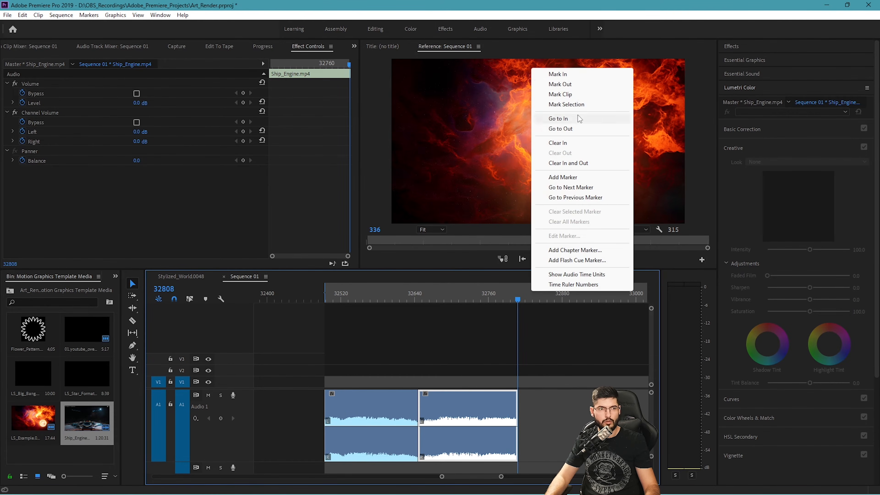
click(579, 87)
Play the marked range across its loop point and across the join between the two halves to compare the transitions
click(492, 297)
key(space)
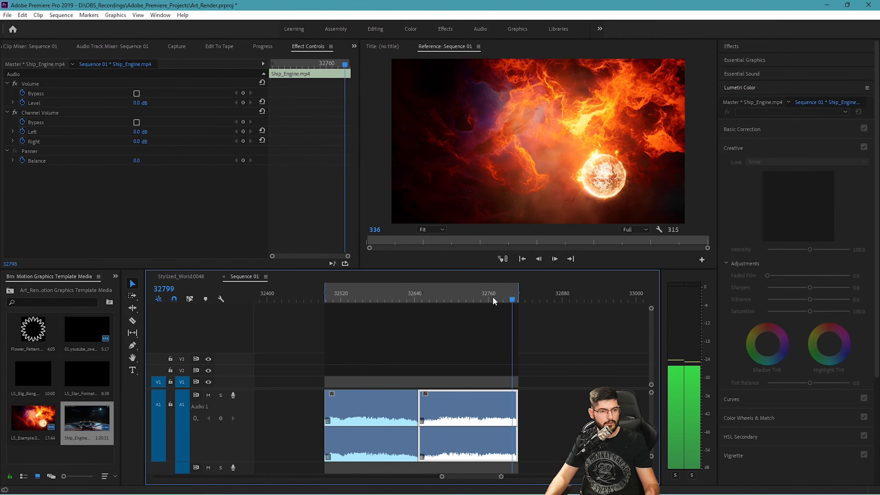
key(space)
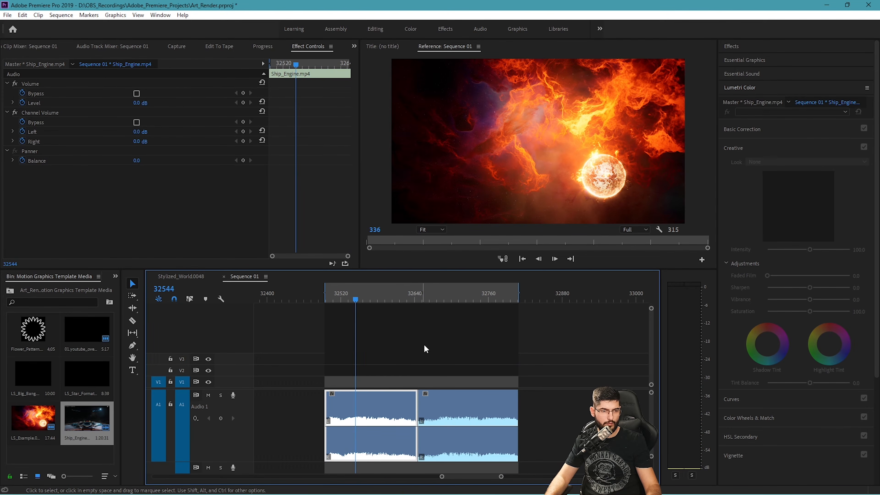
click(410, 291)
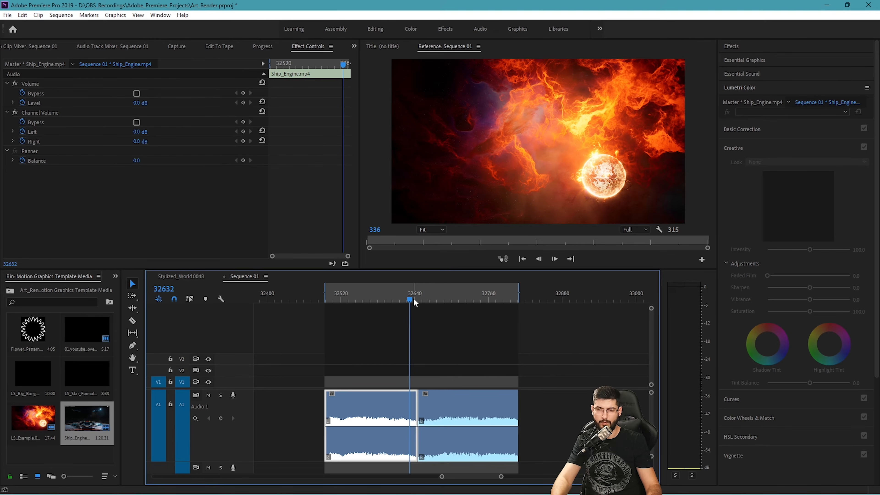
key(space)
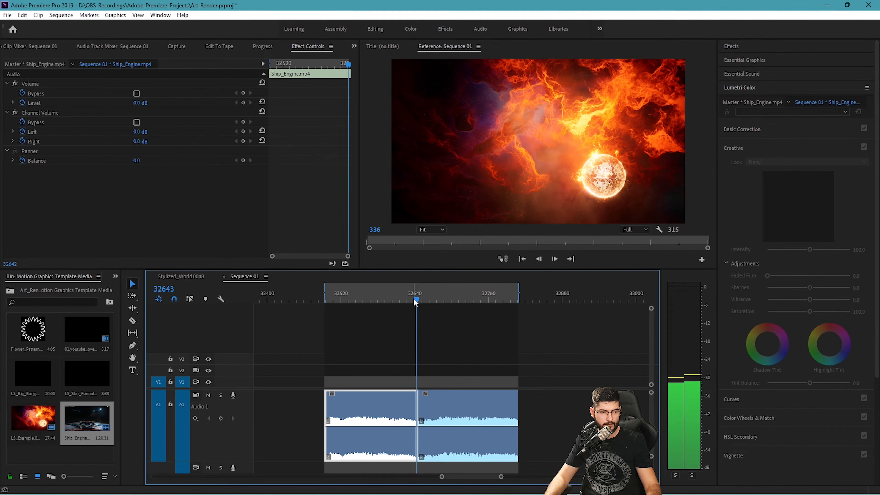
key(space)
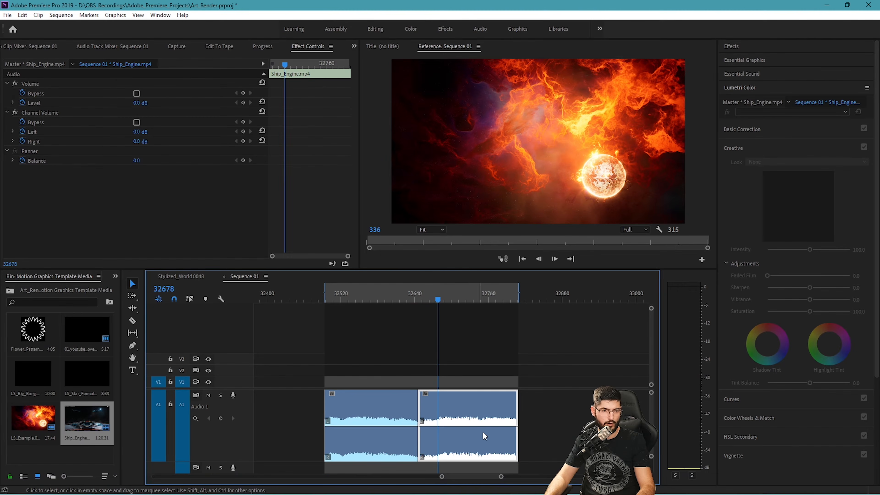
Move the second engine clip onto Audio 2, starting at about frame 32621 so it overlaps the end of the Audio 1 clip
key(equal)
key(equal)
key(equal)
key(minus)
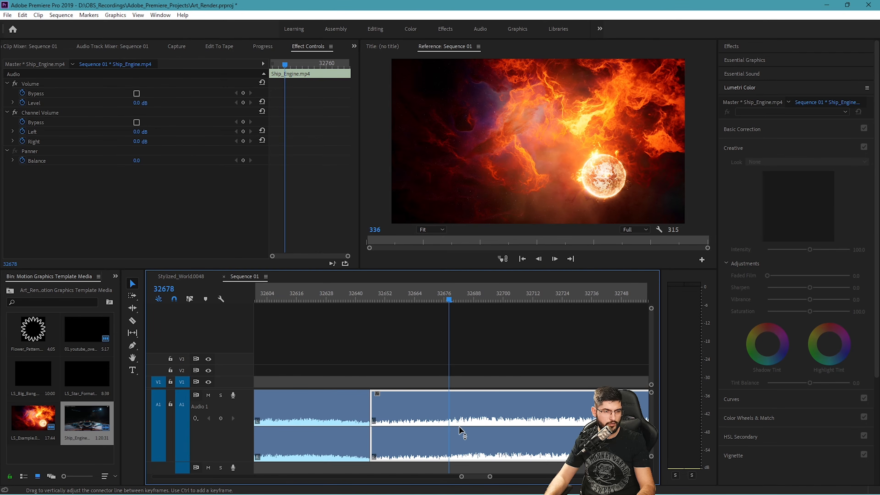
key(minus)
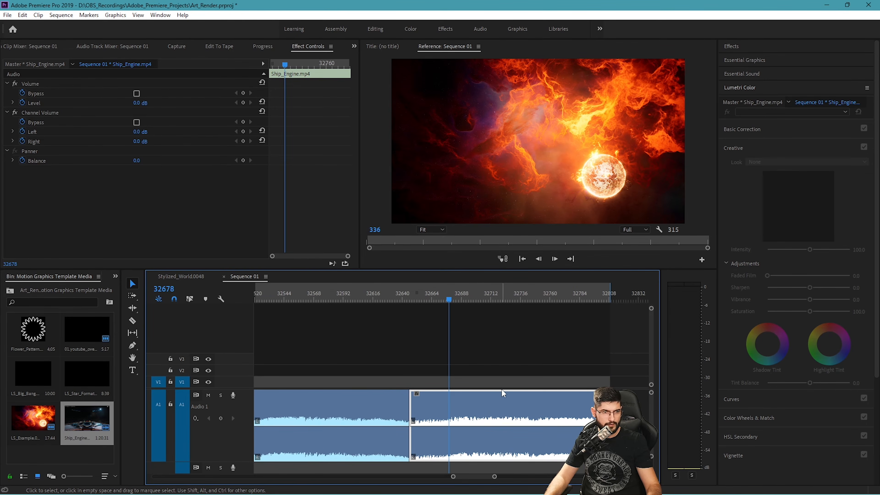
scroll(480, 428, down, 1)
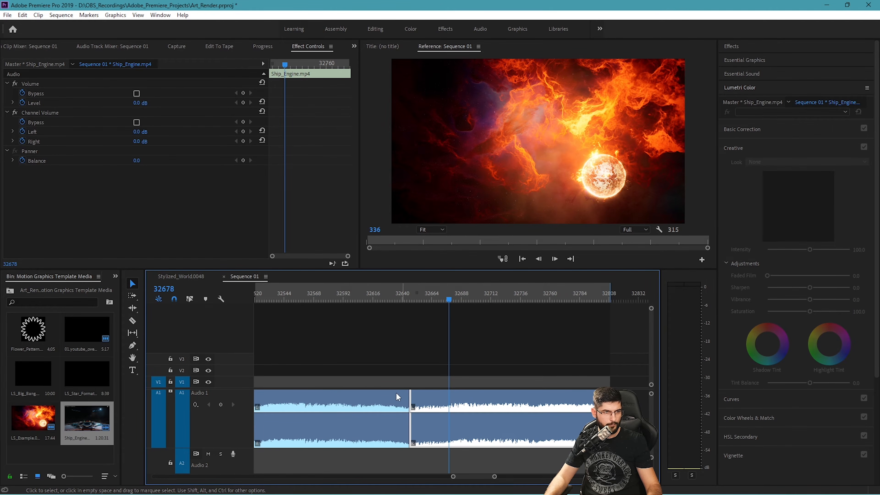
drag(397, 269, 396, 101)
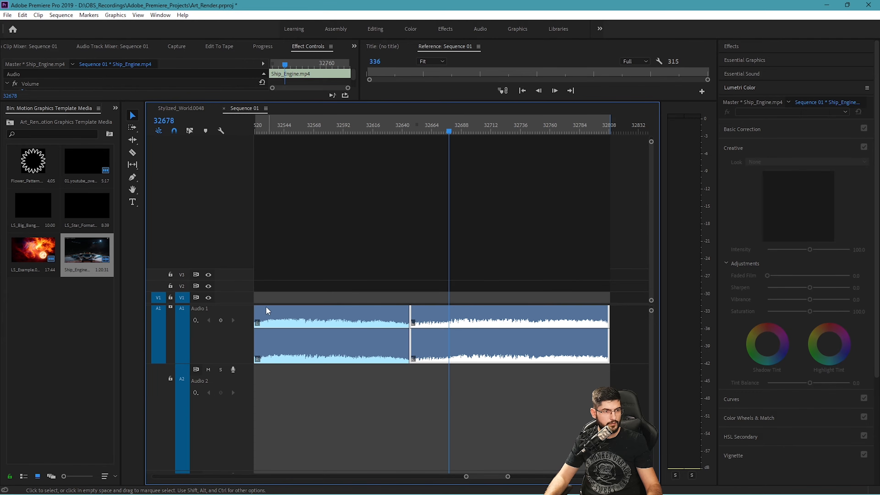
mouse_move(247, 294)
mouse_down()
mouse_move(243, 177)
mouse_move(245, 278)
mouse_up()
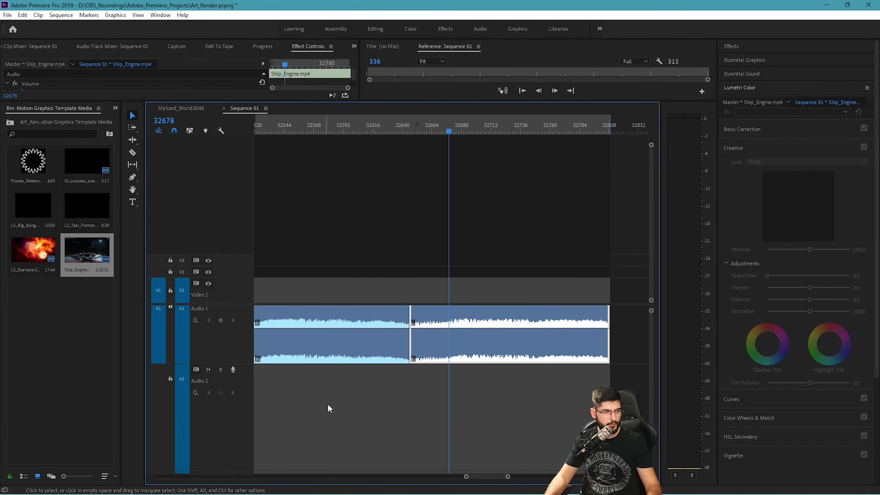
drag(445, 350, 411, 423)
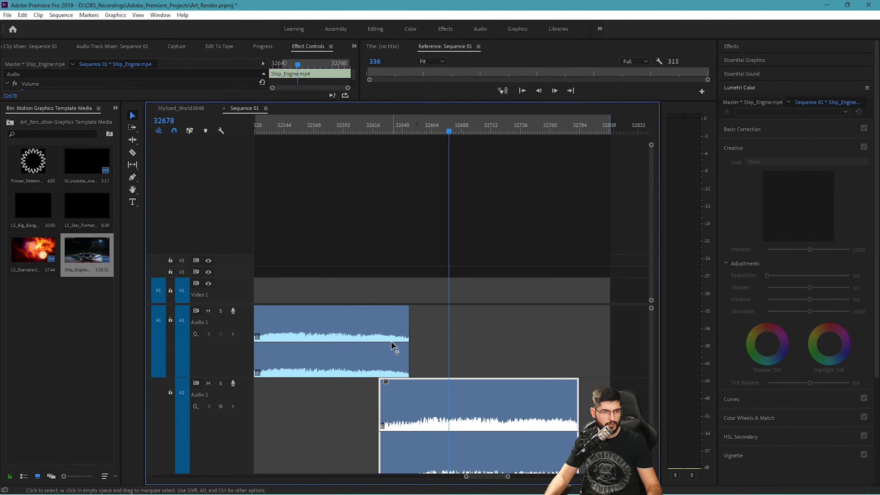
Mark the sequence Out point at the end of the Audio 2 clip, frame 32783, and play the range to hear the overlap
key(Down)
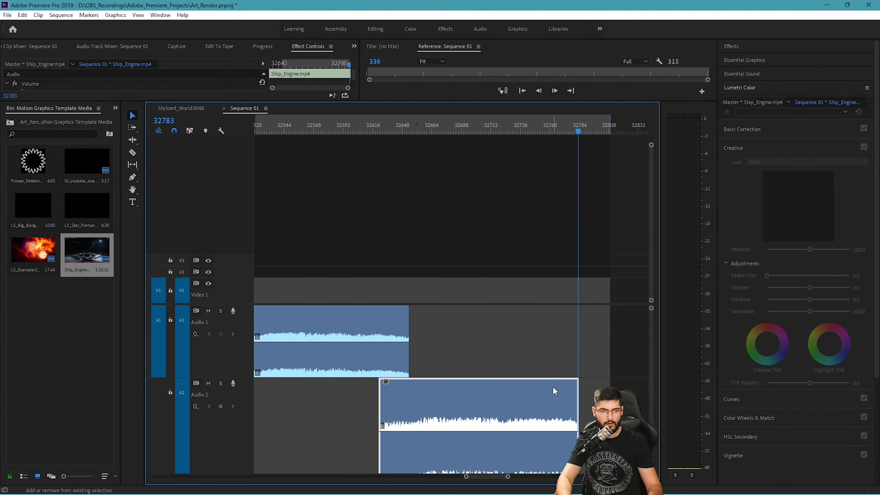
right_click(599, 130)
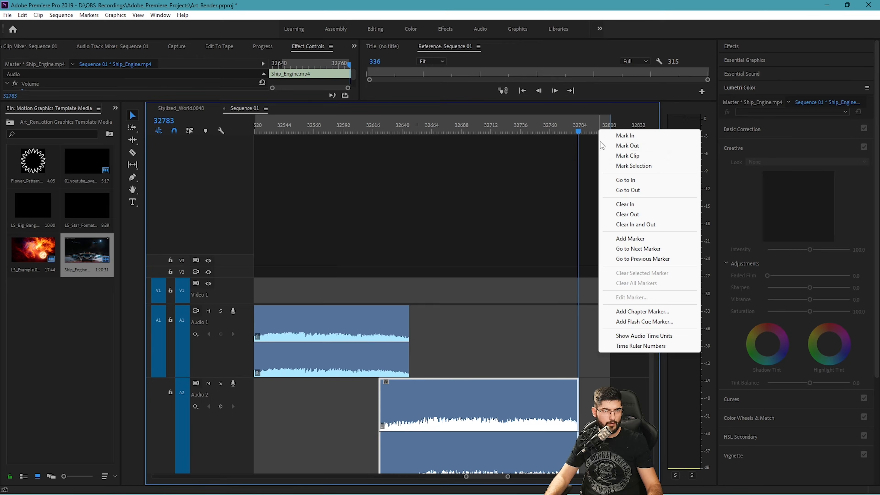
click(650, 148)
click(505, 317)
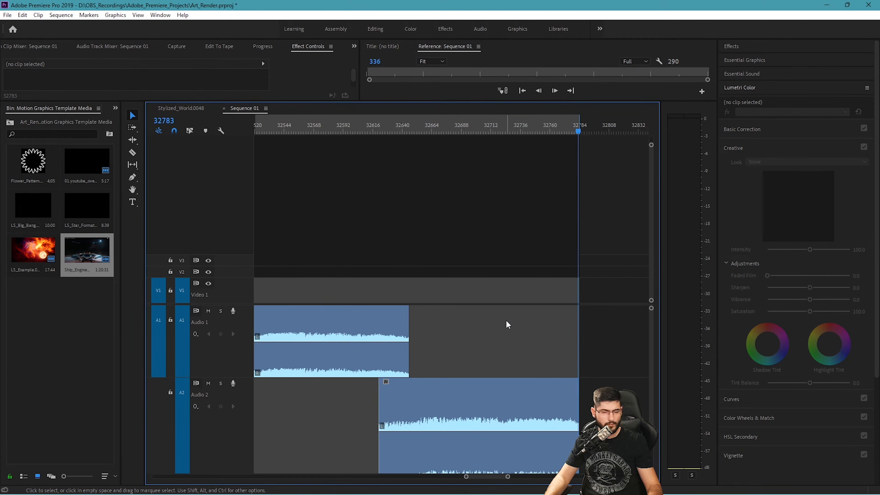
key(space)
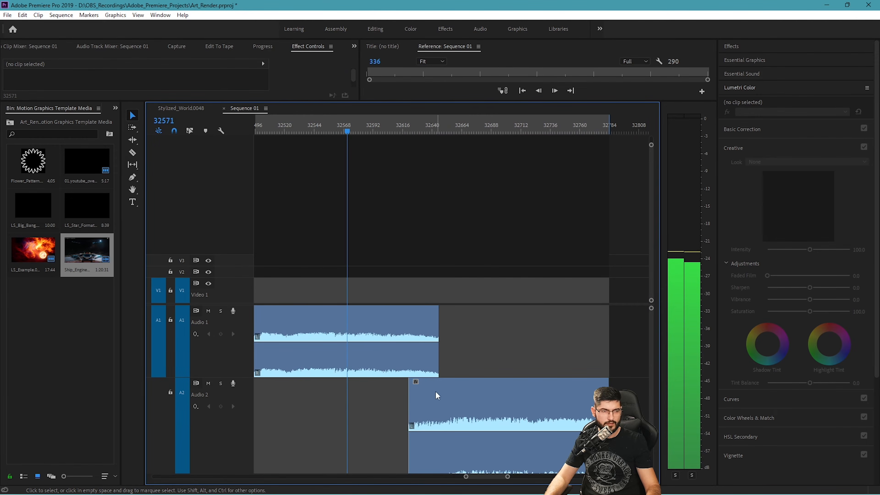
key(minus)
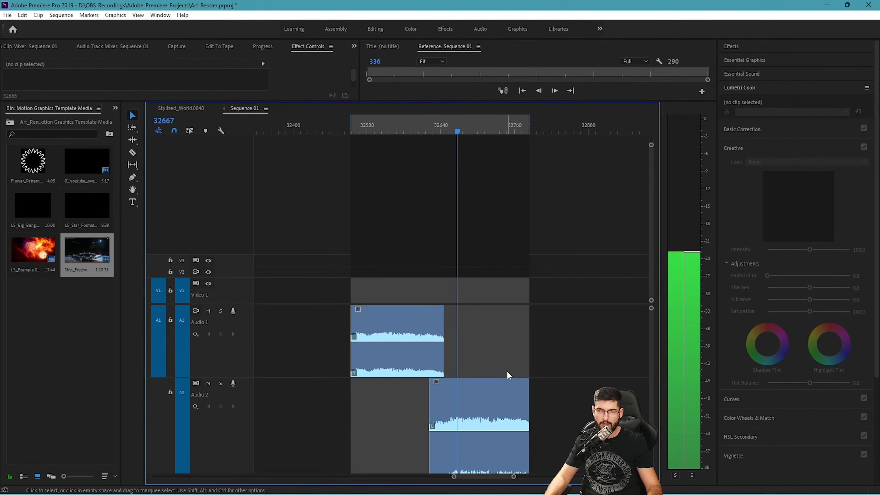
Add a volume Level keyframe to the Audio 1 clip at frame 32625, near the start of the overlap
click(503, 387)
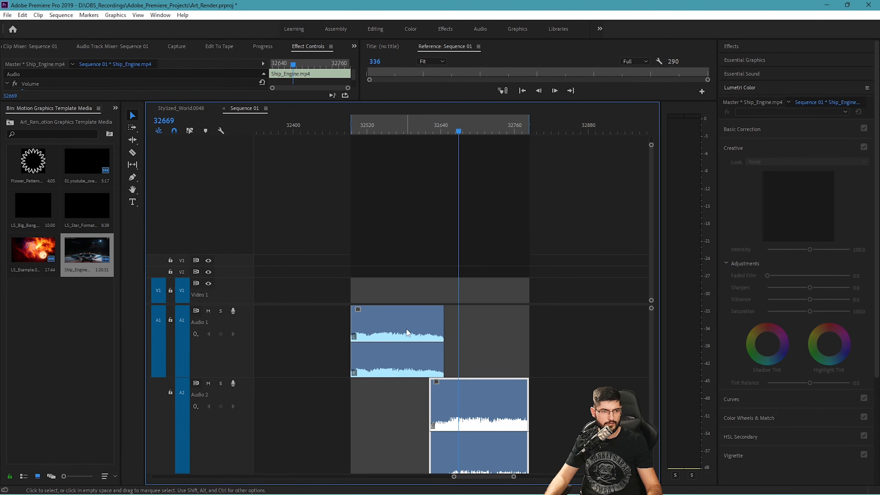
click(430, 362)
drag(433, 131, 432, 132)
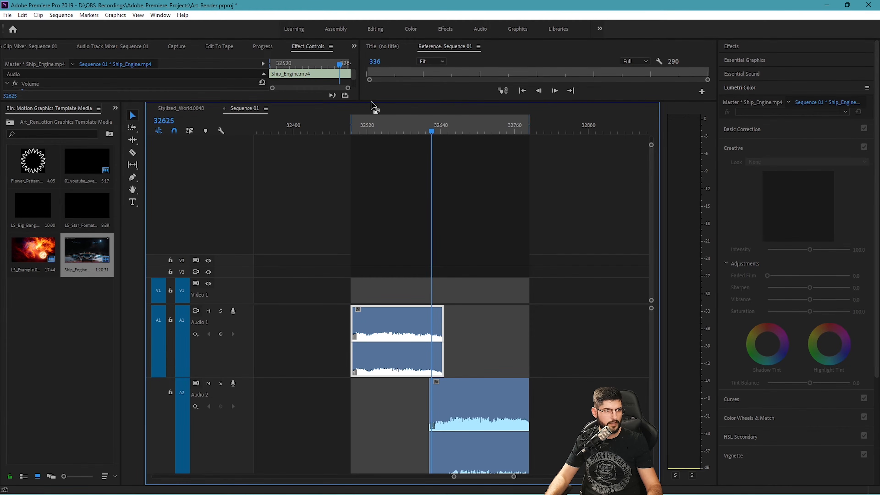
drag(365, 101, 362, 198)
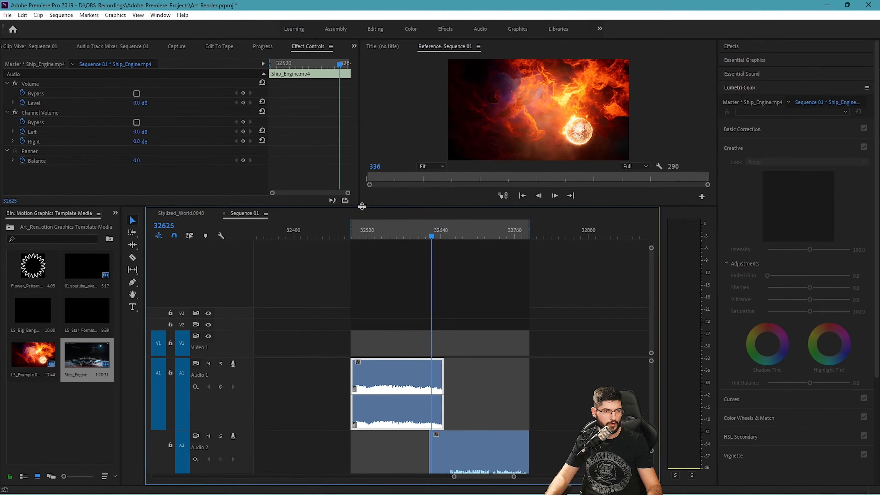
ctrl+scroll(406, 393, down, 1)
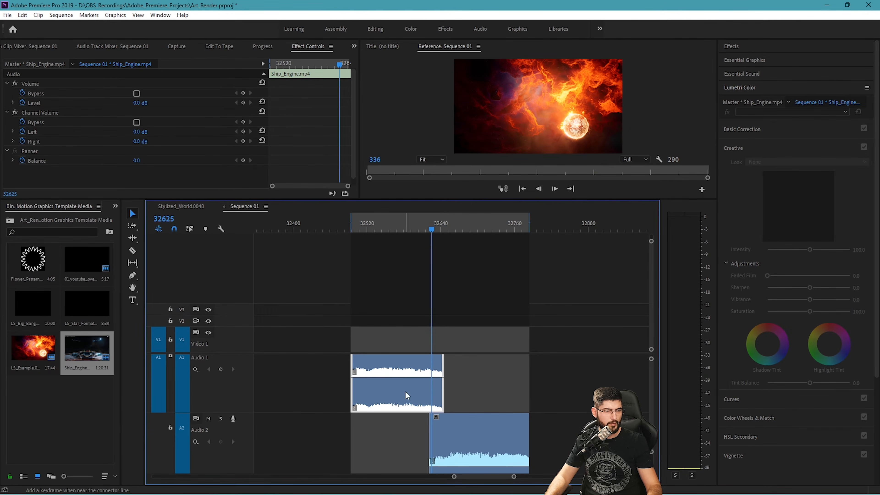
ctrl+scroll(406, 392, up, 1)
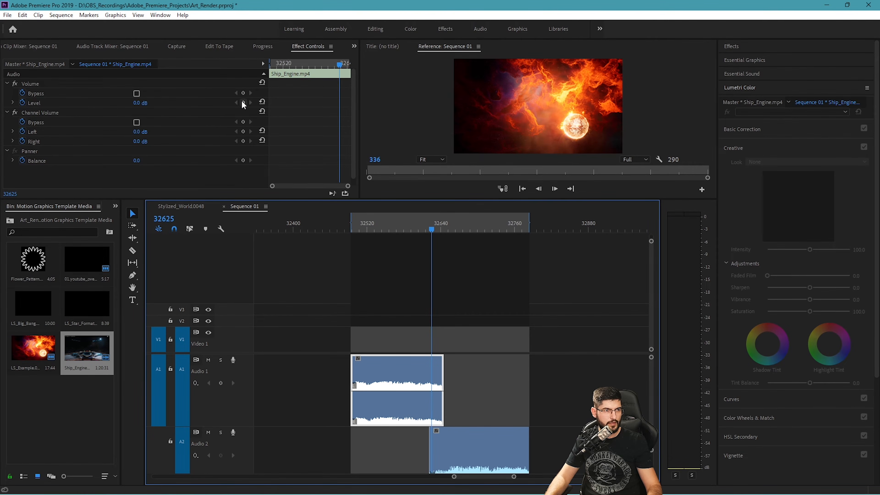
click(244, 102)
Fade out the Audio 1 clip by setting its volume Level to -40 dB at the clip's end
key(Down)
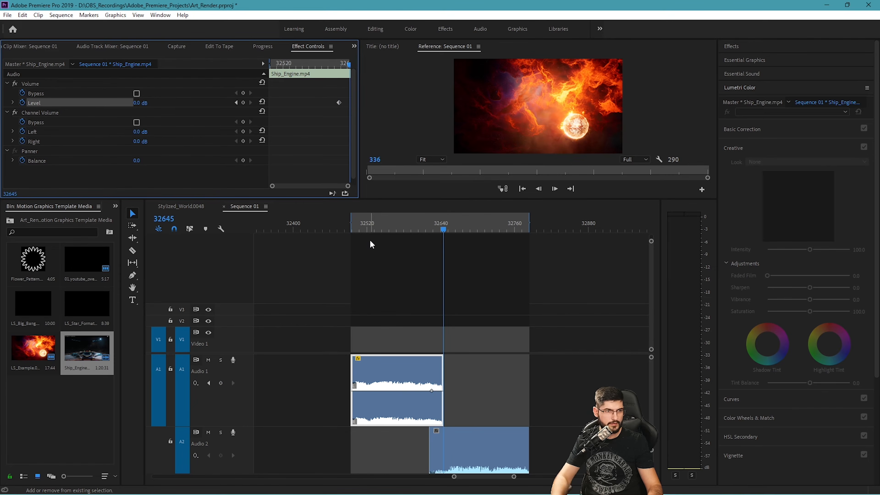
click(137, 102)
text(-)
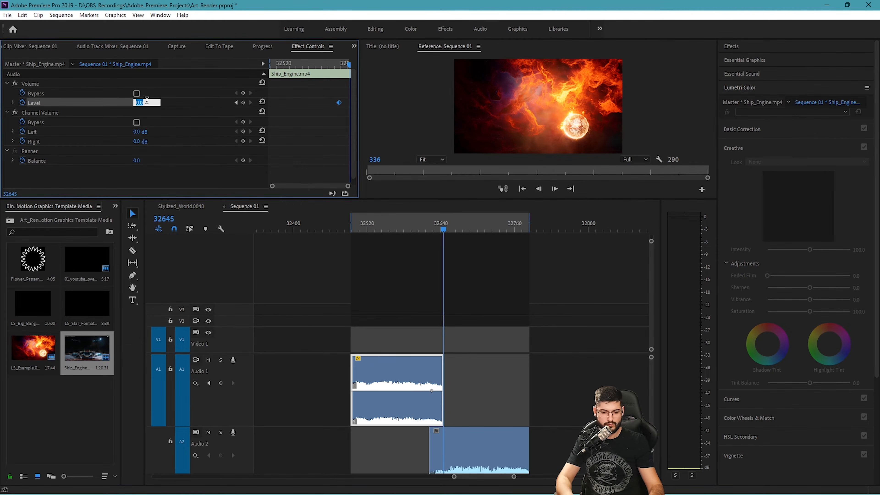
text(40)
key(Return)
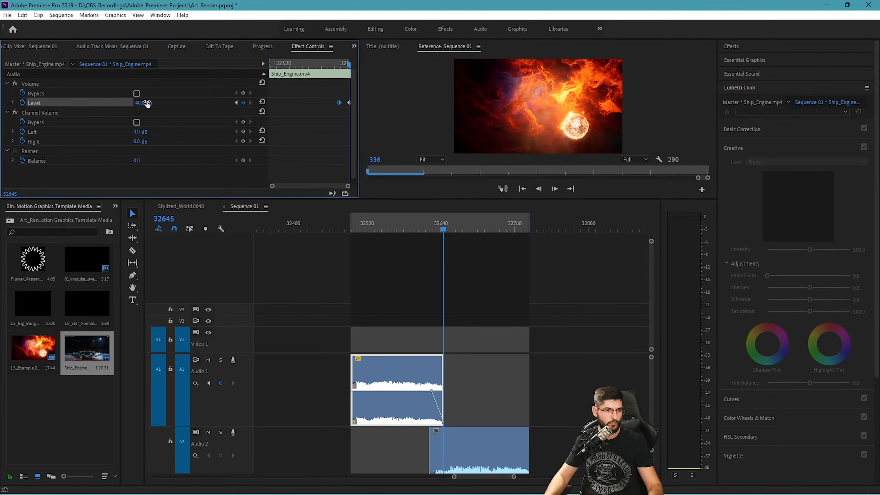
Set the Audio 2 clip's volume Level to -40 dB at its start, frame 32621
click(447, 440)
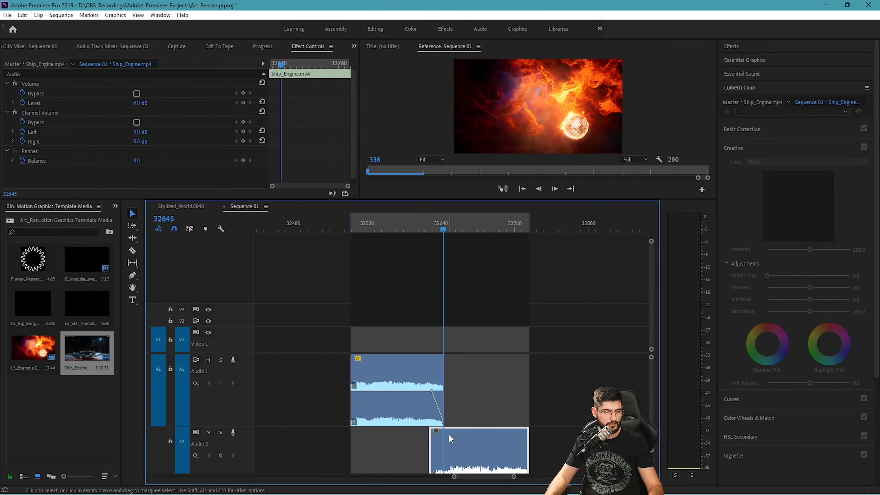
key(Up)
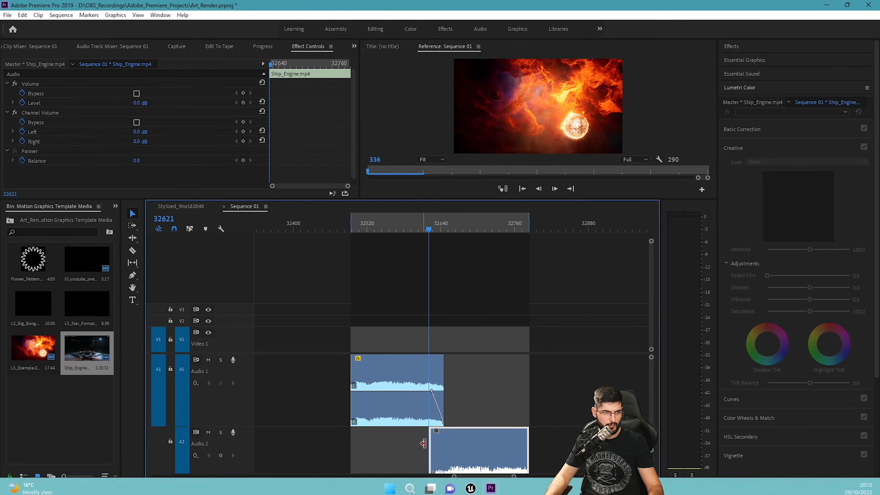
click(145, 102)
text(-40)
key(Return)
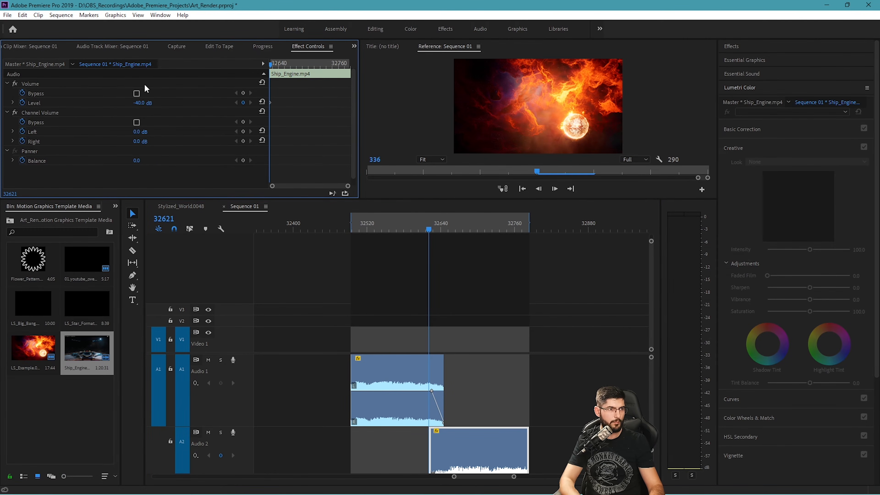
Set the Audio 2 clip's volume Level to 0 dB at frame 32640 and play the crossfade
drag(426, 228, 437, 231)
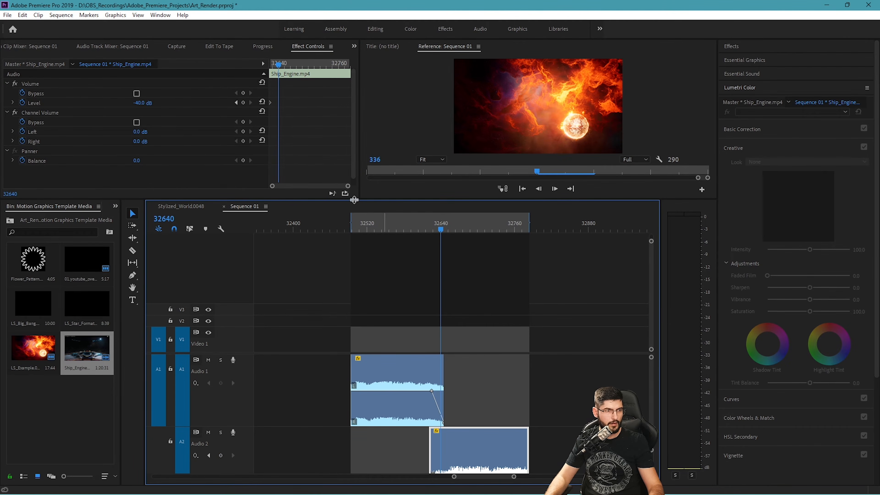
click(149, 102)
text(0)
key(Return)
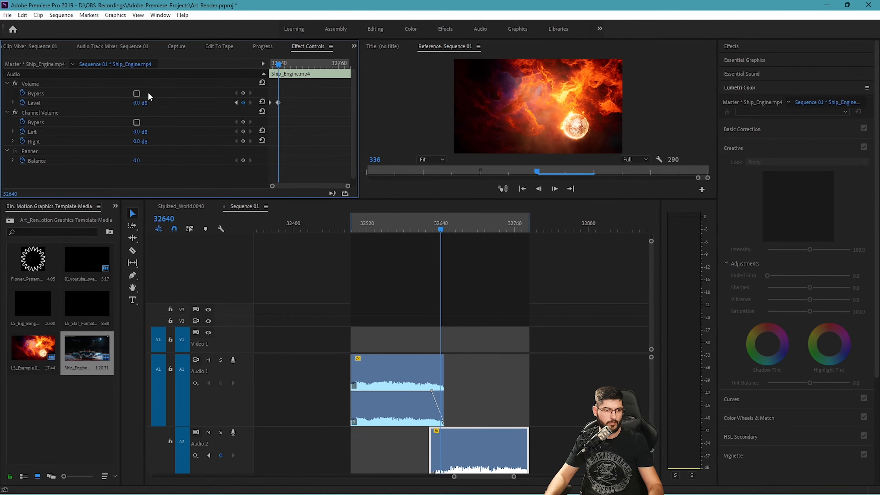
click(415, 227)
key(space)
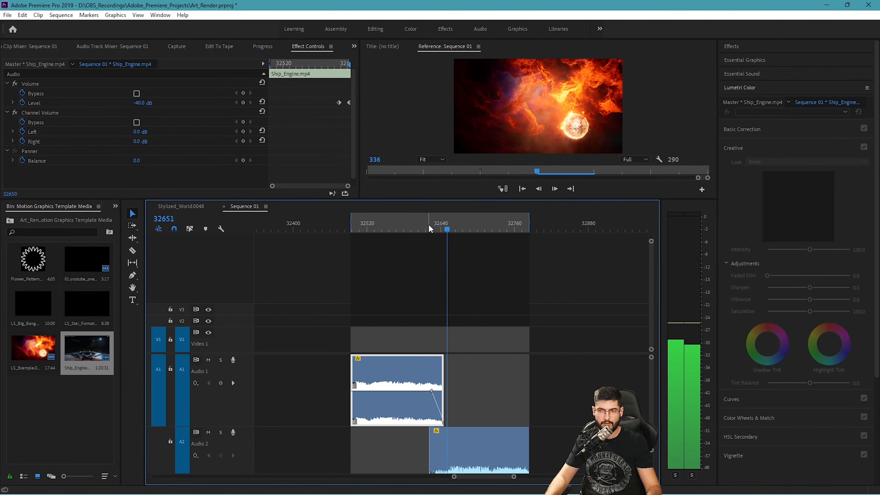
Extend the Audio 2 clip's start back to frame 32605, move its -40 dB keyframe to the new start, and play the result
click(438, 447)
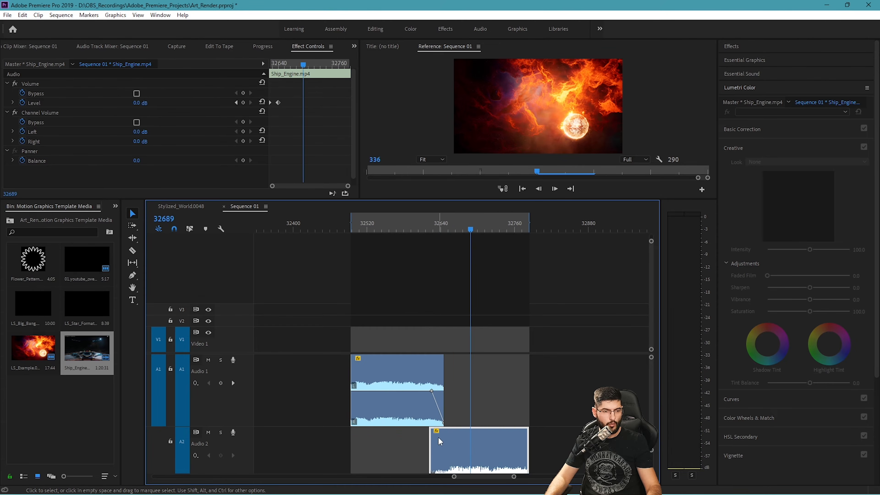
alt+scroll(454, 466, down, 2)
drag(439, 439, 435, 439)
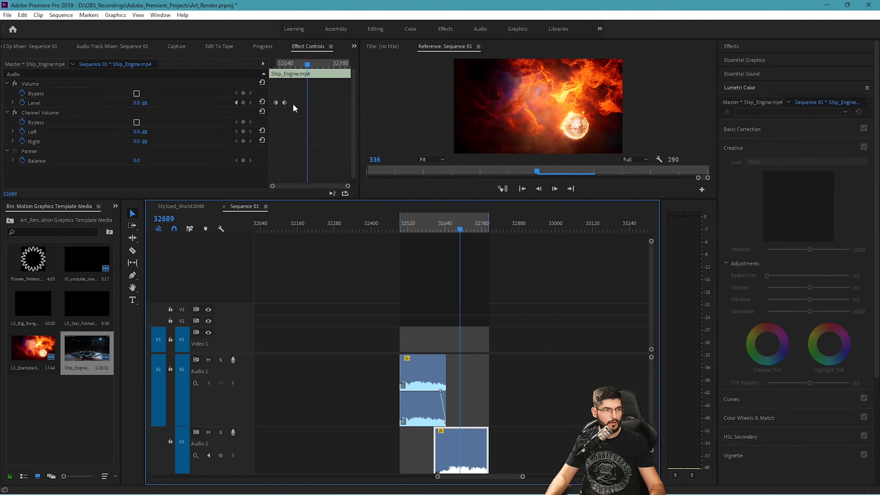
key(Up)
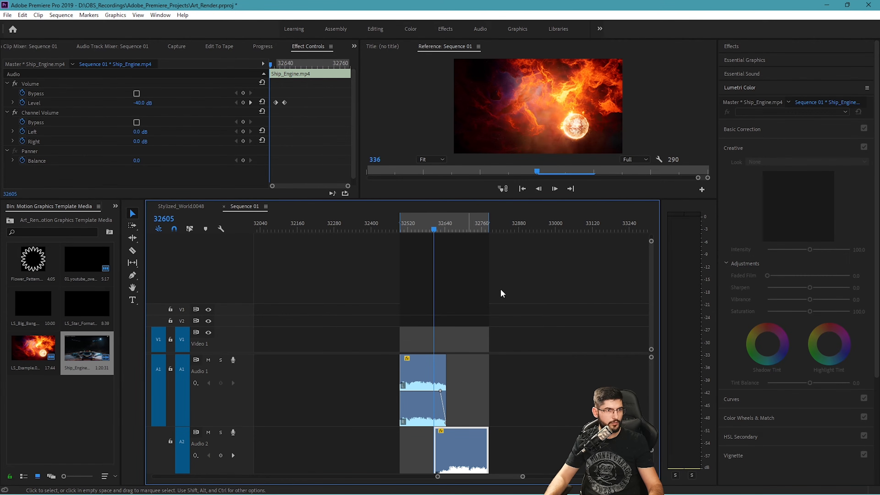
drag(278, 109, 276, 97)
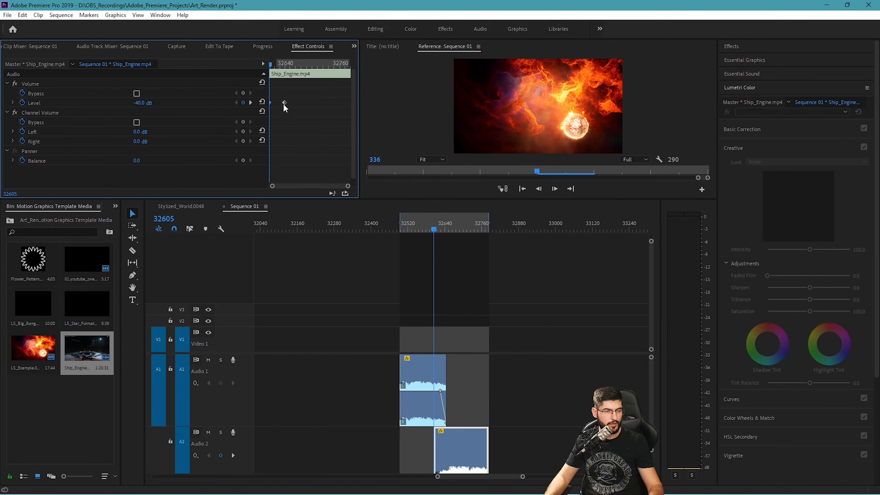
key(space)
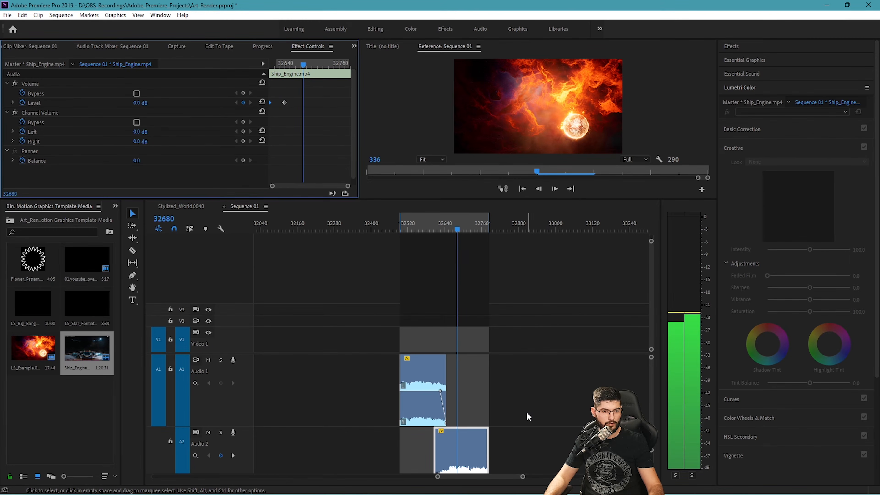
key(space)
Trim the start of the Audio 2 clip and shift the clip earlier to overlap more of the Audio 1 clip
key(equal)
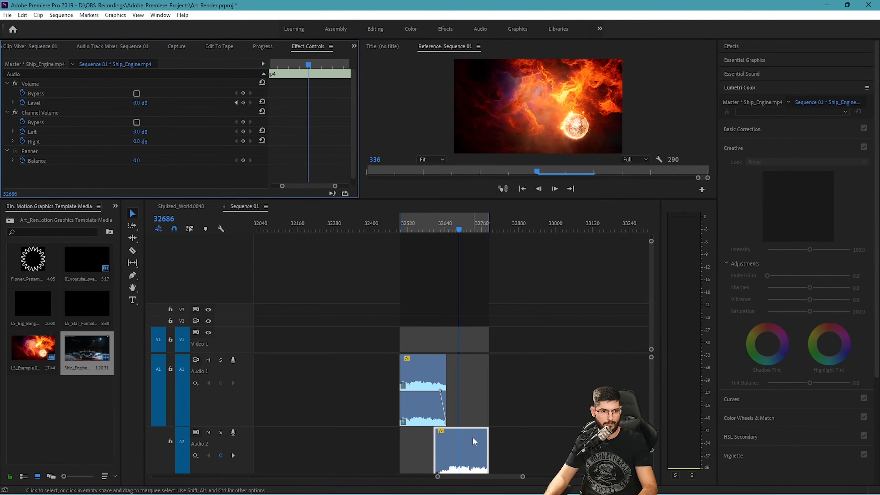
click(473, 437)
key(equal)
key(equal)
key(minus)
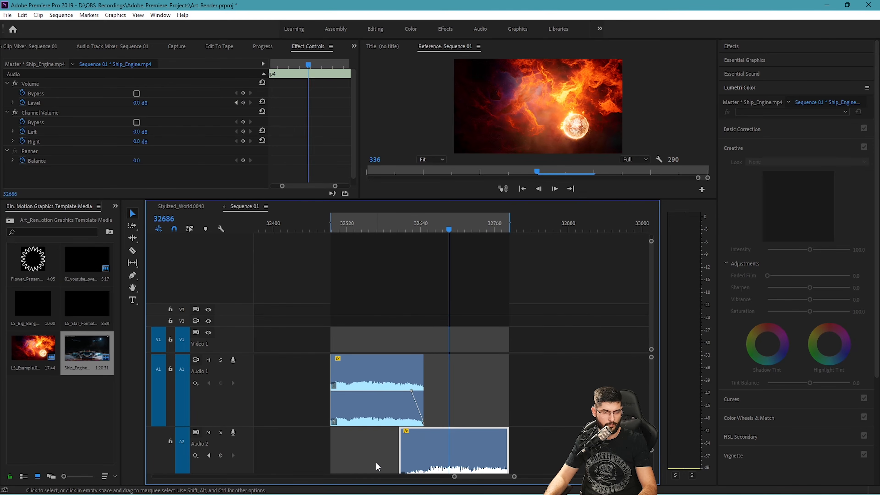
drag(401, 449, 429, 454)
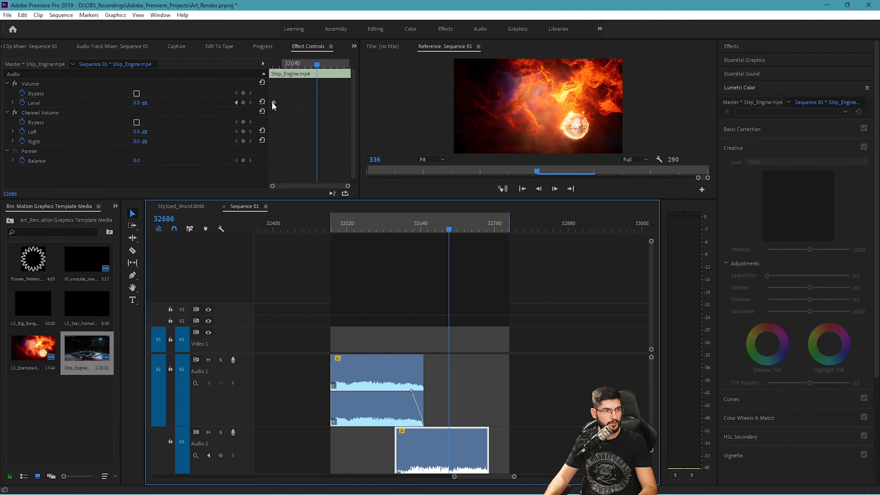
Lengthen the Audio 2 fade-in by moving its full-volume keyframe to the end of the Audio 1 clip, and play the crossfade
scroll(485, 433, down, 3)
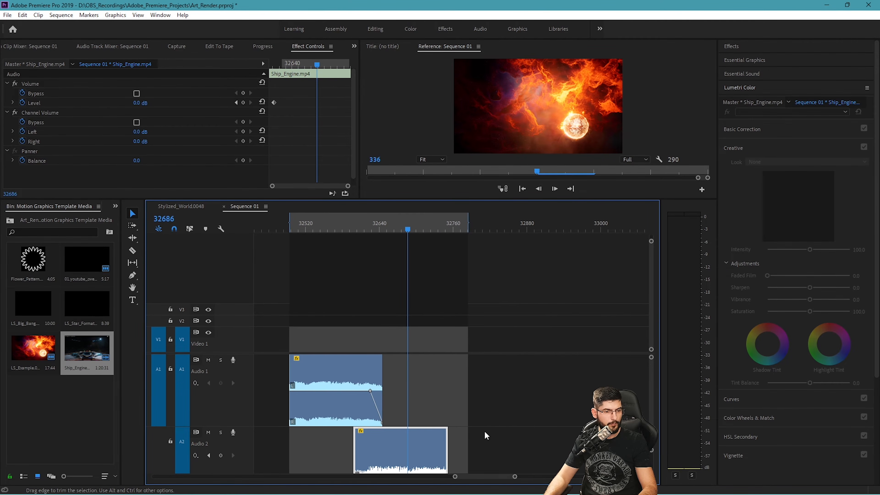
scroll(484, 432, up, 5)
key(ctrl)
key(ctrl)
scroll(481, 432, down, 3)
scroll(480, 431, up, 3)
scroll(481, 432, down, 2)
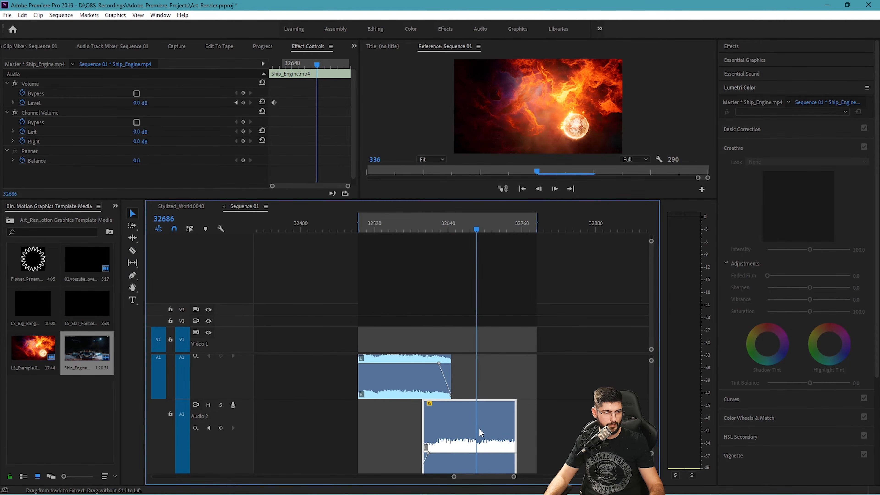
scroll(478, 430, down, 1)
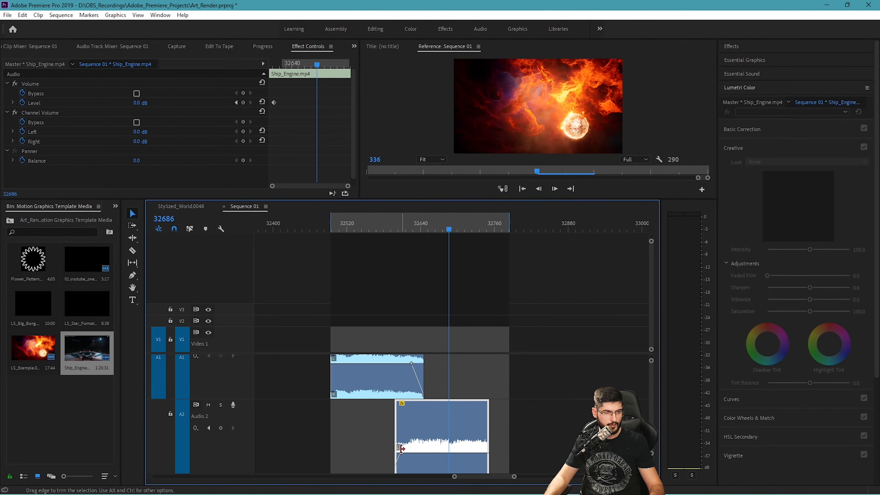
drag(401, 453, 422, 452)
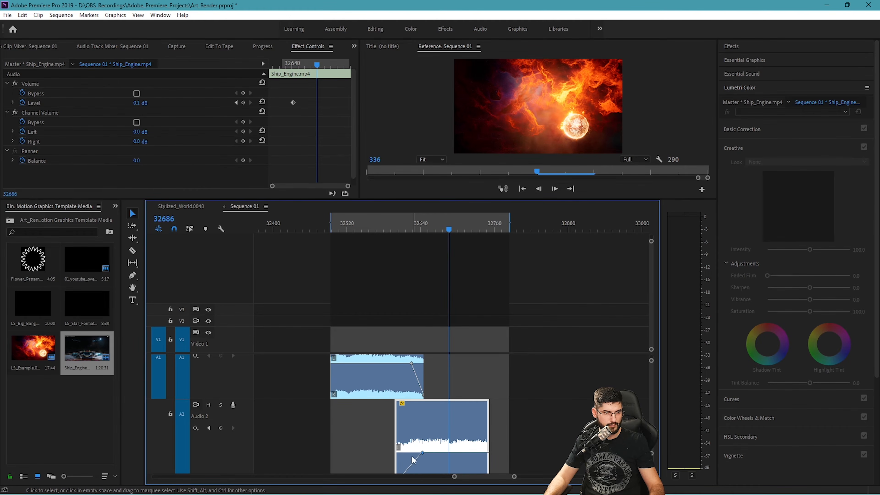
click(401, 222)
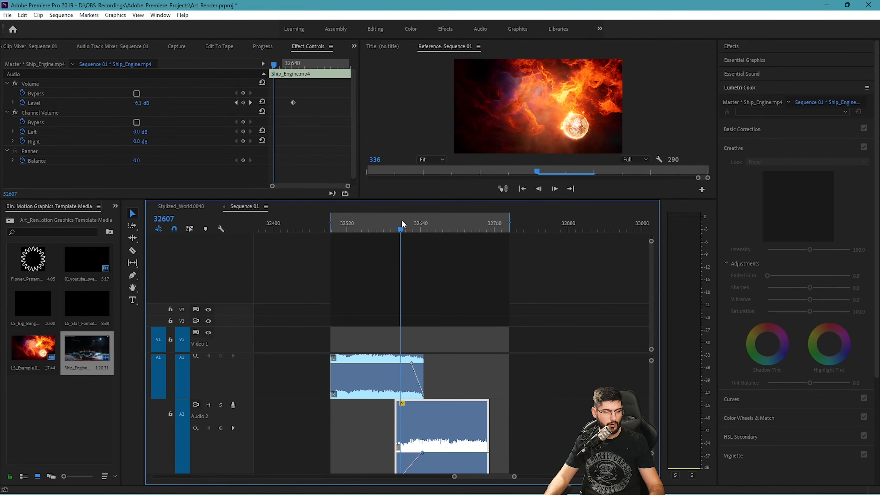
key(space)
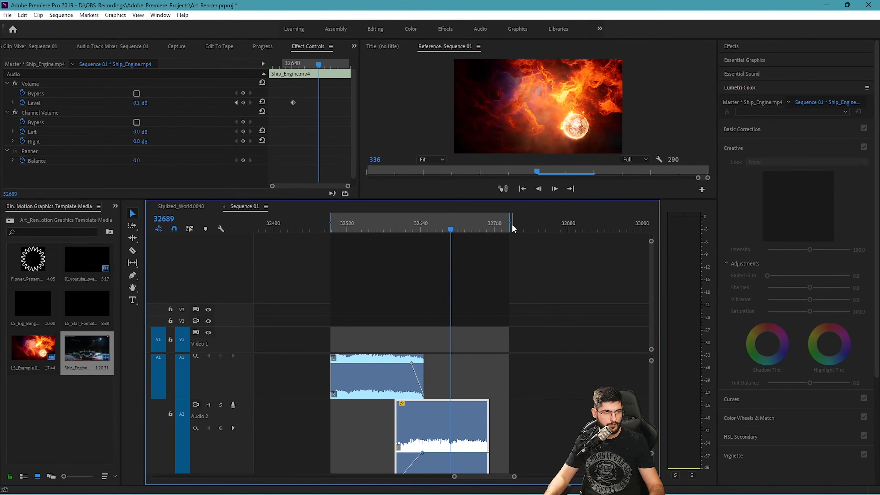
Move the sequence Out point to the end of the shifted Audio 2 clip and play the marked range
drag(509, 227, 490, 230)
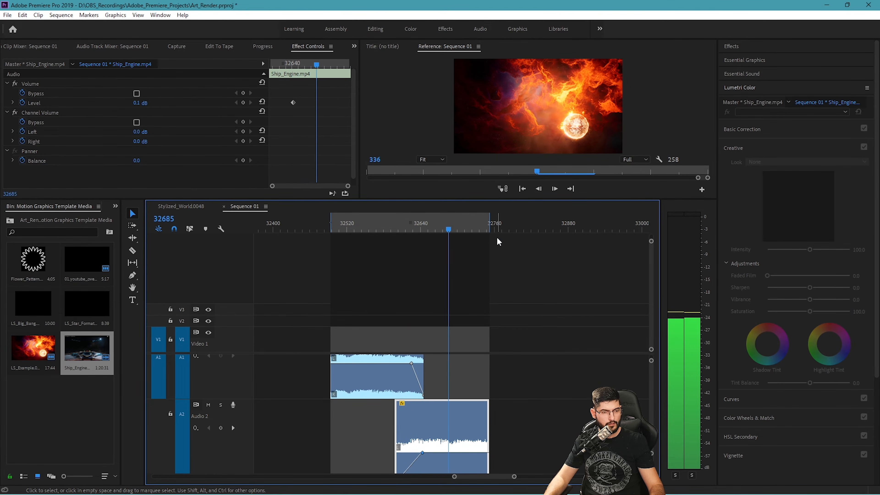
key(space)
key(space)
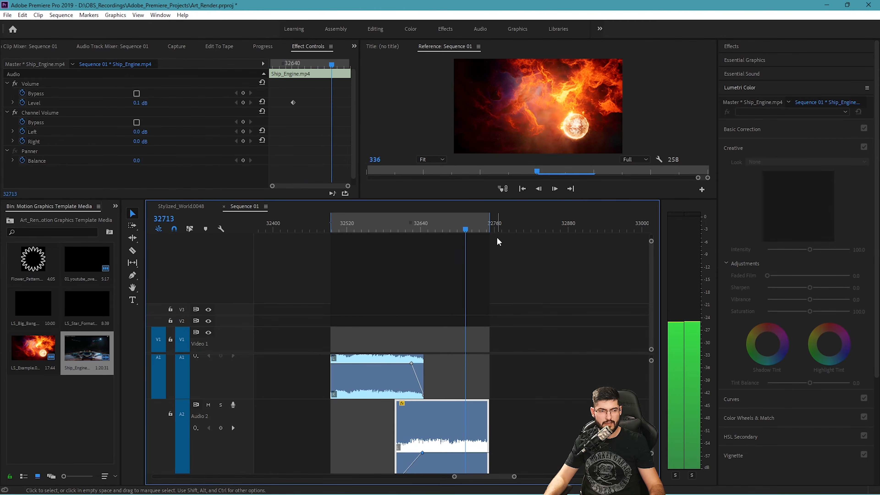
key(space)
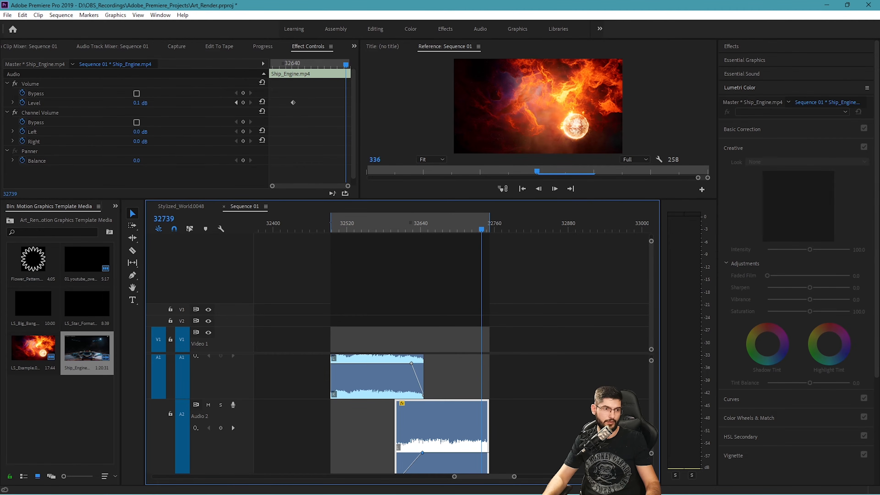
Play the marked range from frame 32533 to check the crossfade between the Audio 1 and Audio 2 clips
click(464, 385)
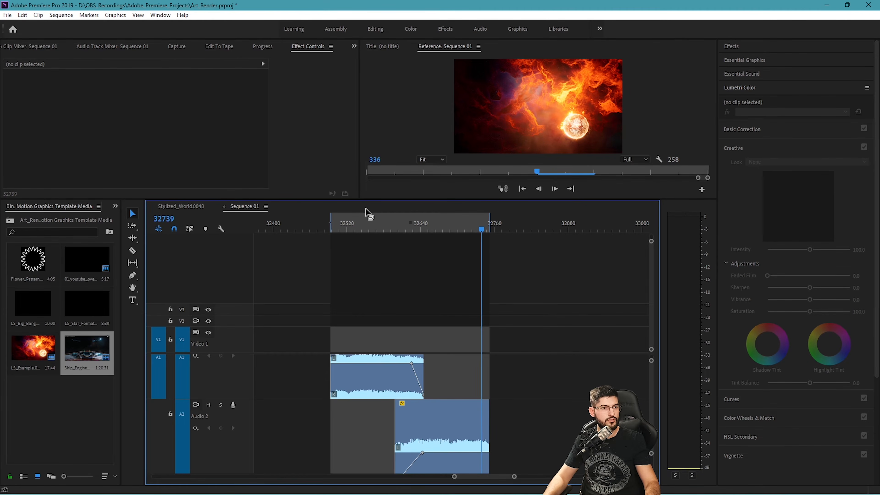
drag(380, 225, 354, 227)
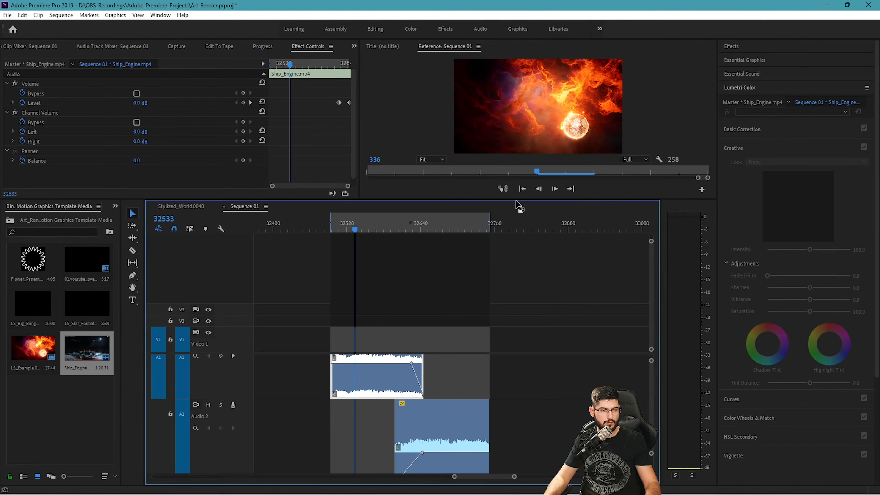
key(space)
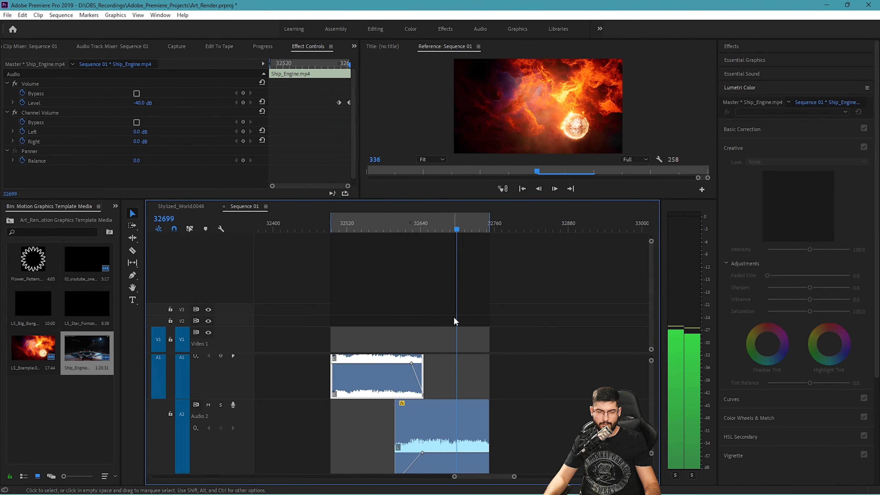
click(482, 281)
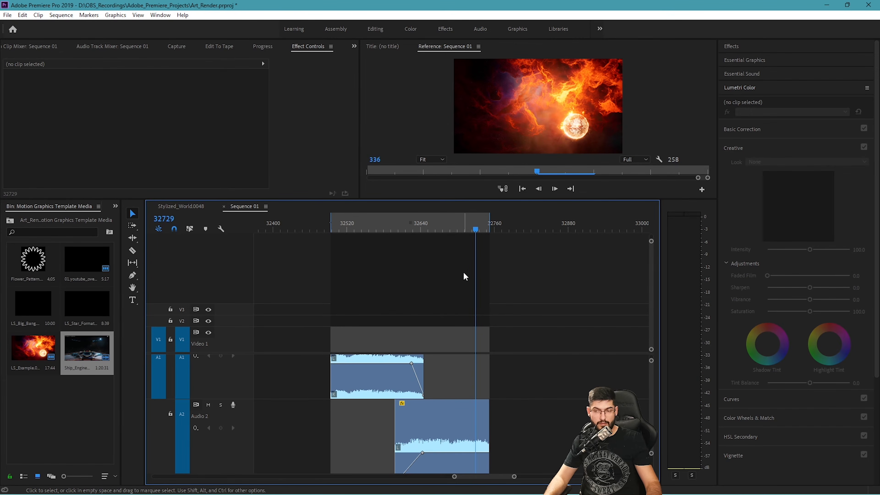
click(399, 375)
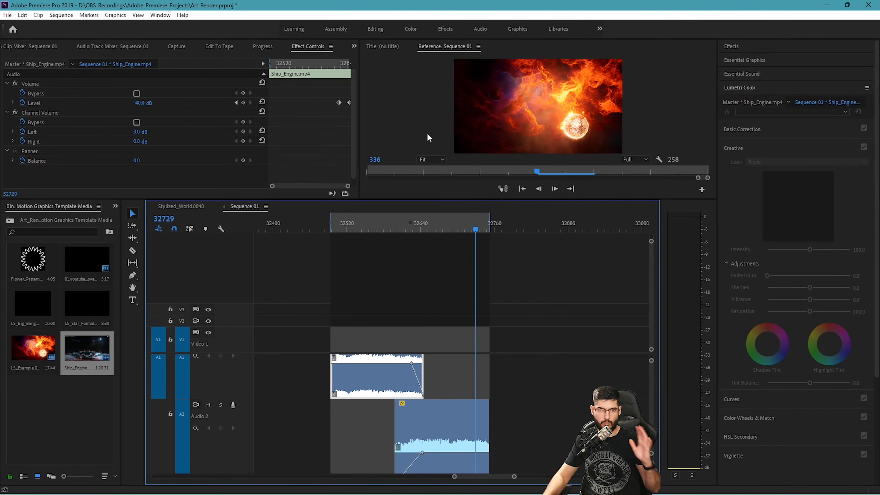
click(398, 222)
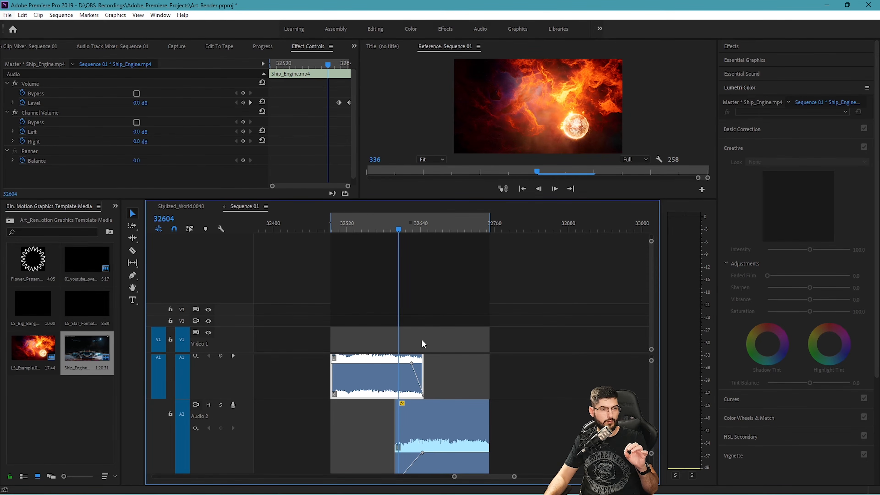
Open the media export settings for the marked range and choose the Waveform Audio format with Stereo channels
key(alt+f)
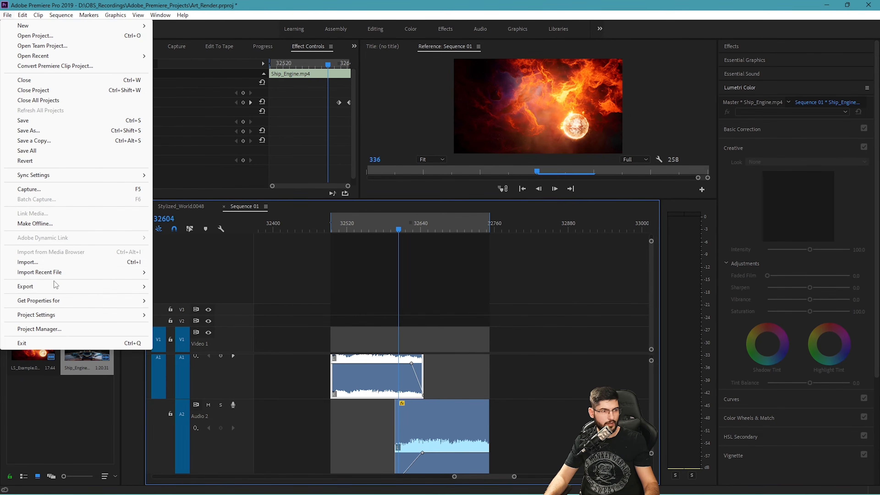
mouse_move(55, 282)
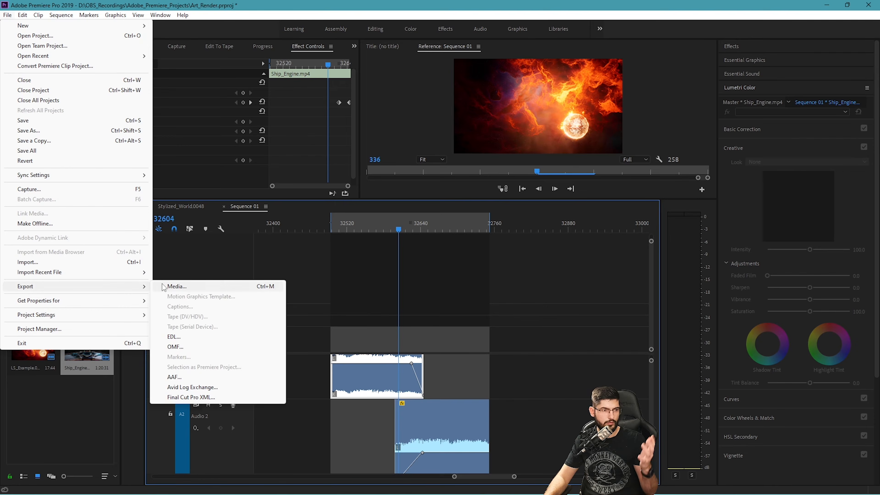
click(166, 286)
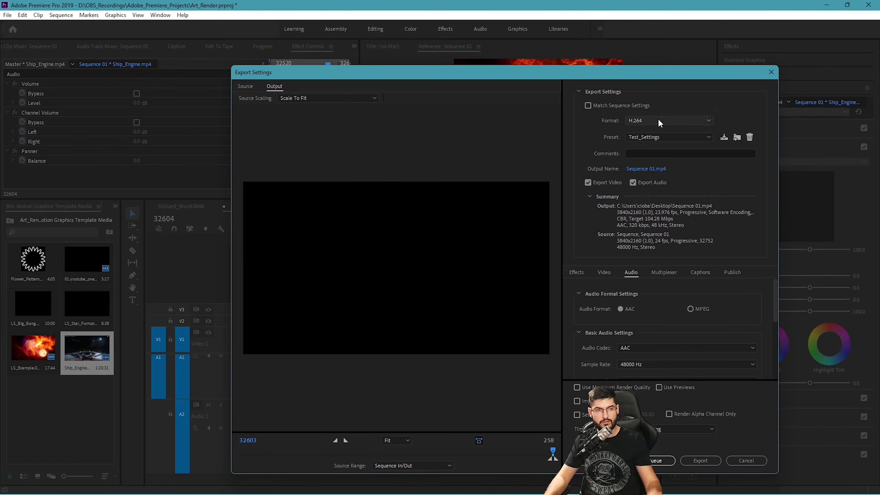
click(656, 123)
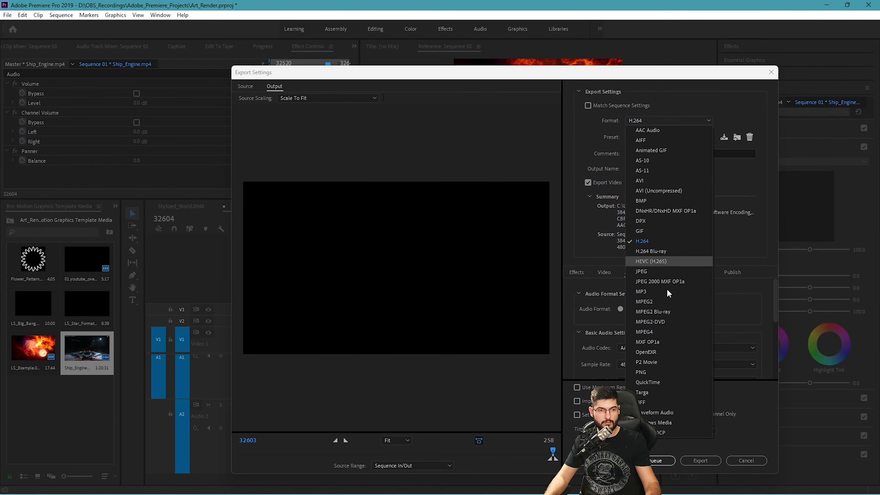
click(660, 414)
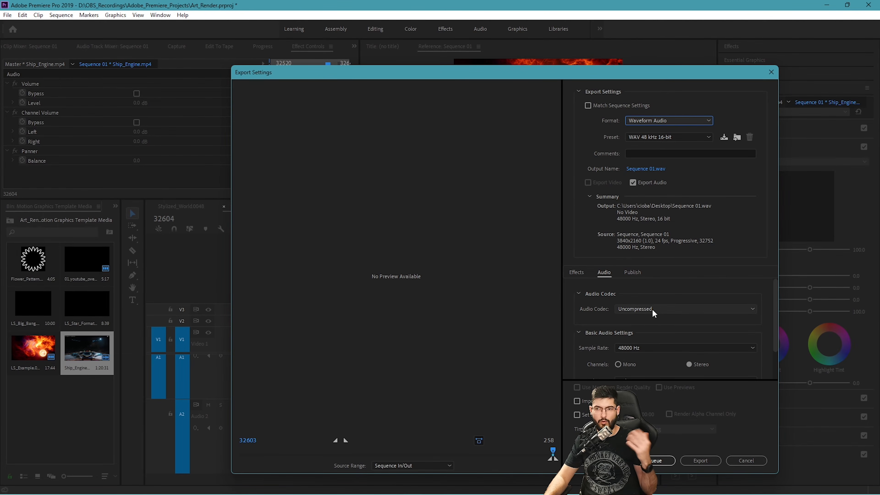
scroll(630, 342, down, 1)
click(689, 334)
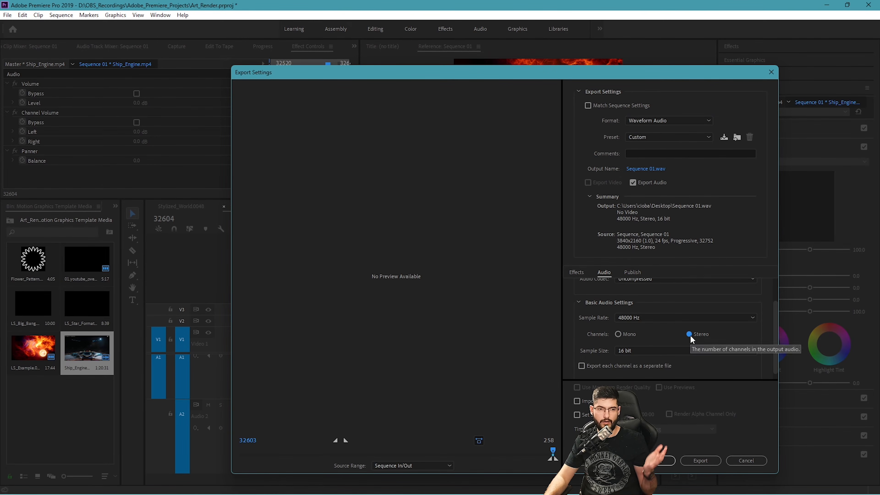
scroll(653, 301, up, 1)
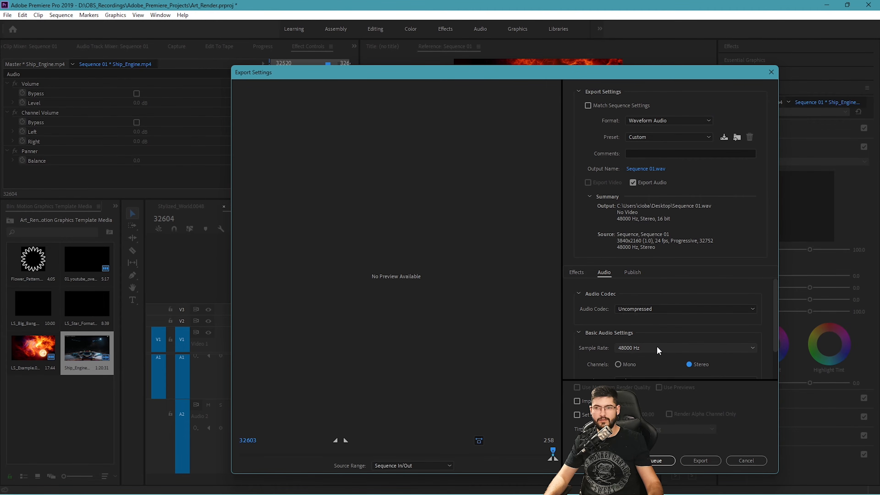
Set the export output to a file named Tutorial_Sound in the Downloads folder
click(628, 169)
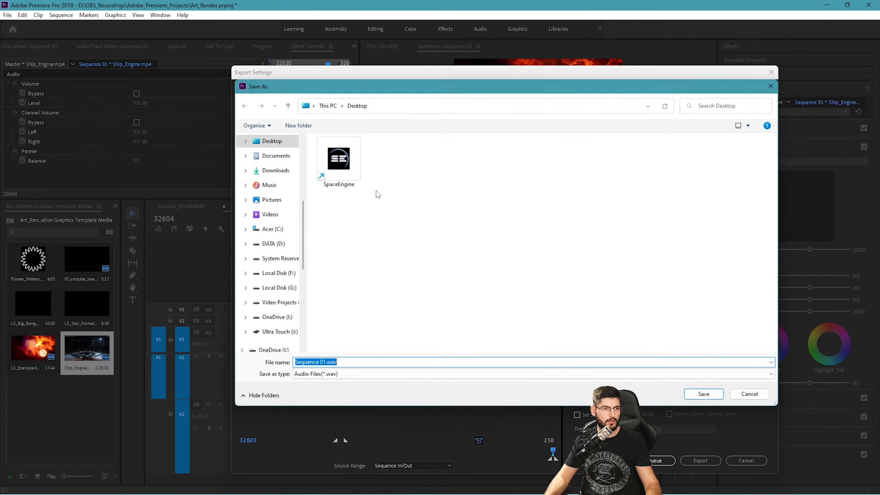
click(278, 170)
click(330, 362)
text(Tutorial_Sound)
key(Return)
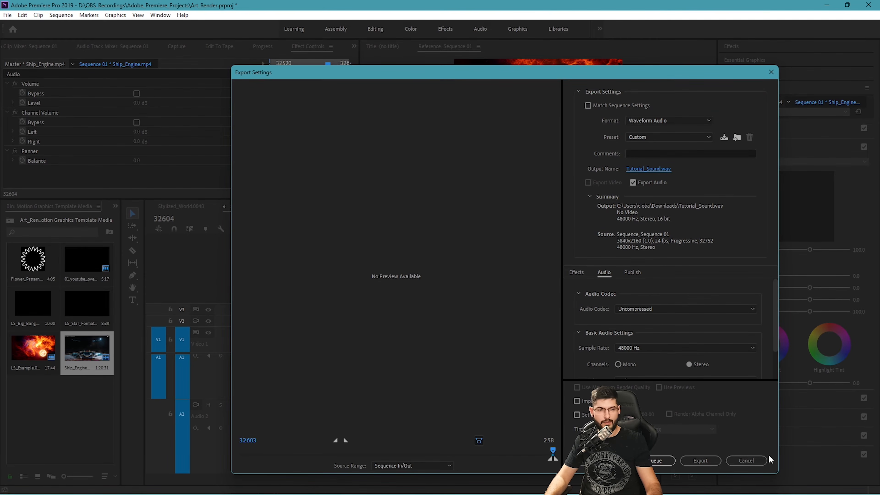
Export the marked range as Tutorial_Sound.wav and switch to the VehicleExampleMap level in Unreal Engine
click(689, 458)
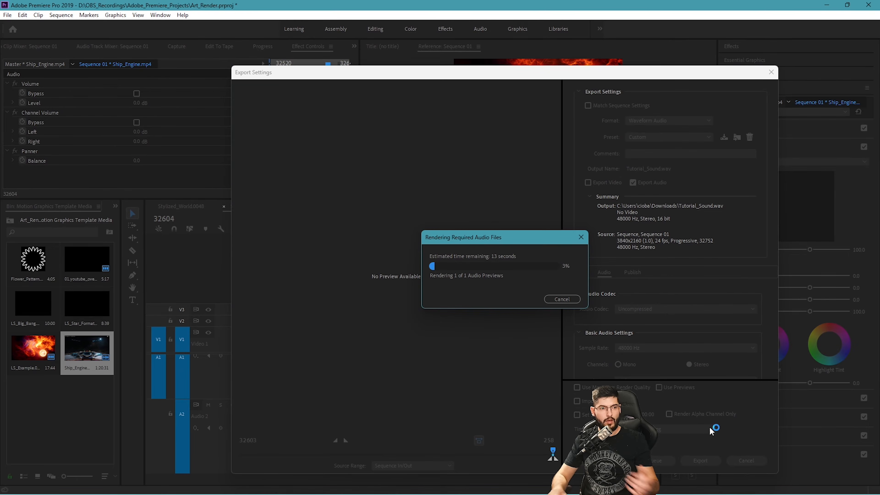
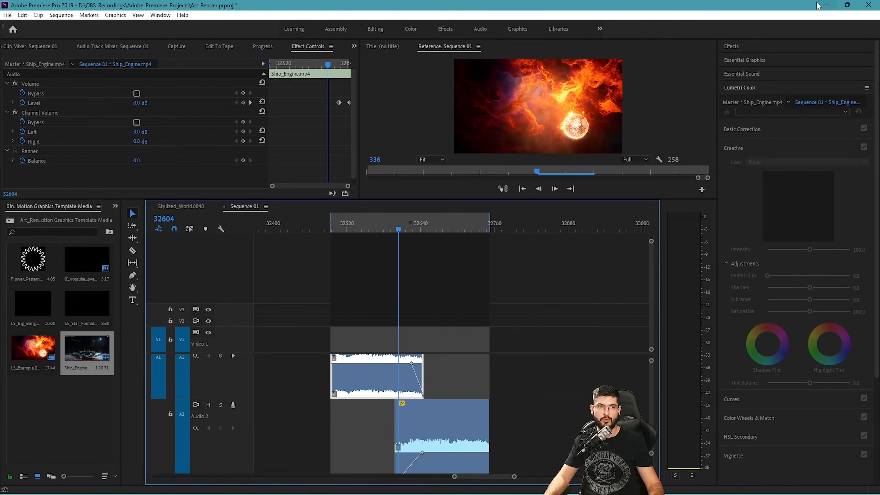
click(827, 6)
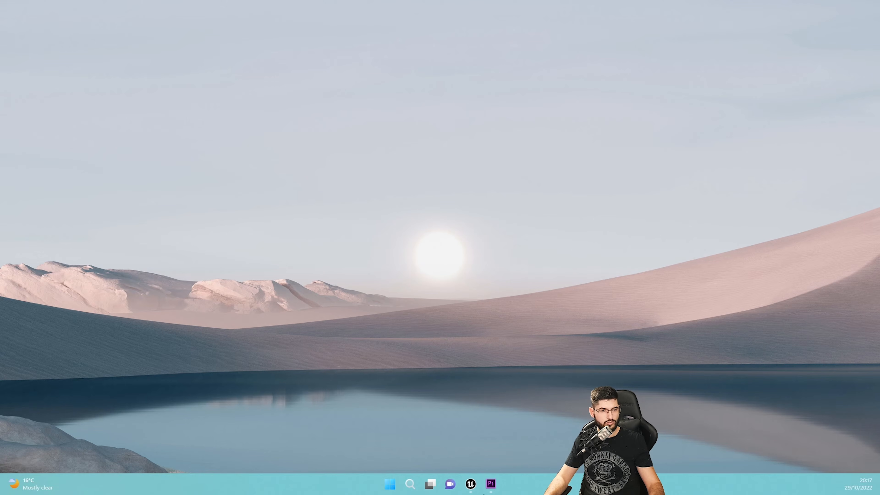
click(470, 484)
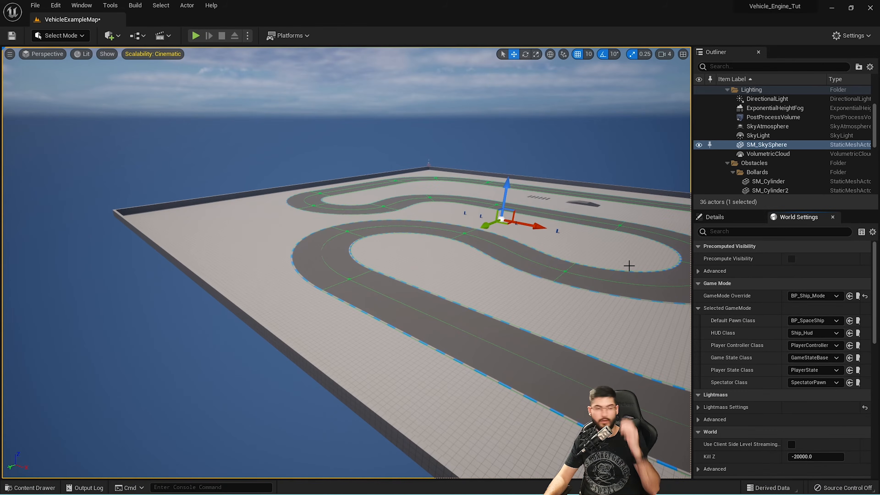
right_drag(458, 182, 426, 161)
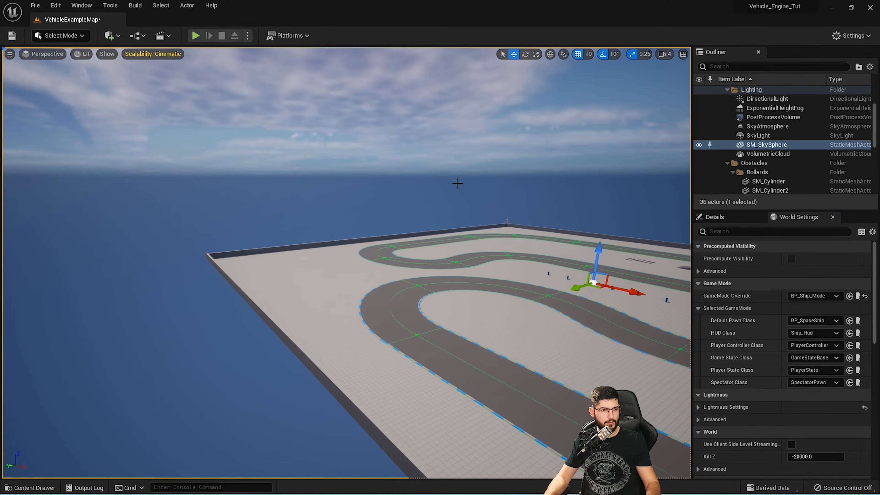
Import the Tutorial_Sound audio file from the Downloads folder into the Ship_Sounds content folder
key(ctrl+space)
right_click(474, 402)
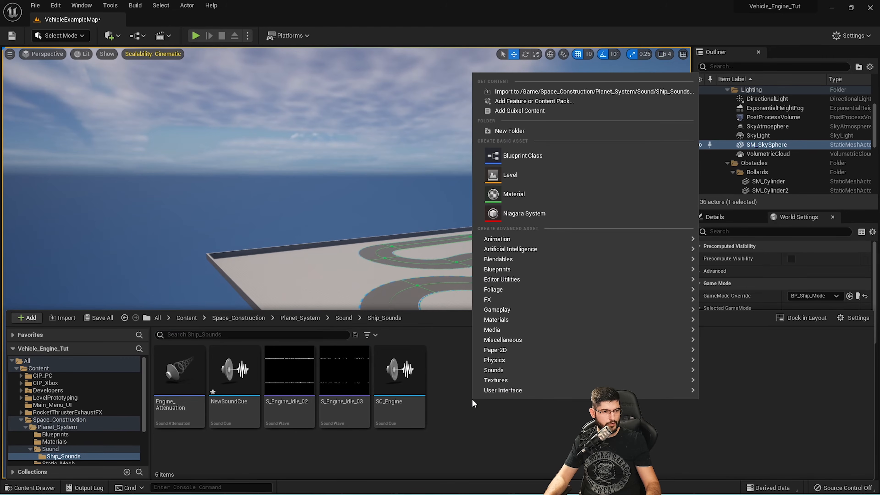
click(507, 92)
scroll(41, 92, up, 6)
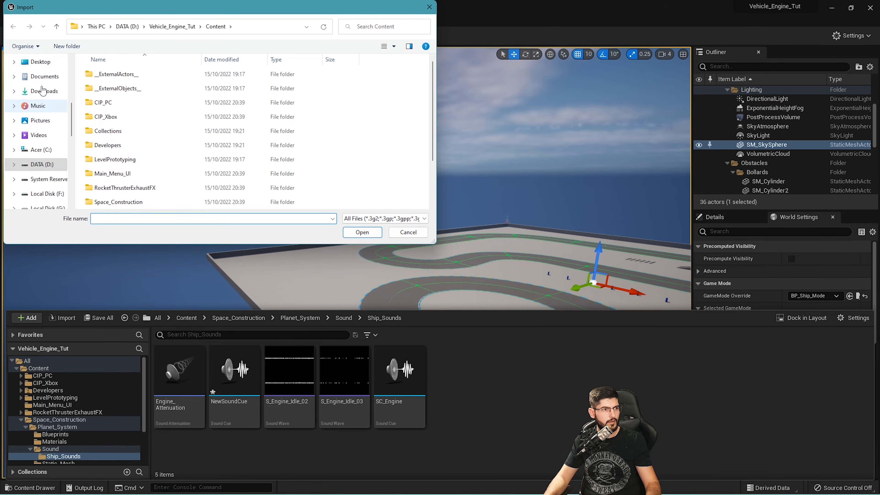
click(37, 84)
click(38, 95)
double_click(104, 83)
click(466, 377)
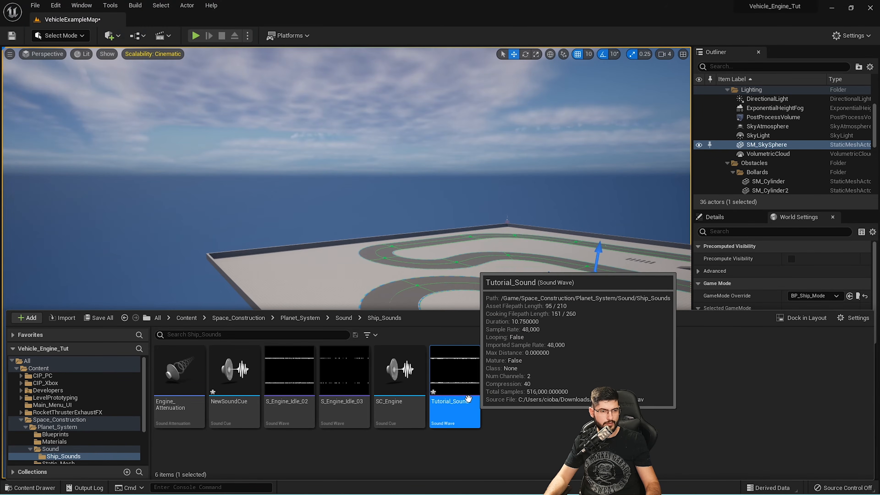
Set the Tutorial_Sound wave's volume to 4.0, enable Looping and save the asset
click(453, 371)
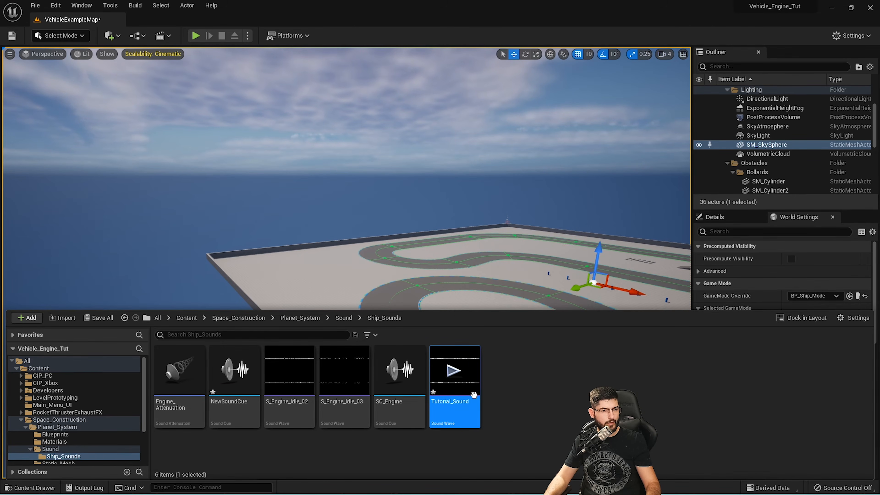
double_click(456, 381)
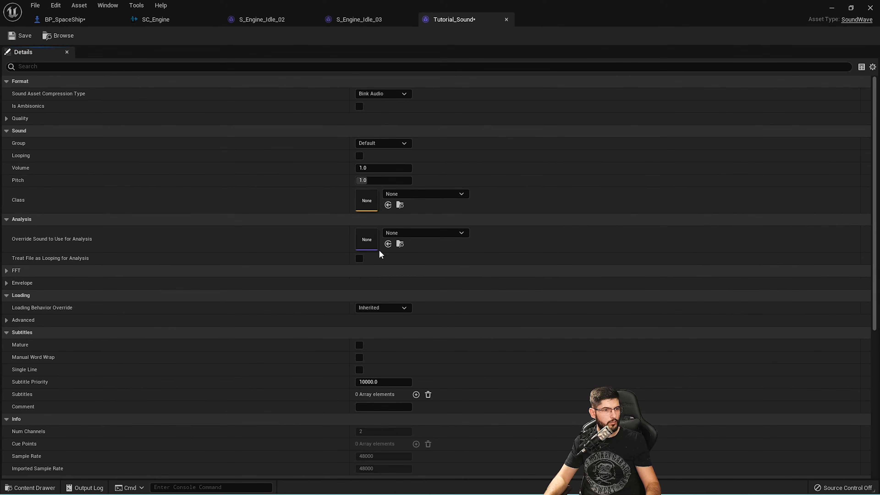
click(377, 169)
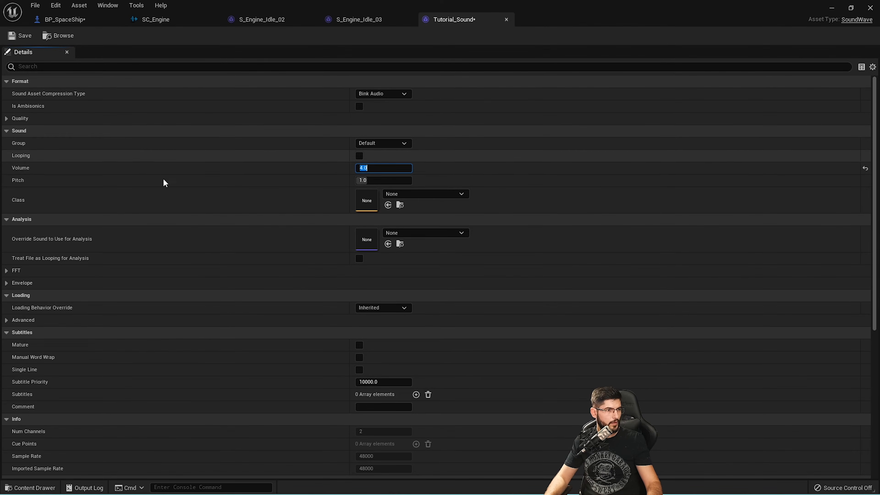
click(359, 156)
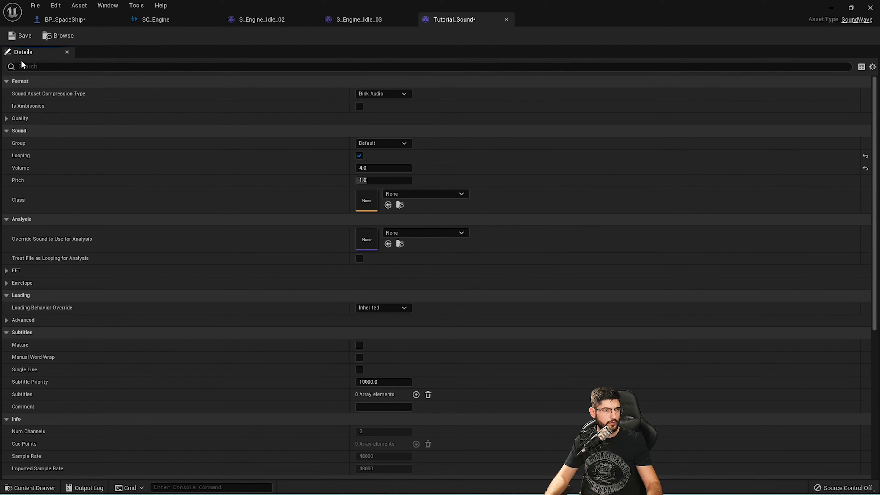
click(27, 39)
Preview Tutorial_Sound from the Ship_Sounds folder to hear how it loops, and stop the playback
key(ctrl+space)
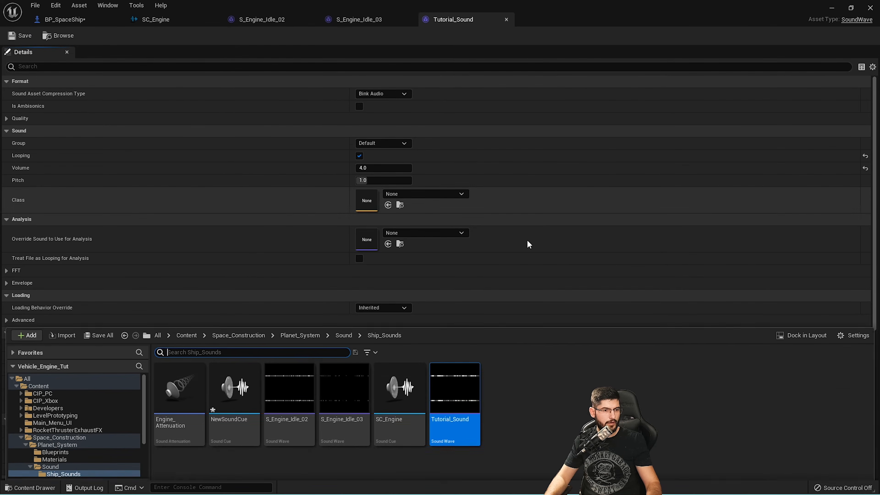
click(459, 380)
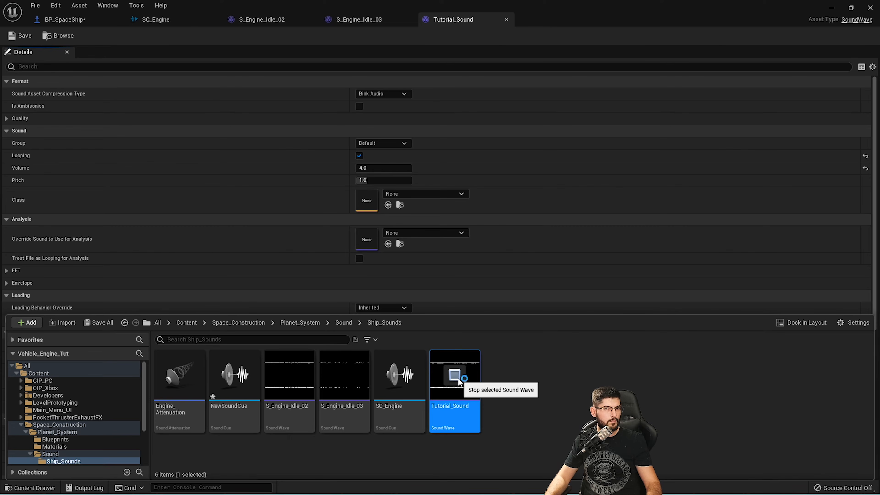
click(454, 375)
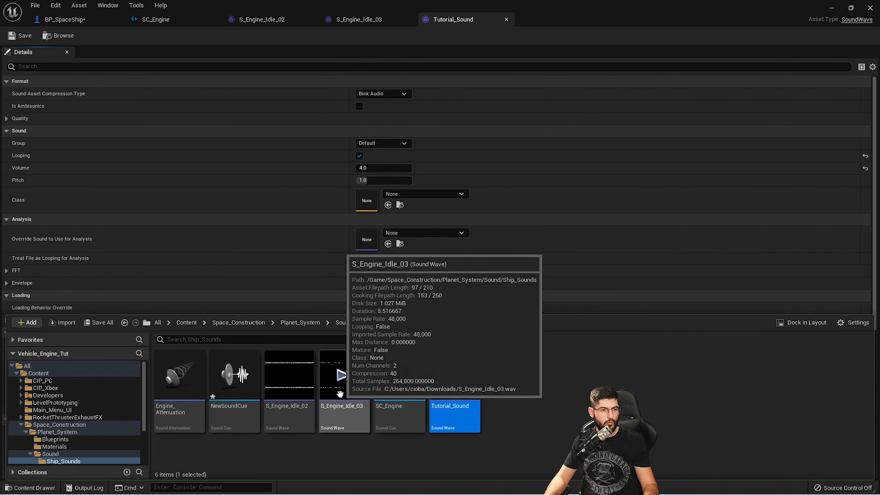
Set Tutorial_Sound's compression type to PCM, as used by S_Engine_Idle_03, and save the asset
double_click(344, 374)
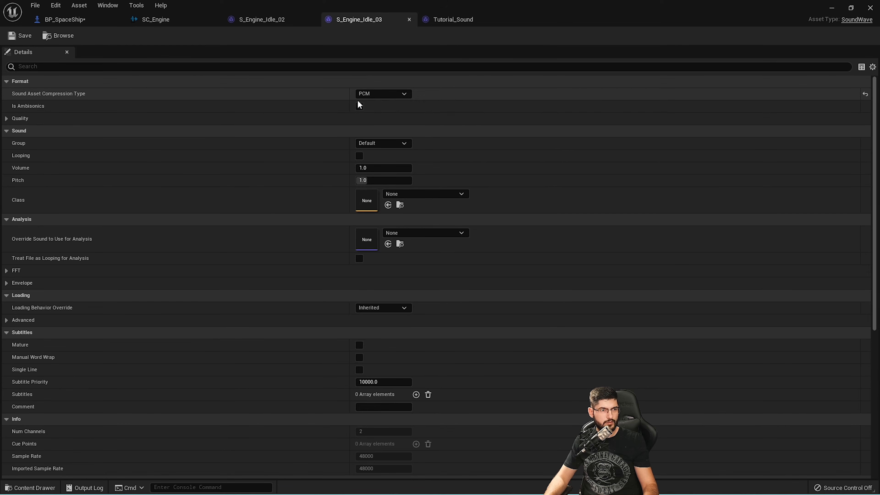
click(436, 24)
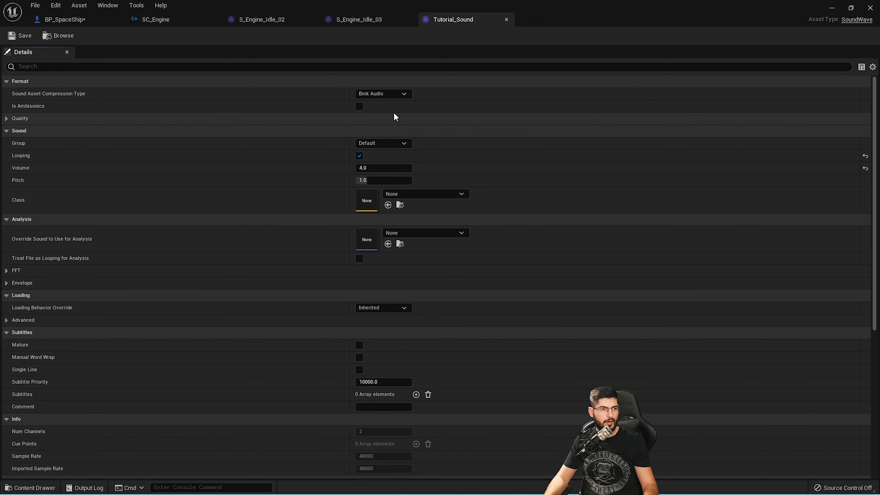
click(392, 92)
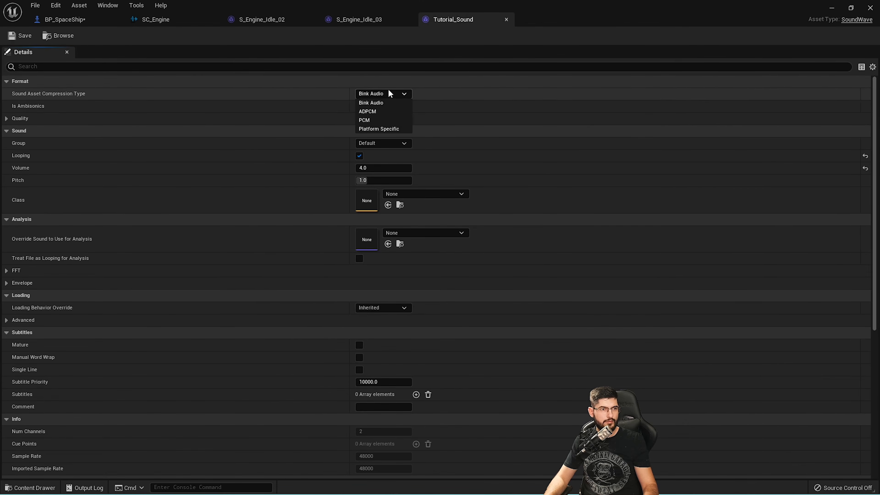
click(376, 120)
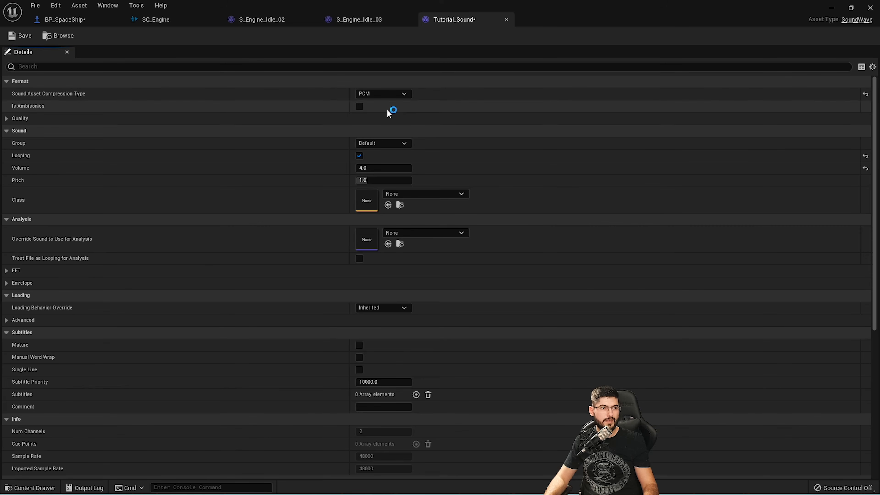
click(24, 35)
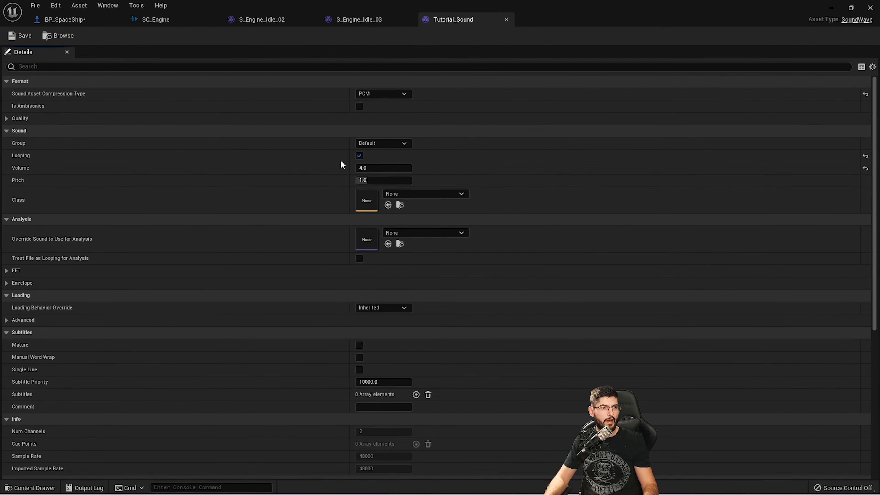
Play Tutorial_Sound again to check its loop with PCM compression, and stop it
key(ctrl+space)
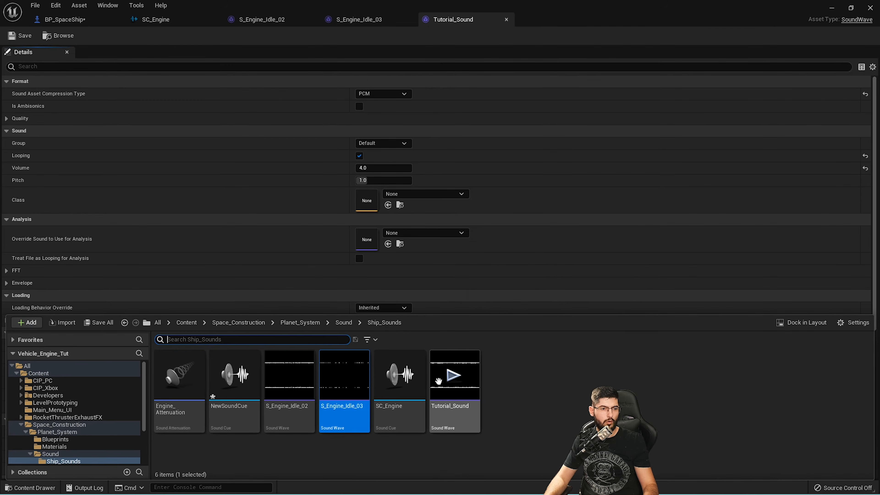
click(451, 380)
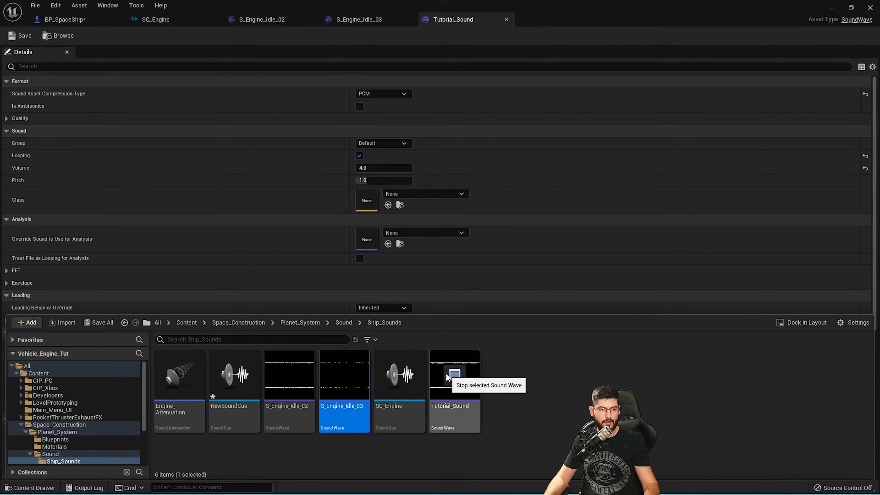
click(448, 377)
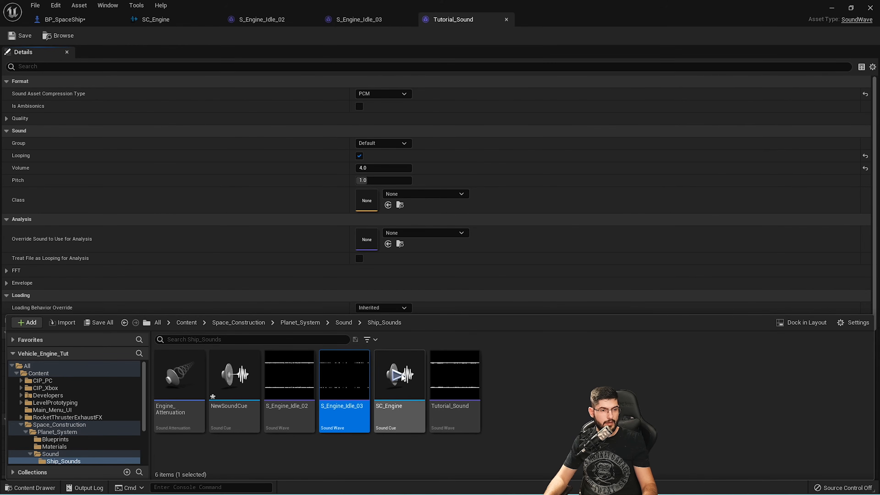
Add a wave player for Tutorial_Sound to the SC_Engine sound cue graph, between the two S_Engine_Idle players
mouse_move(398, 383)
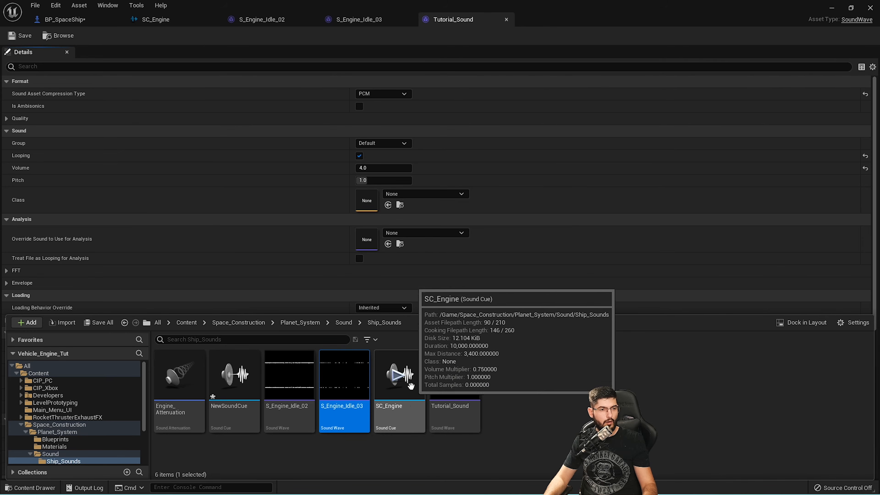
click(198, 27)
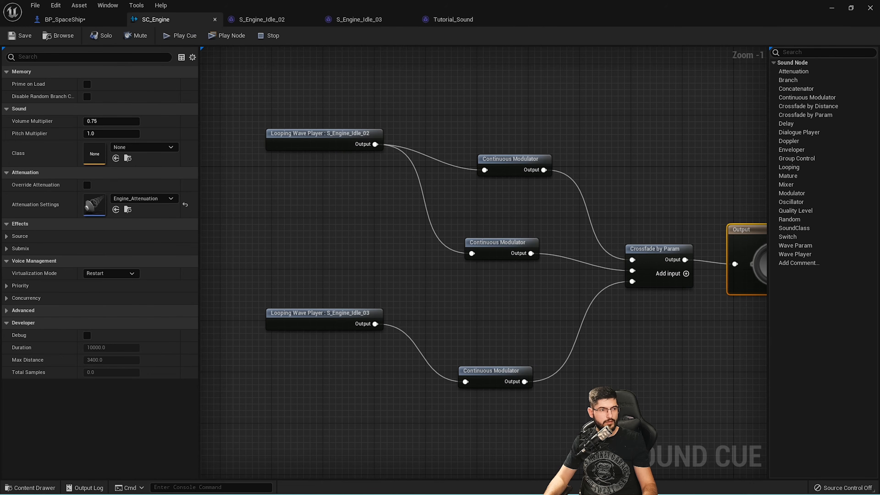
scroll(347, 256, down, 1)
scroll(289, 191, up, 1)
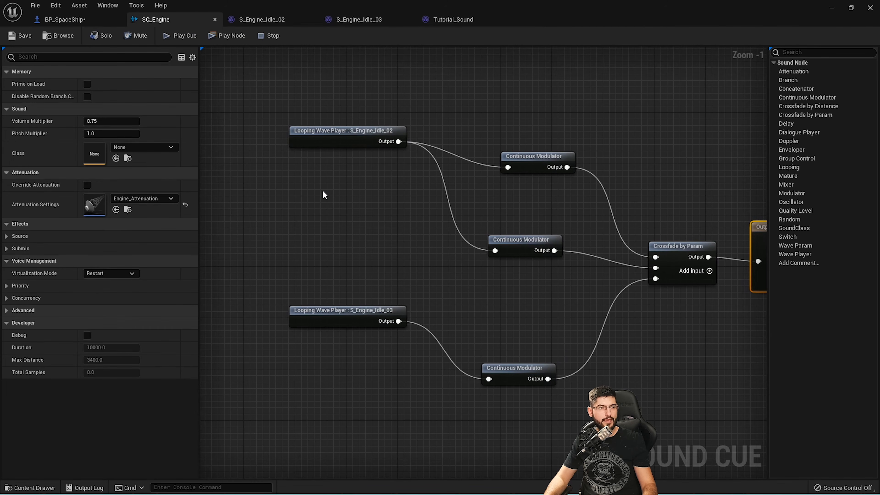
click(343, 145)
click(343, 226)
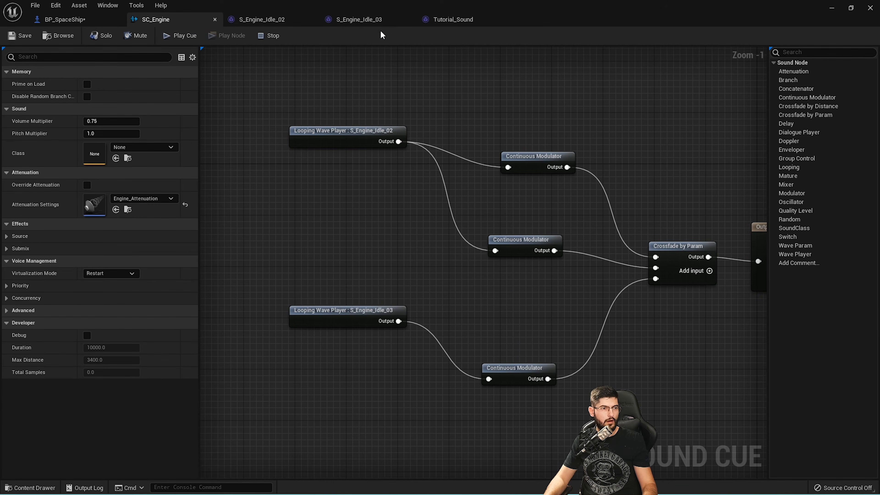
key(ctrl+space)
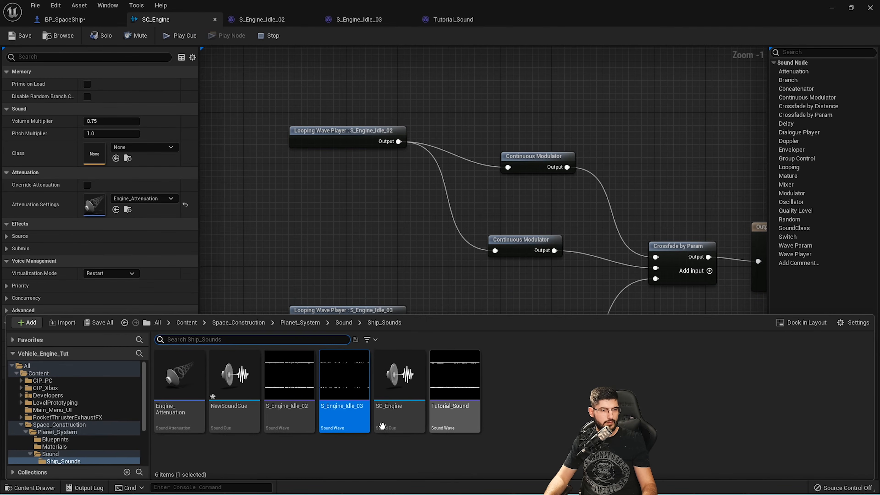
drag(453, 374, 335, 220)
right_drag(444, 291, 385, 279)
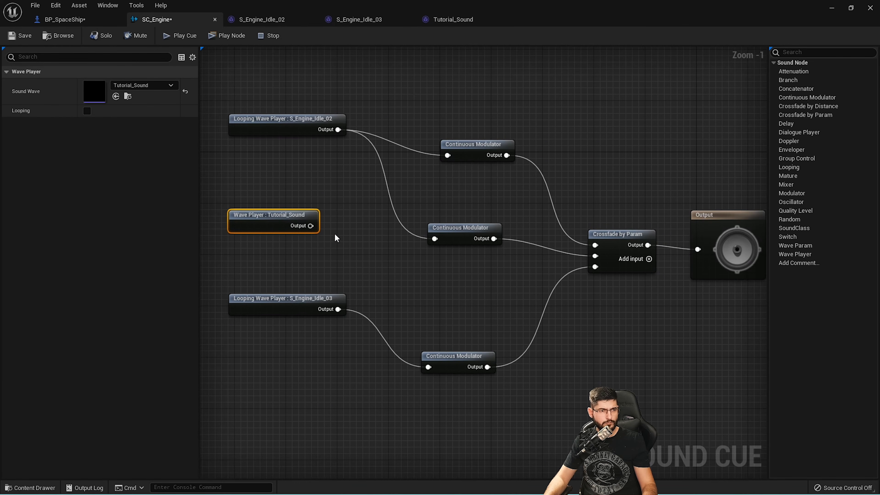
Connect the Tutorial_Sound player to the middle Continuous Modulator in SC_Engine, enable its Looping option and save the cue
drag(298, 225, 436, 237)
right_drag(358, 260, 422, 258)
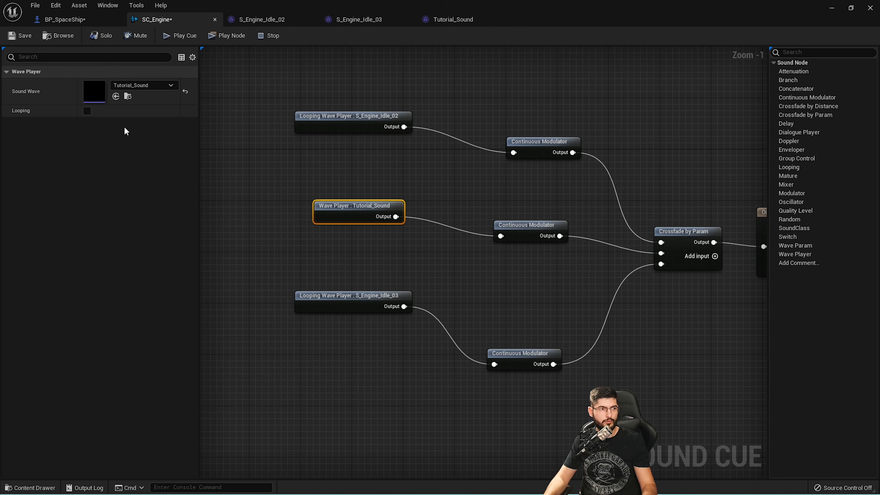
click(90, 111)
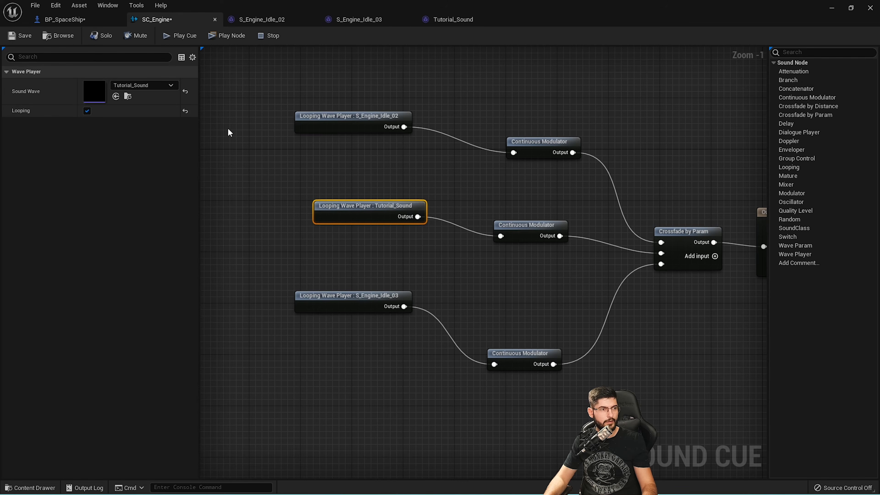
click(28, 36)
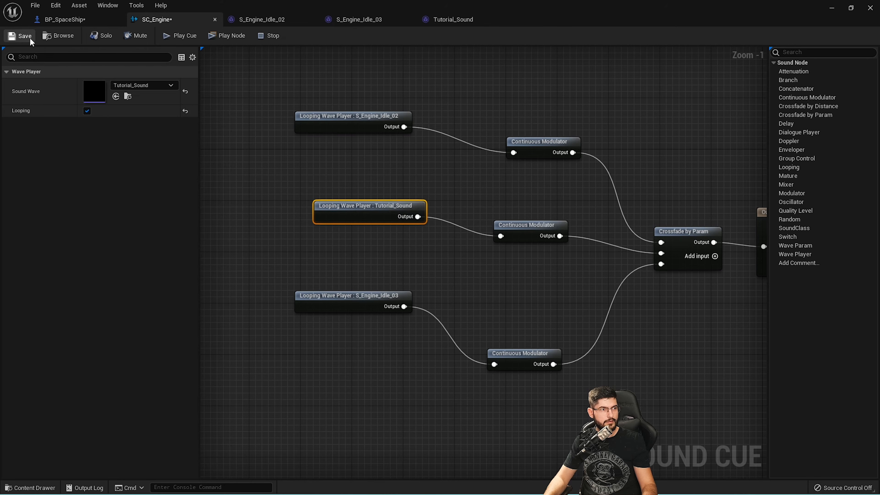
Check the RPM Set Float Parameter nodes in BP_SpaceShip's Event Graph and return to the VehicleExampleMap level
click(85, 21)
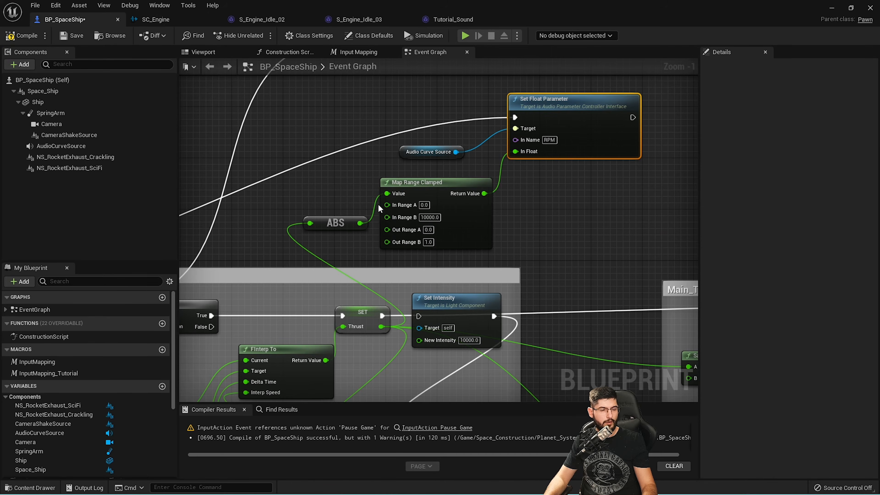
drag(313, 2, 879, 93)
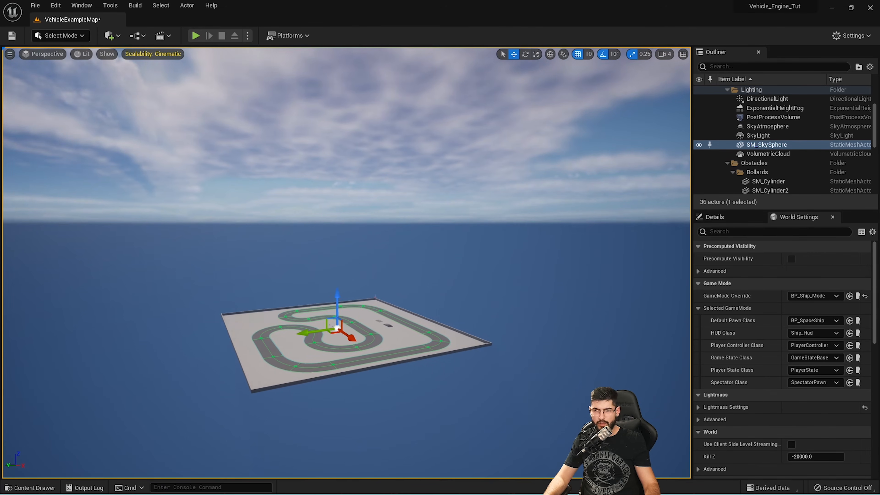
key(a)
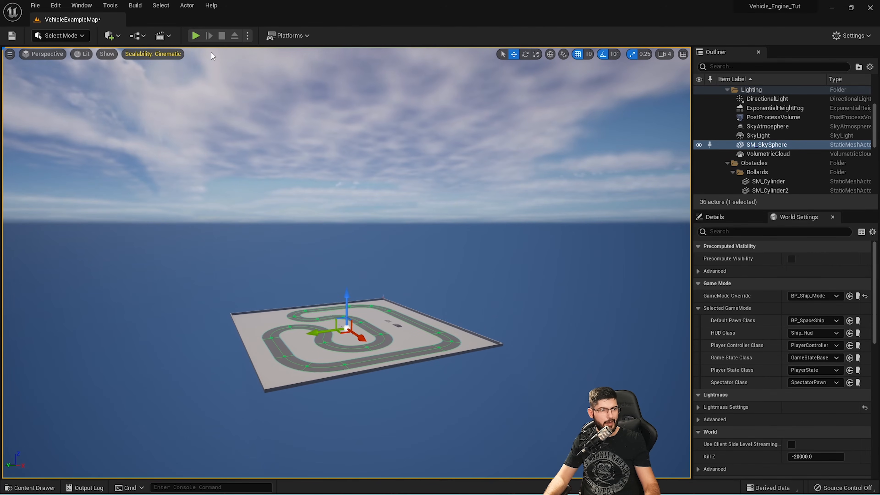
Play the level and fly the spaceship up to maximum power to hear the new engine sound
click(196, 36)
key(w)
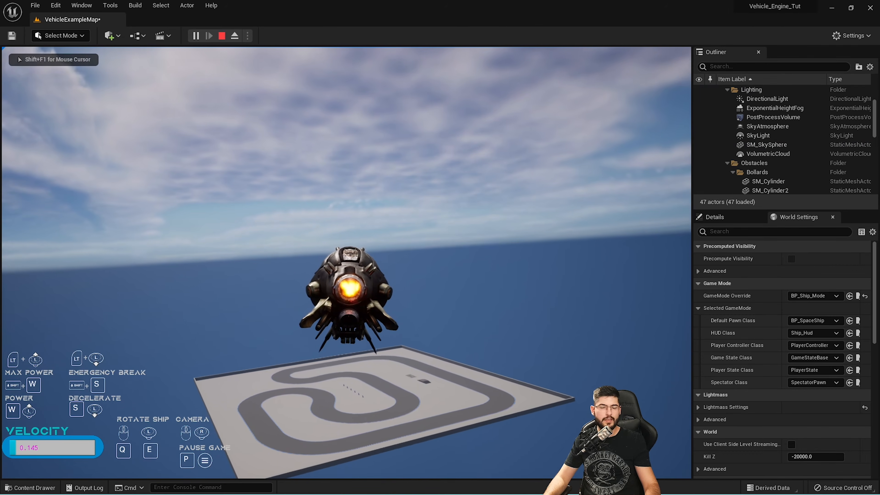
key(shift+w)
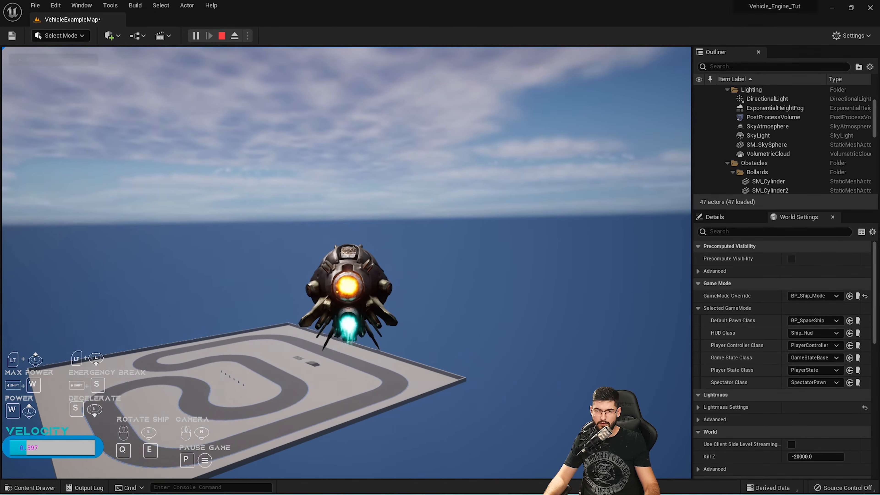
key(shift+w)
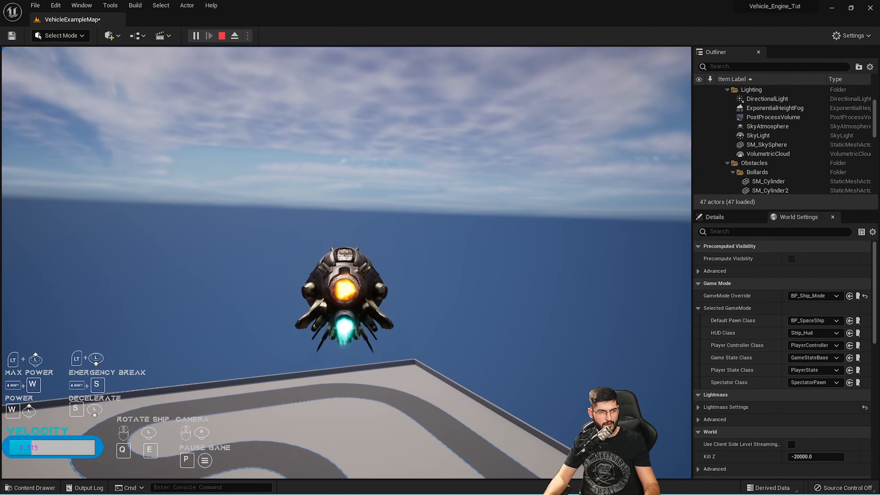
key(shift+w)
key(shift+w)
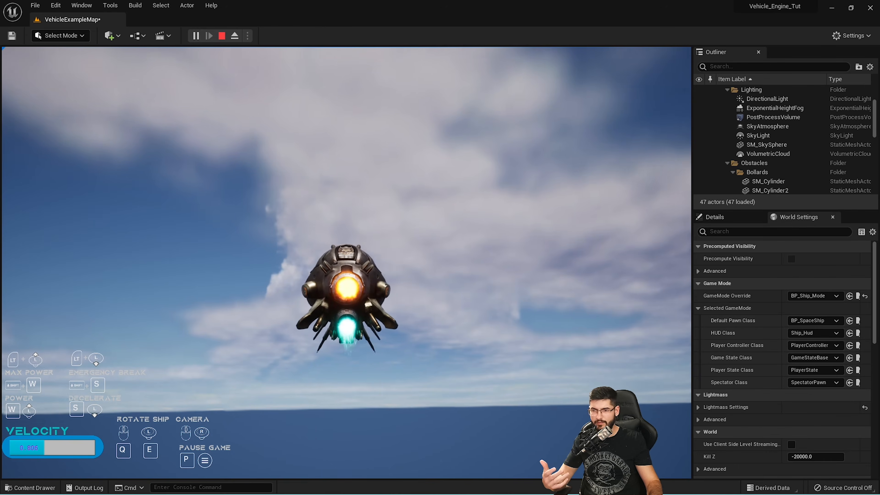
key(q)
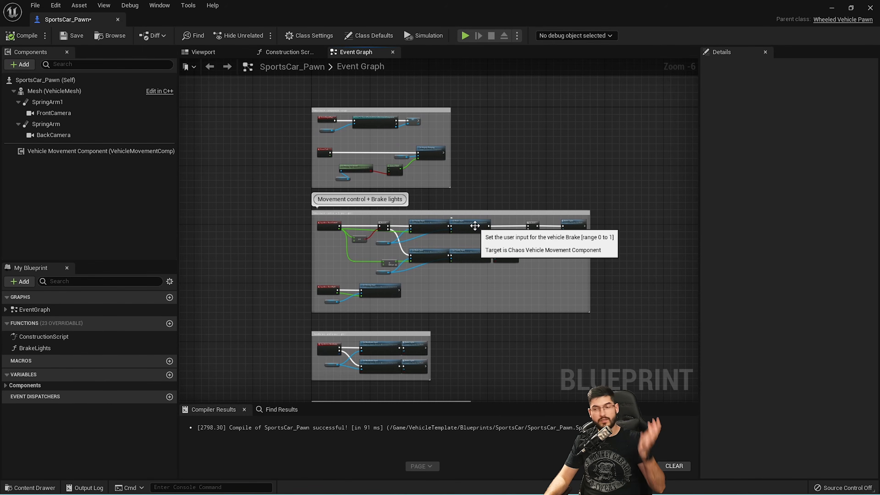
Examine the SportsCar_Pawn Event Graph, from the handbrake and movement control groups to the Event Tick chain under Movement component setup
right_drag(311, 117, 349, 117)
scroll(511, 336, up, 5)
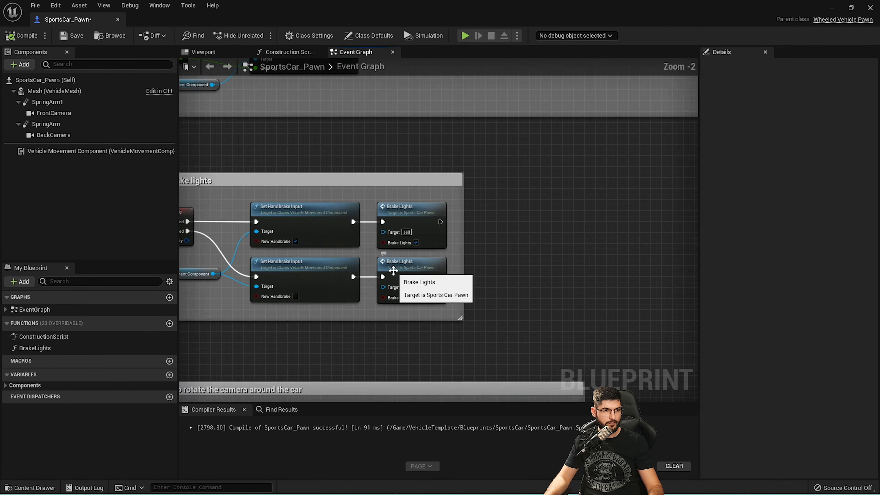
scroll(511, 336, down, 3)
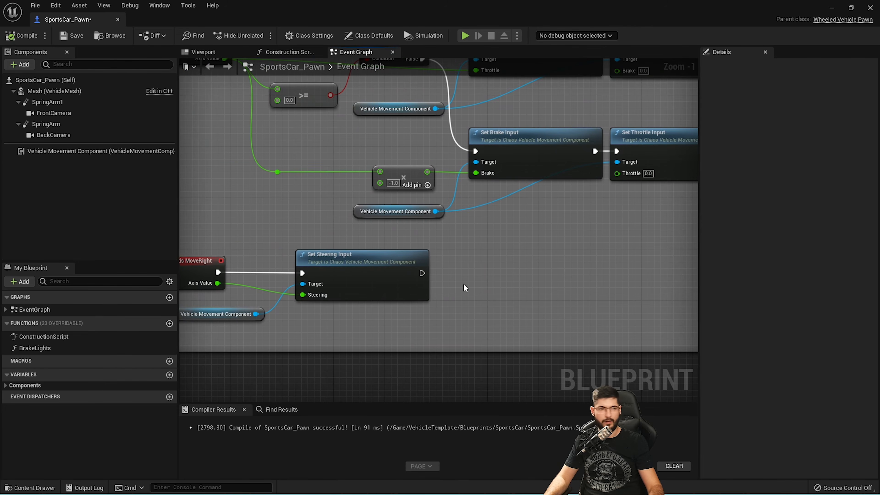
right_drag(355, 140, 325, 194)
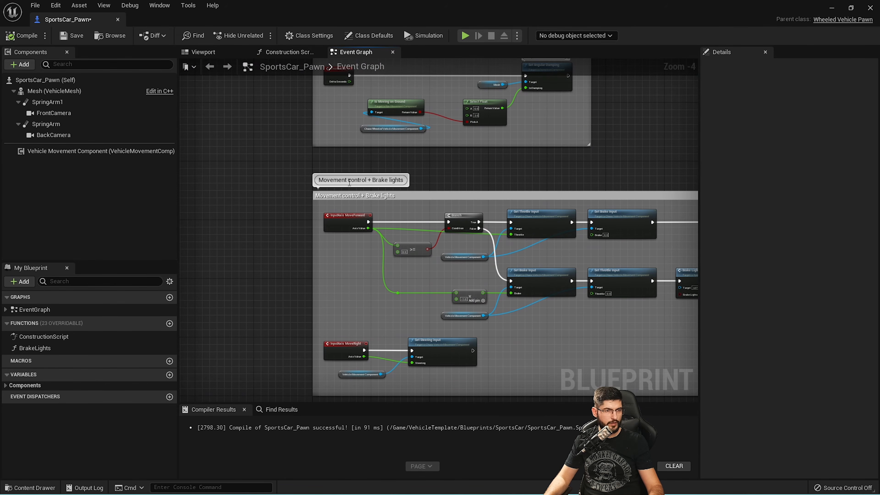
scroll(406, 191, up, 2)
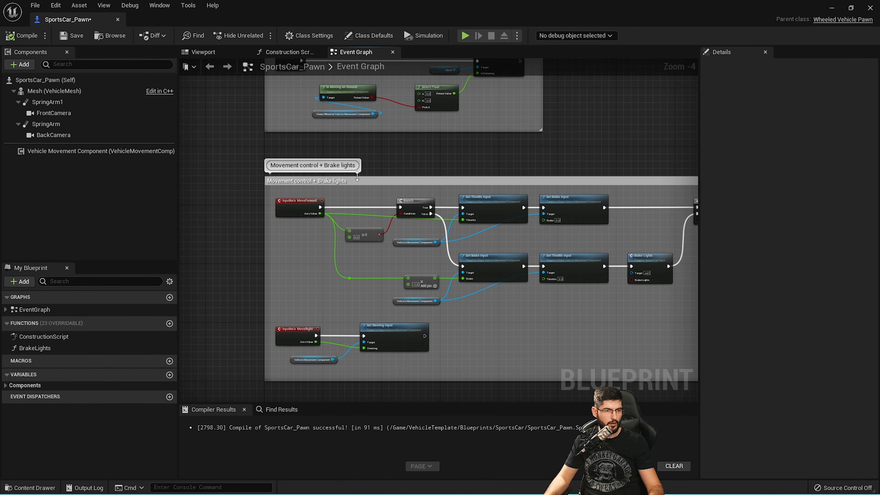
right_drag(394, 252, 432, 261)
scroll(492, 186, down, 2)
right_drag(492, 186, 332, 214)
right_drag(485, 230, 472, 302)
right_drag(299, 146, 505, 231)
scroll(446, 208, up, 4)
right_drag(418, 199, 481, 292)
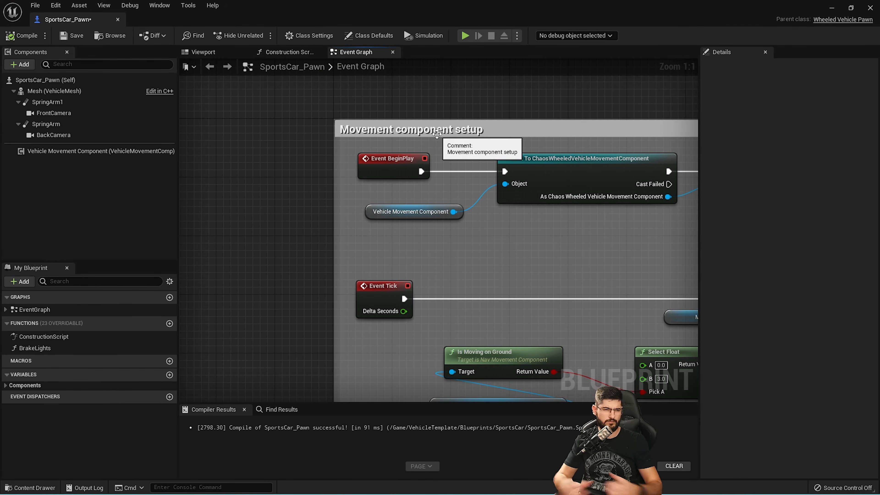
right_drag(361, 301, 244, 196)
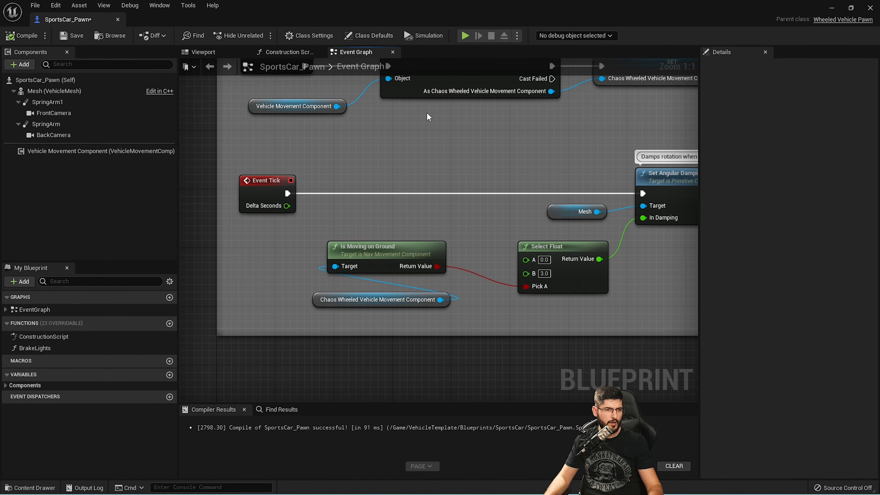
click(279, 181)
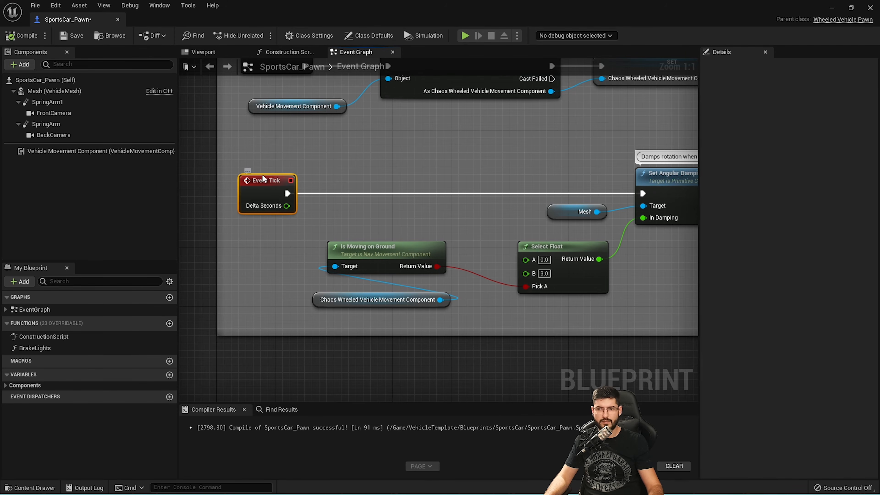
right_drag(364, 147, 326, 118)
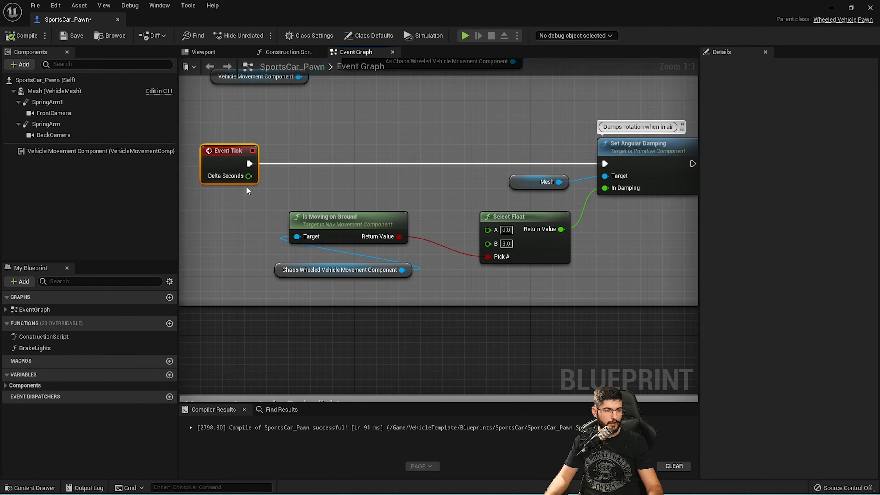
right_drag(422, 271, 357, 186)
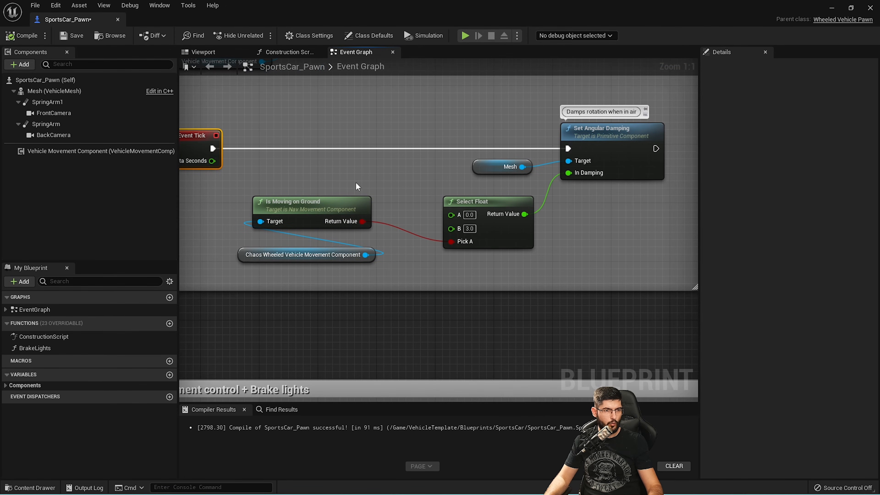
right_drag(253, 277, 286, 274)
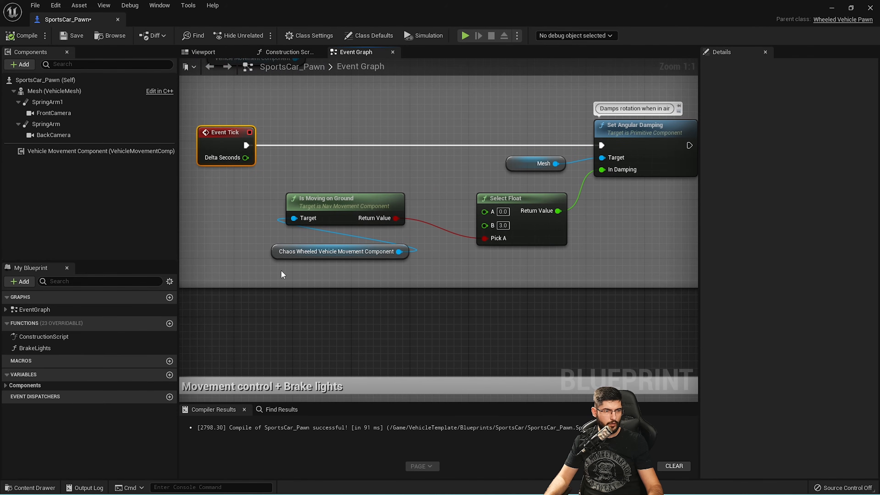
Add a Get Forward Speed node from the Chaos Wheeled Vehicle Movement Component and place it below Select Float
drag(416, 238, 415, 239)
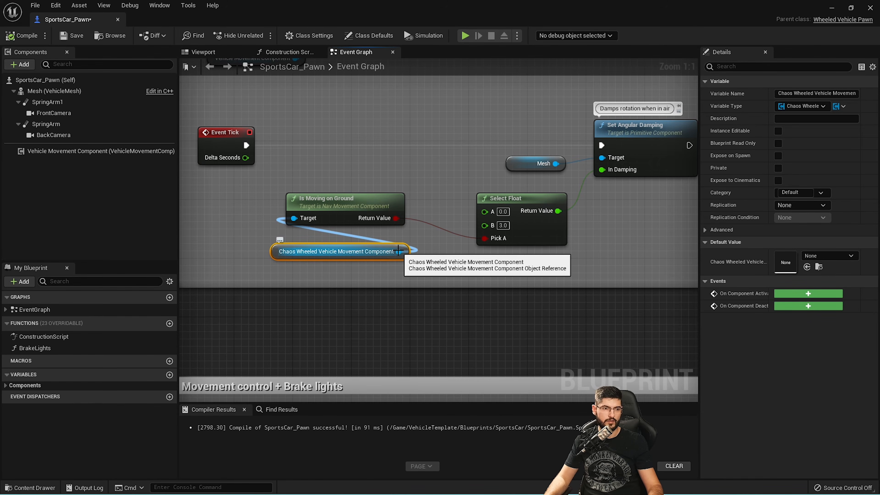
right_drag(436, 289, 374, 264)
drag(341, 236, 435, 263)
text(get for)
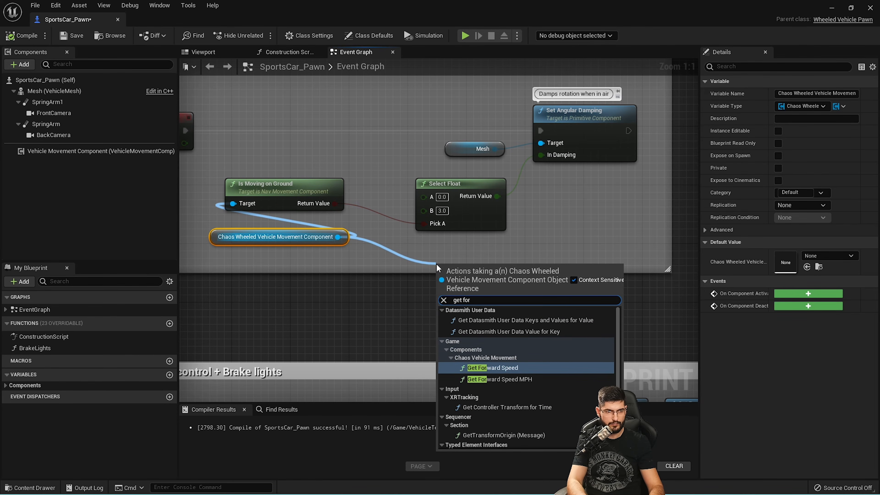
key(Return)
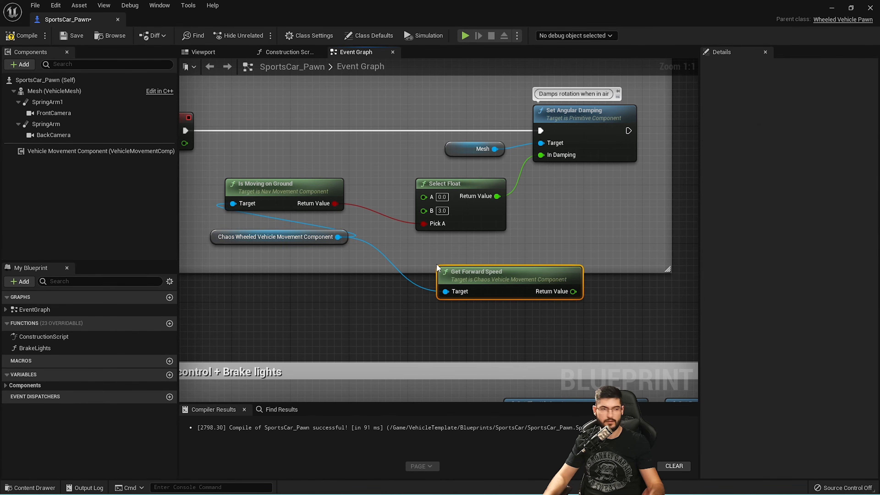
drag(524, 280, 488, 268)
Feed the Get Forward Speed return value into a new Absolute (Float) node
right_drag(442, 274, 377, 282)
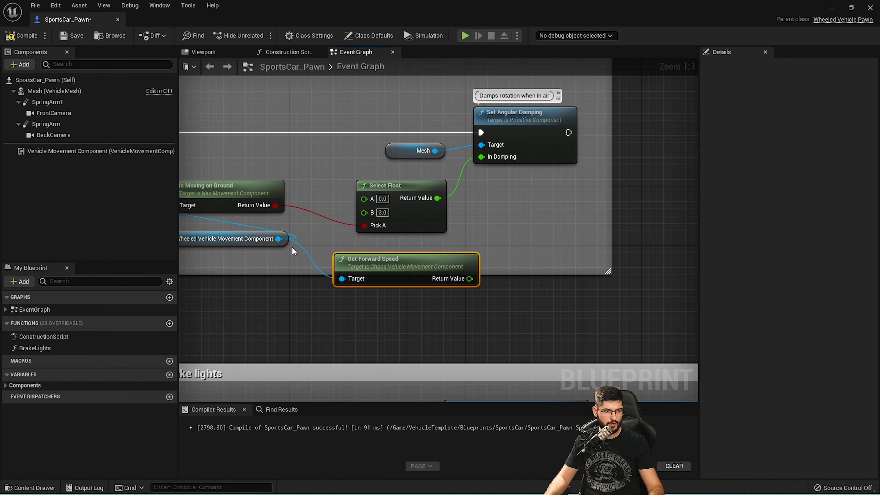
click(216, 235)
right_drag(226, 227, 265, 228)
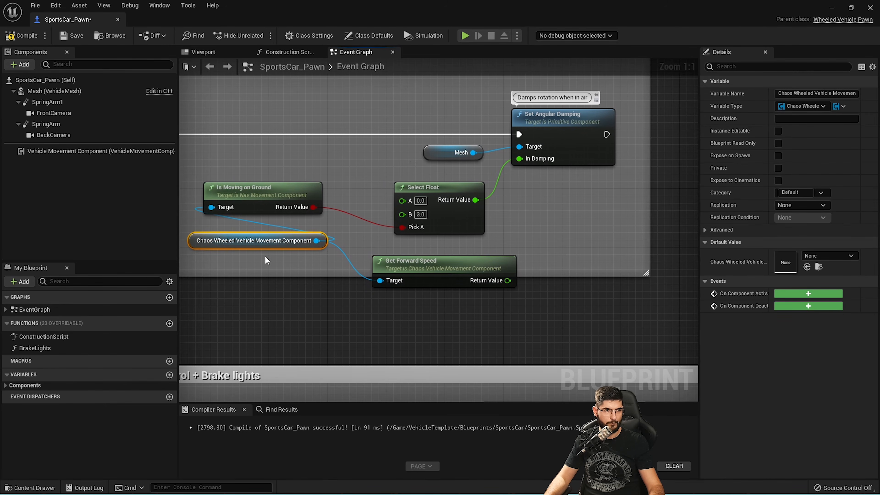
right_drag(342, 270, 301, 256)
drag(468, 268, 538, 245)
click(341, 246)
text(ab s)
key(BackSpace)
key(BackSpace)
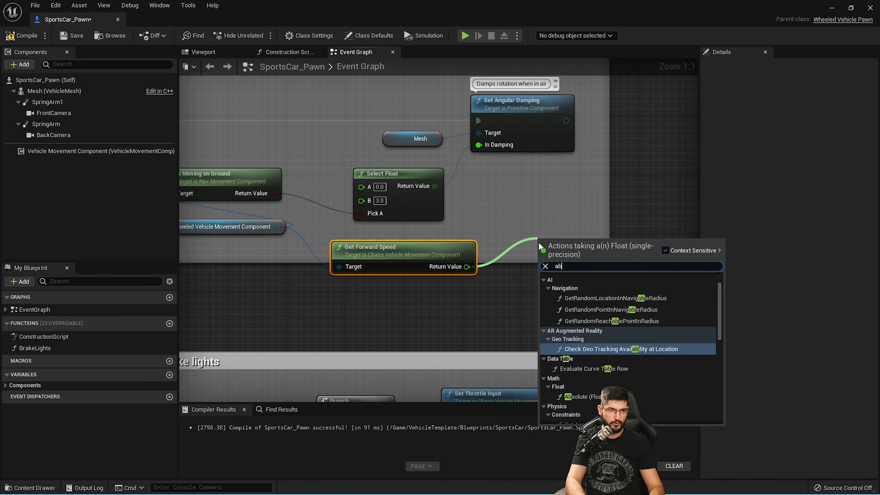
text(s)
key(Return)
right_drag(610, 278, 499, 295)
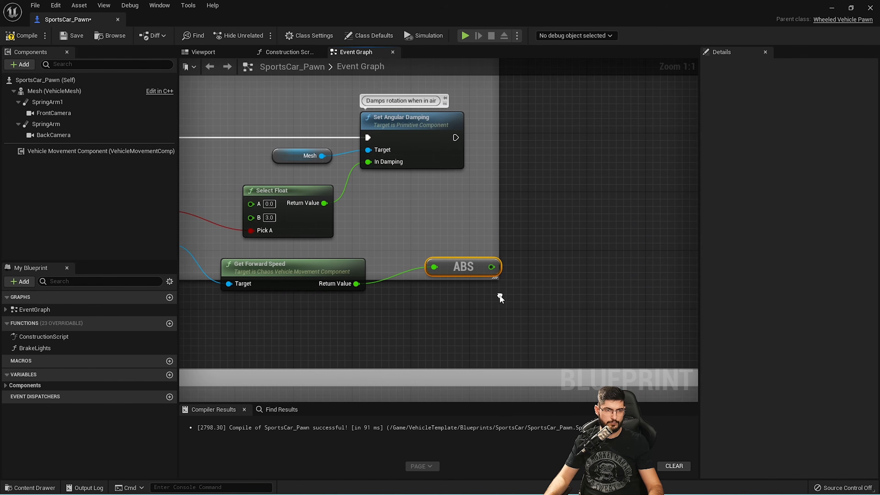
With Context Sensitive off, add the Audio Parameter Controller Interface's Set Float Parameter node from the ABS output and place it beside Set Angular Damping
drag(491, 267, 559, 244)
text(s)
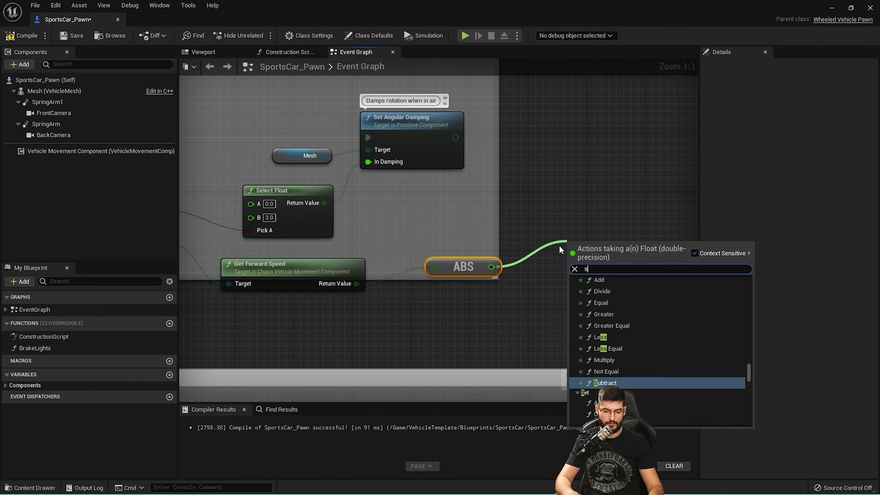
text(et float para)
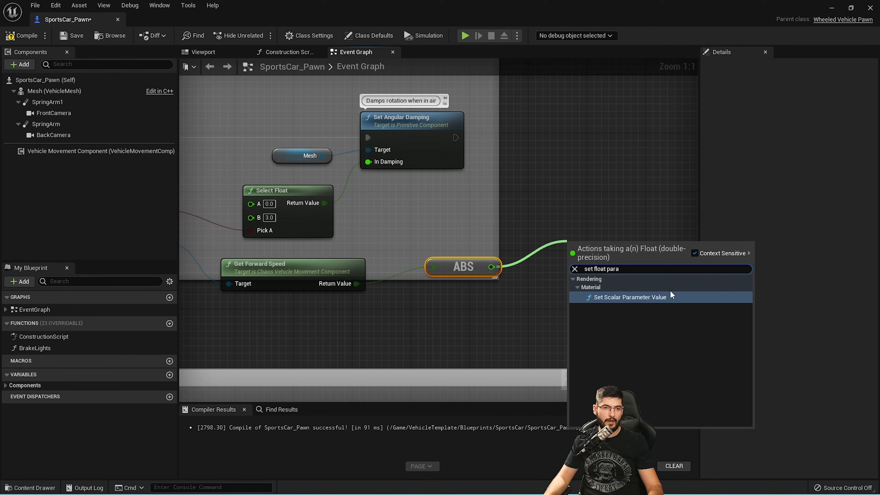
click(695, 253)
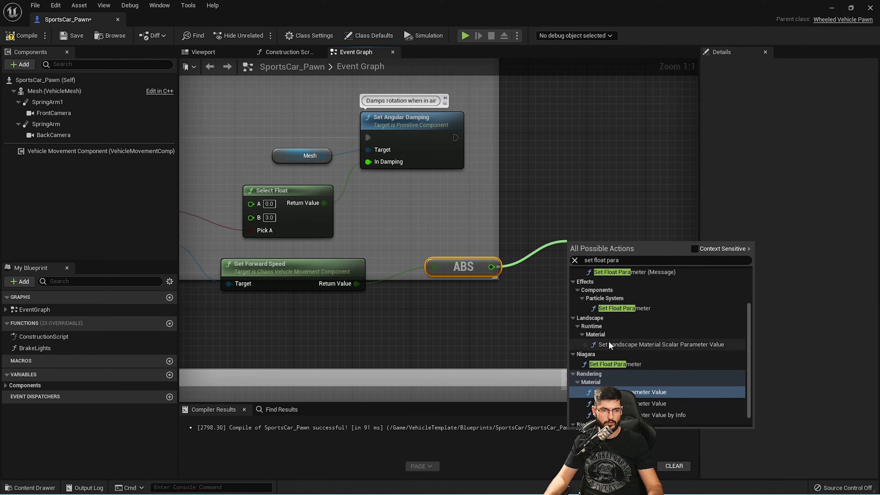
scroll(616, 292, up, 3)
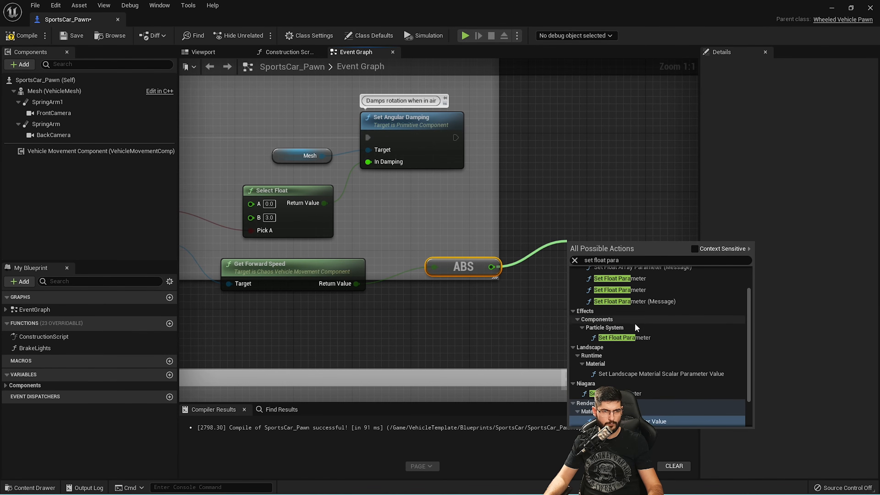
scroll(617, 324, up, 1)
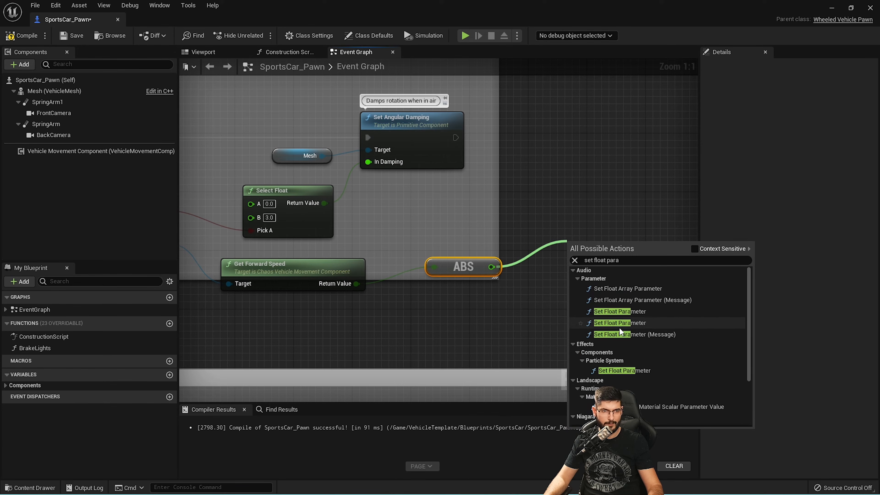
scroll(619, 343, down, 3)
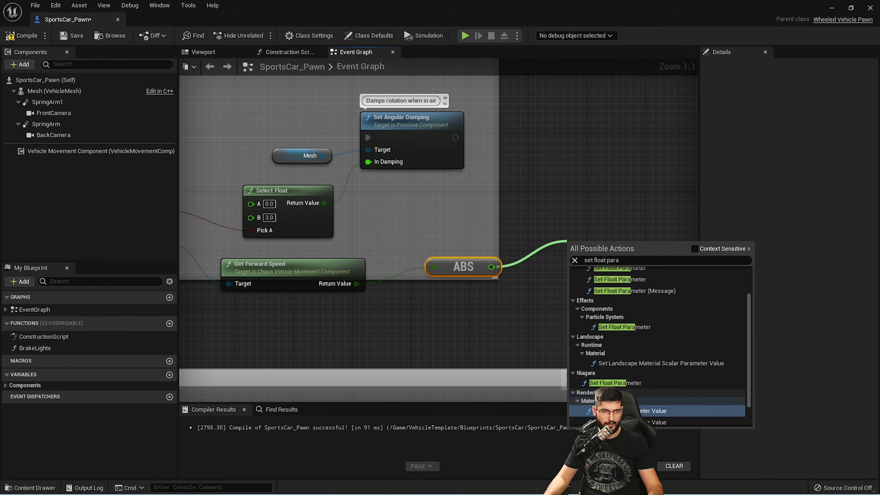
scroll(621, 369, up, 3)
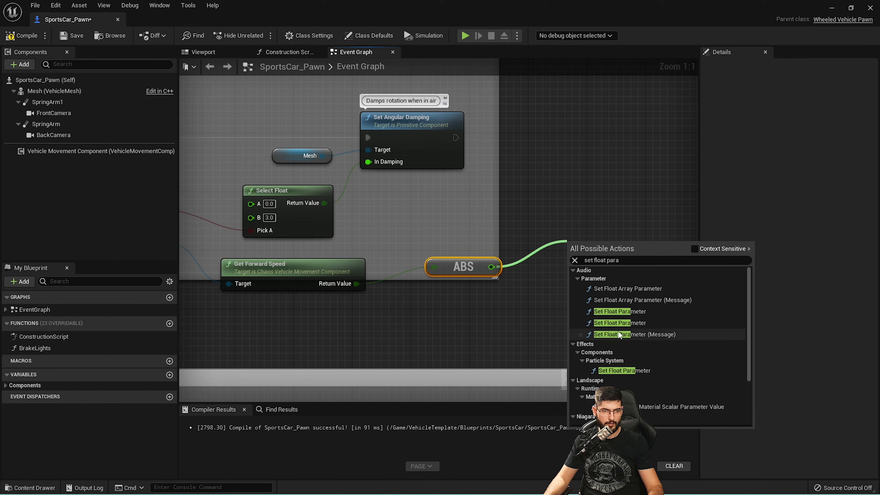
click(619, 322)
right_drag(579, 281, 449, 241)
drag(504, 237, 499, 175)
right_drag(499, 175, 579, 207)
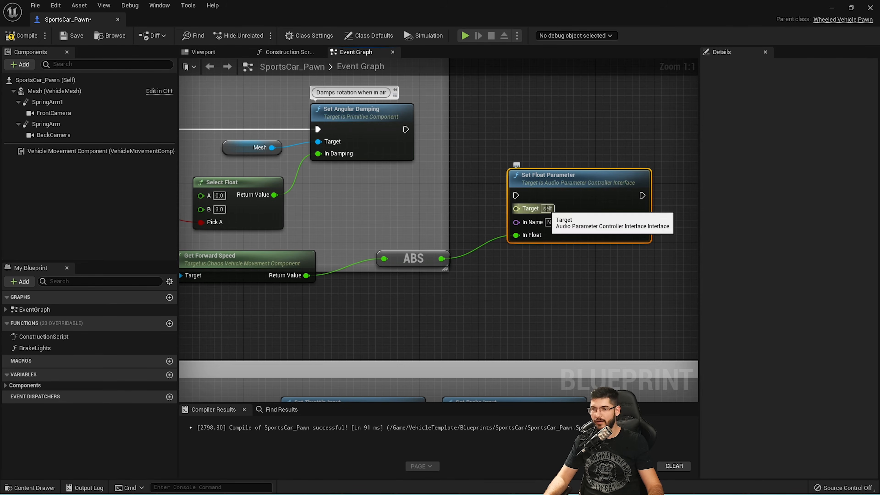
Add an Audio Curve Source component to SportsCar_Pawn, keeping its default name
click(19, 64)
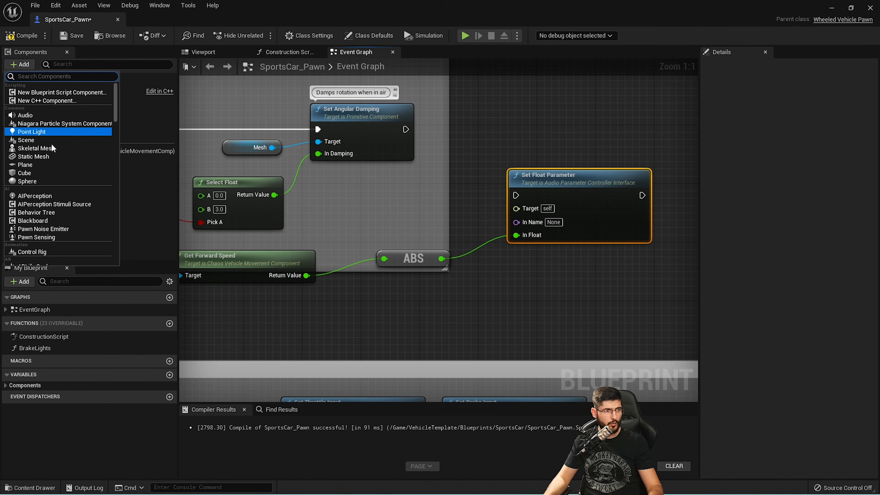
text(audio)
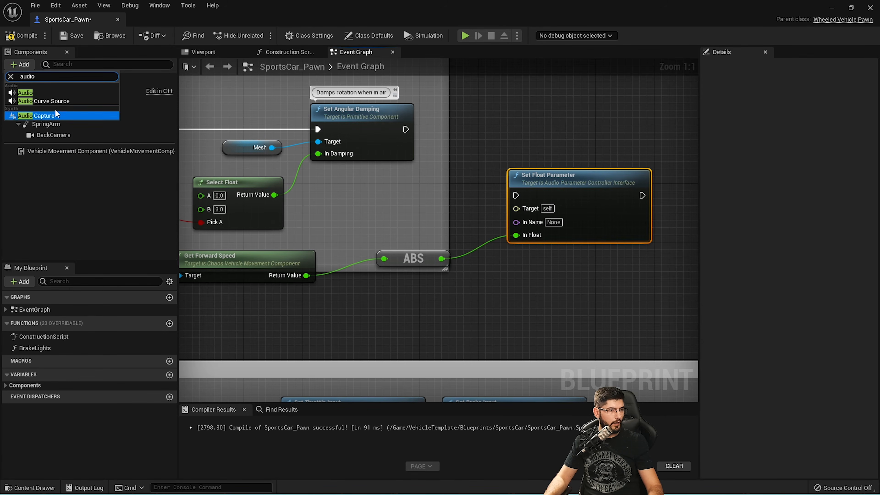
click(53, 100)
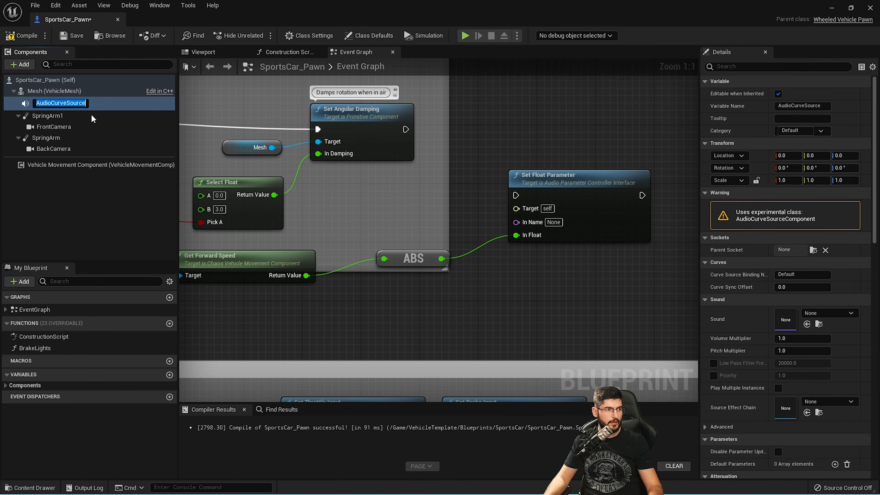
click(79, 196)
Assign the SC_Engine sound cue as the Sound of the AudioCurveSource component
click(43, 103)
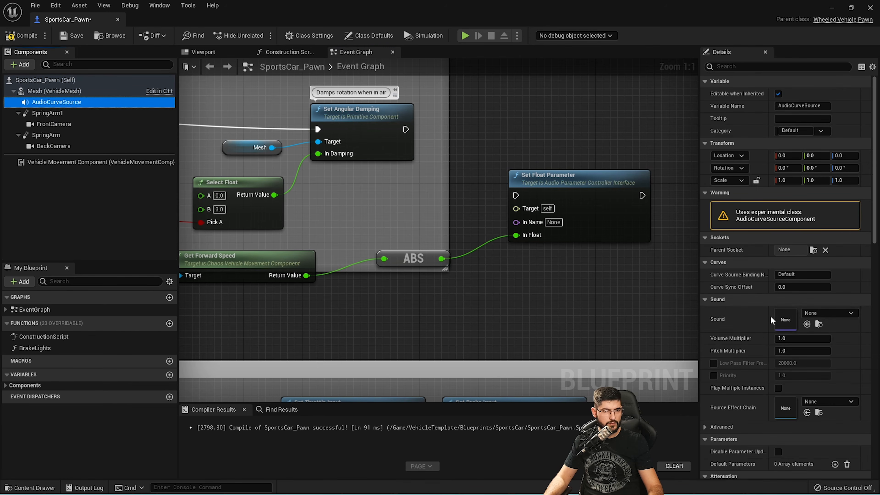
click(821, 312)
text(sc)
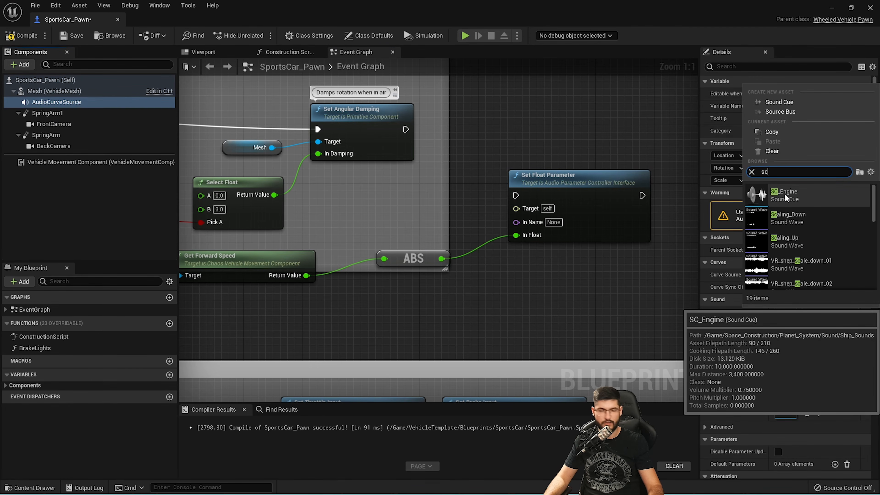
click(784, 193)
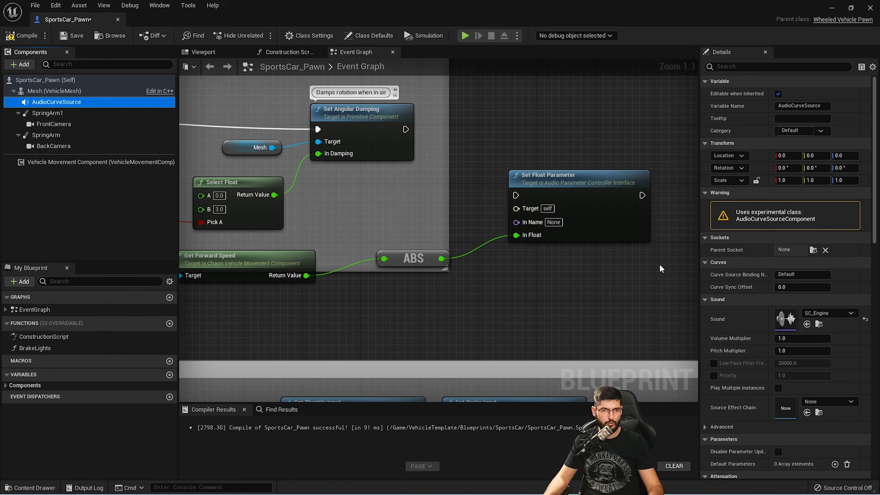
Connect an Audio Curve Source reference to the Target of Set Float Parameter and set In Name to RPM
right_drag(537, 265, 517, 256)
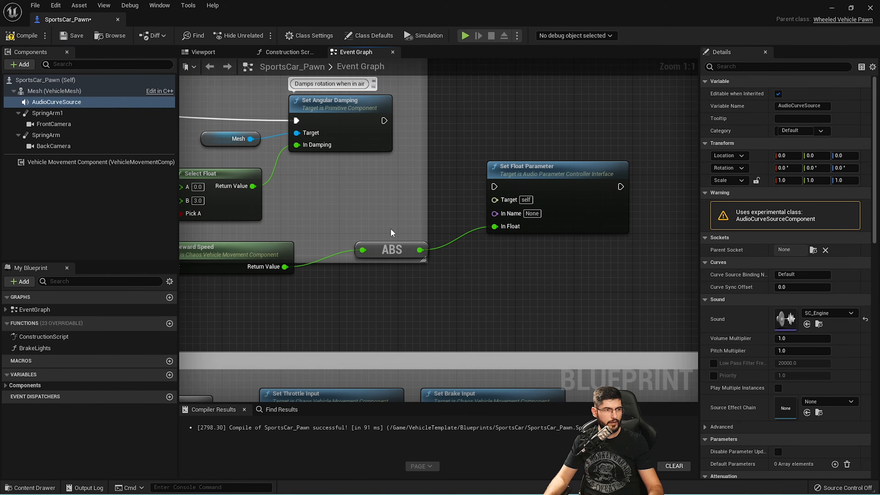
drag(51, 102, 109, 107)
drag(395, 190, 406, 209)
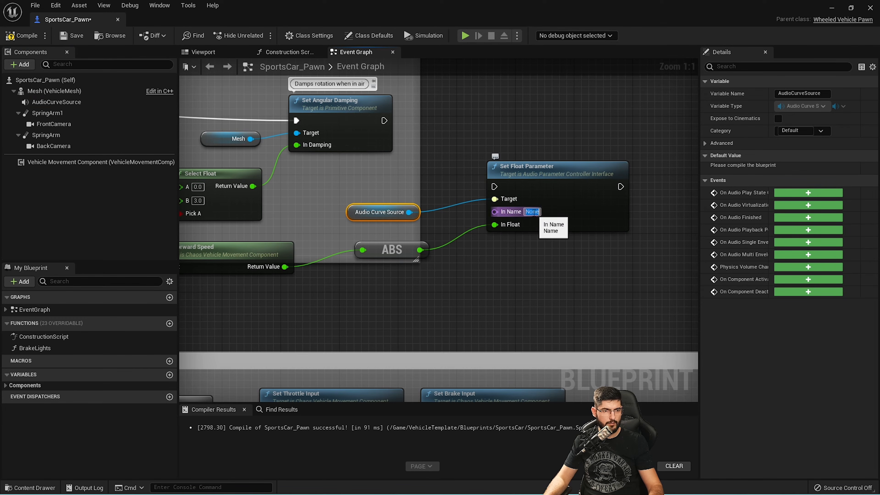
text(RPM)
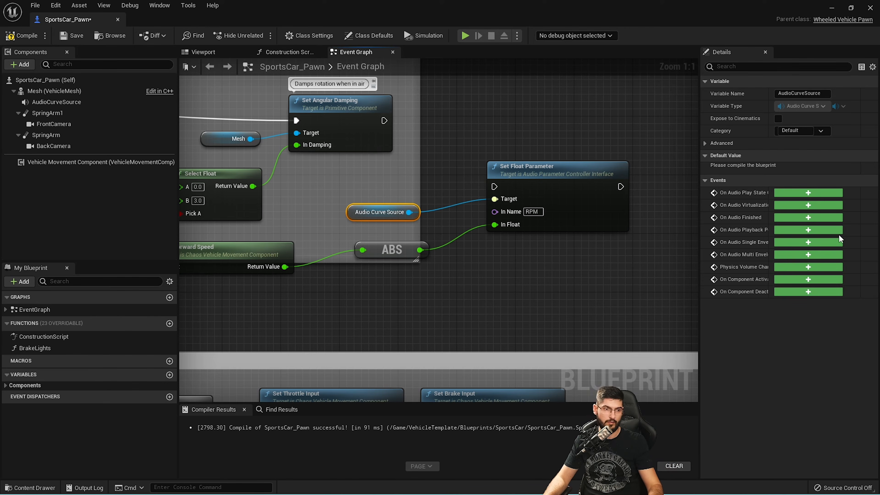
drag(537, 187, 558, 178)
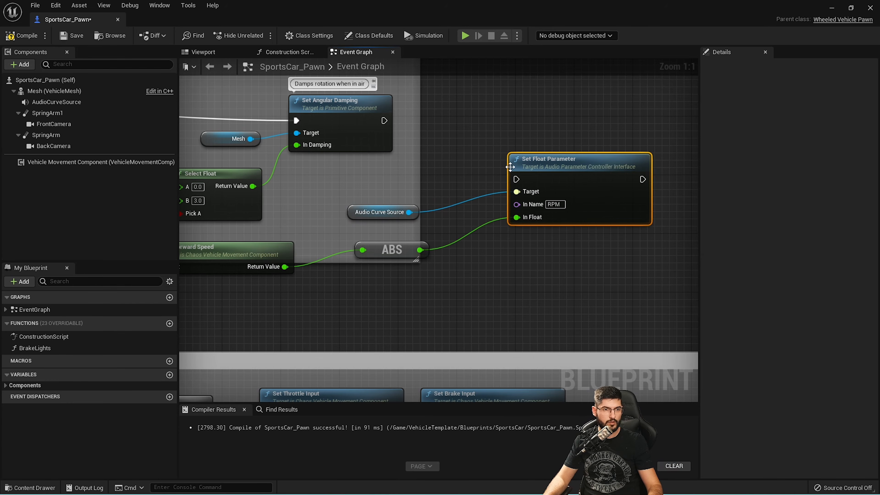
Insert a Sequence node between Event Tick and Set Angular Damping and align it with their execution line
right_drag(455, 177, 572, 188)
right_drag(368, 176, 514, 158)
scroll(427, 166, down, 1)
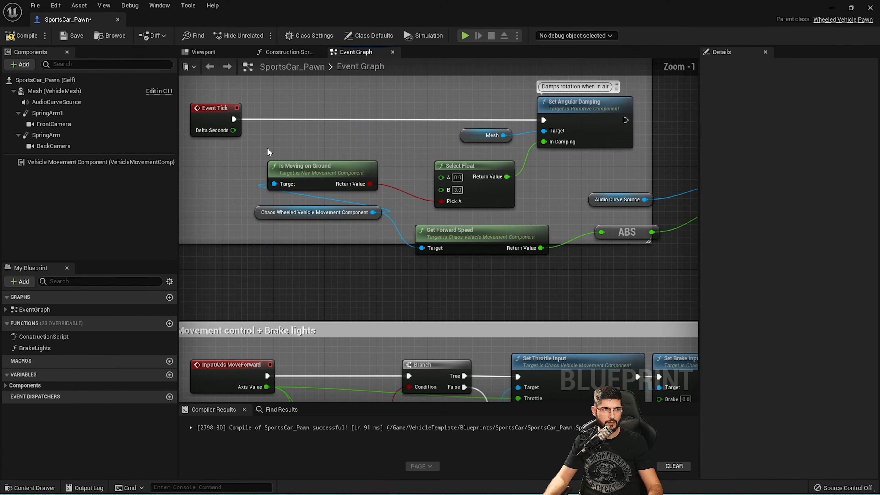
drag(238, 121, 305, 120)
text(sequen)
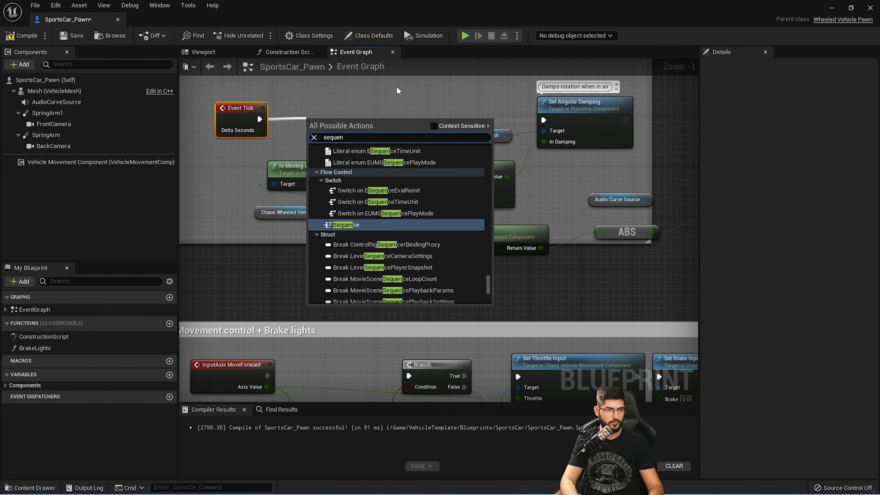
key(Return)
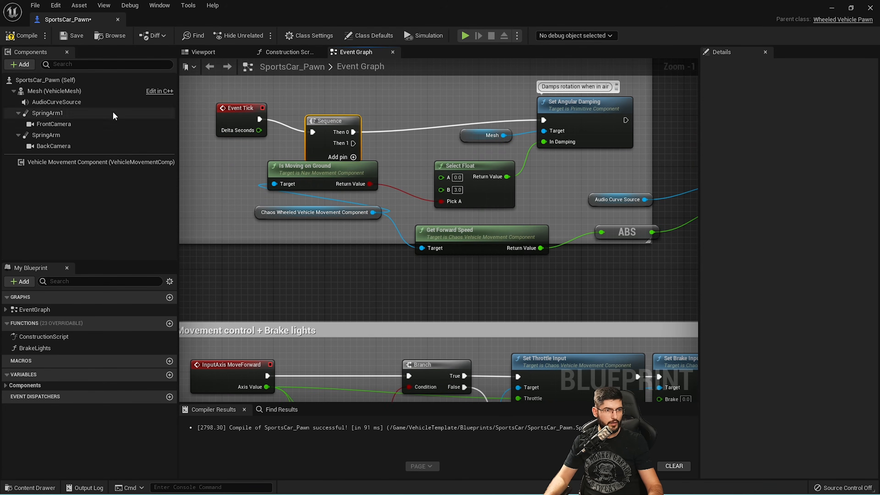
right_drag(440, 138, 433, 190)
drag(318, 175, 330, 163)
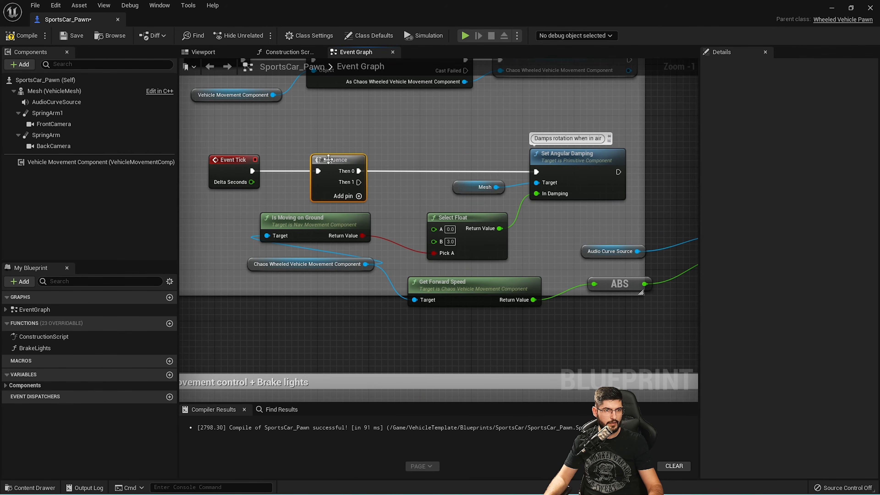
Connect the Sequence node's Then 1 output to the execution input of Set Float Parameter
right_drag(389, 209, 345, 188)
drag(315, 160, 681, 201)
right_drag(634, 225, 510, 224)
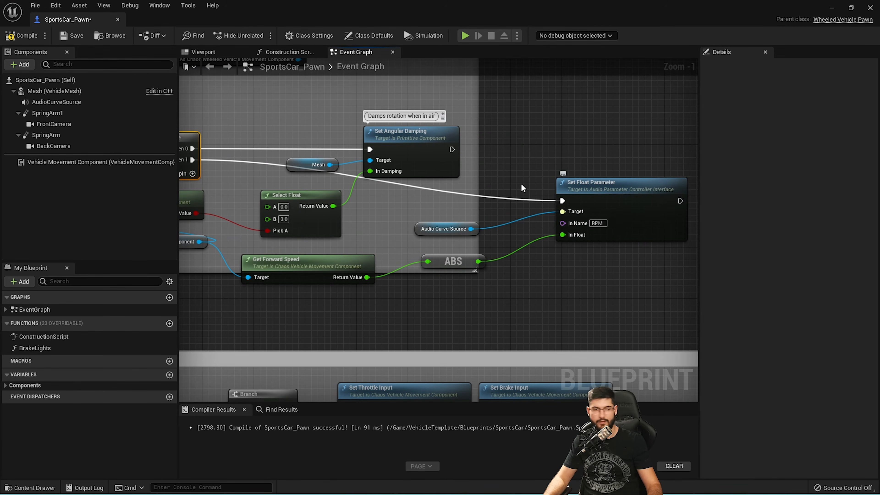
click(593, 180)
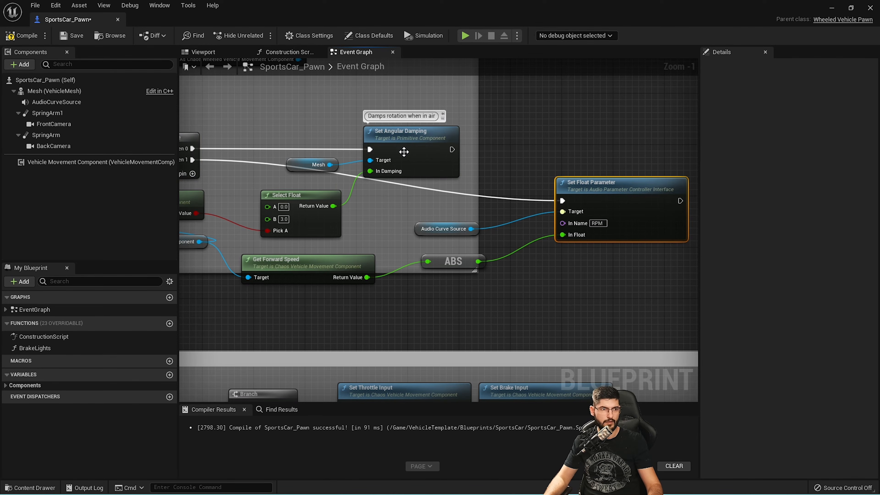
click(418, 146)
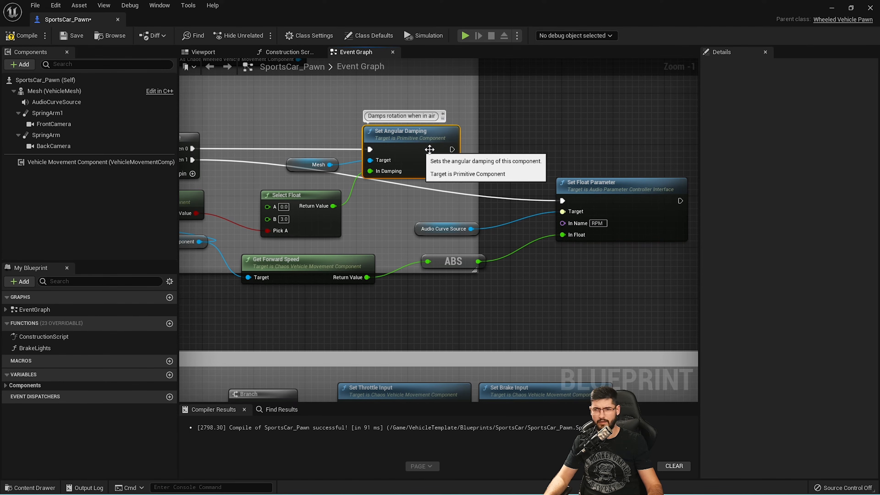
drag(452, 149, 494, 166)
click(502, 130)
right_drag(491, 170, 551, 156)
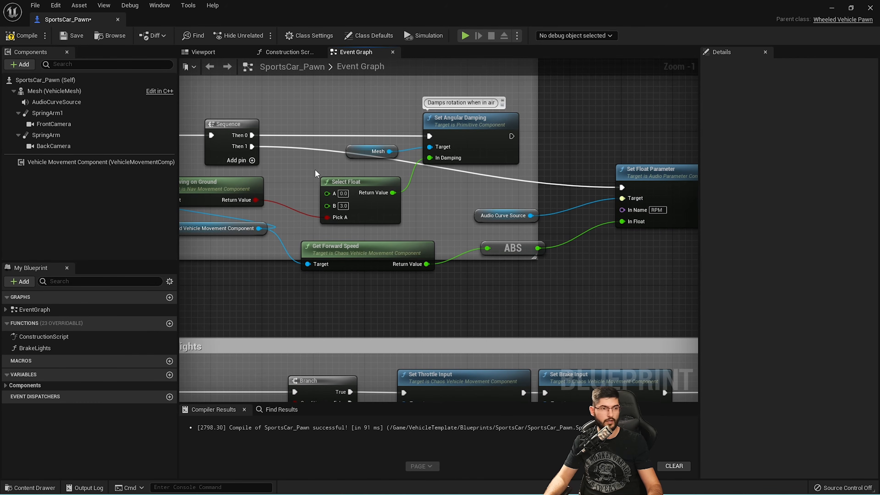
right_drag(246, 134, 337, 131)
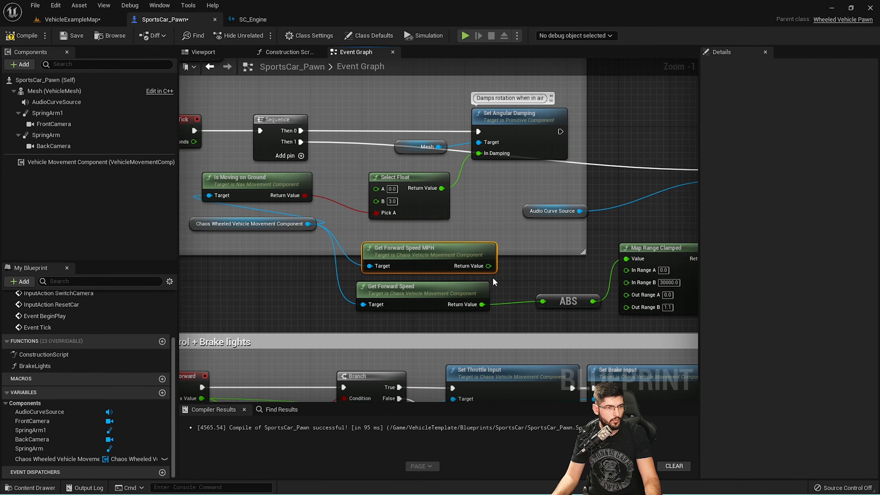
Examine how Get Forward Speed, ABS and Map Range Clamped feed the In Float input of Set Float Parameter
right_drag(495, 281, 312, 232)
click(490, 200)
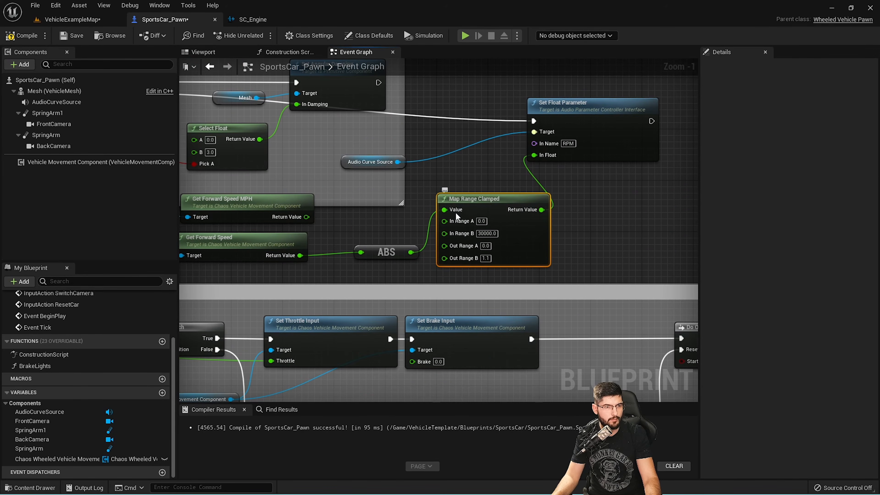
drag(573, 154, 579, 147)
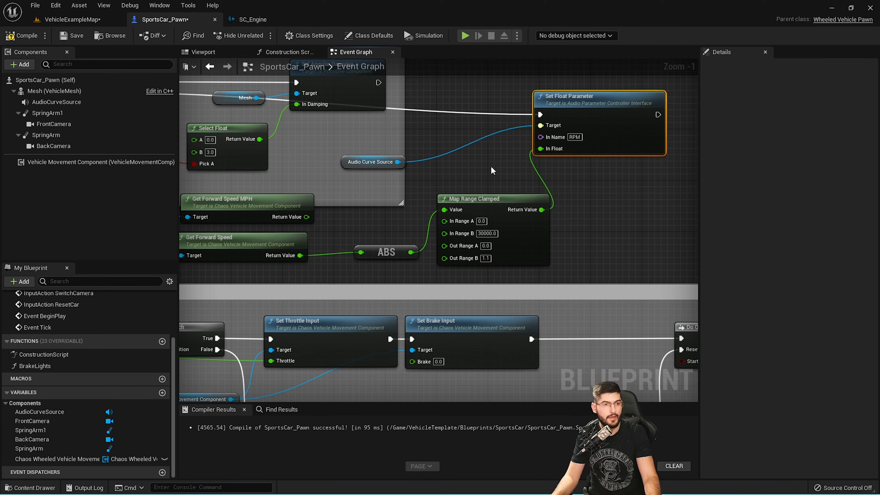
click(459, 257)
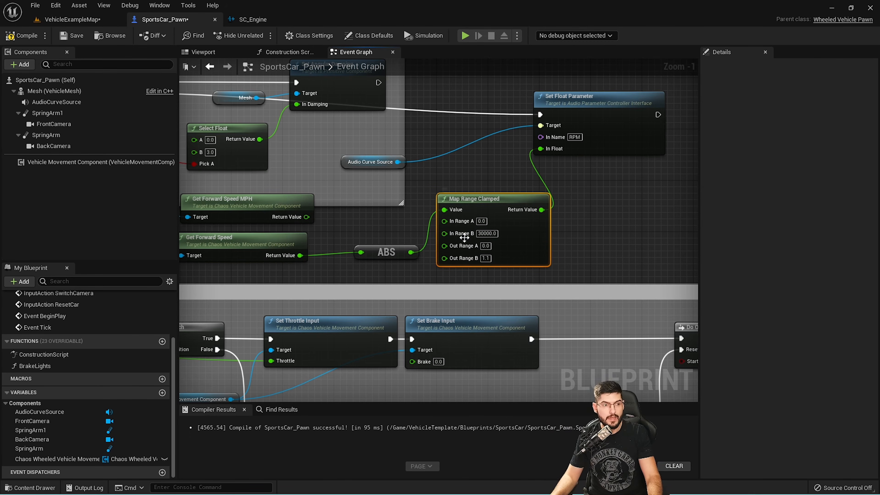
right_drag(397, 232, 440, 226)
click(262, 238)
drag(436, 224, 272, 258)
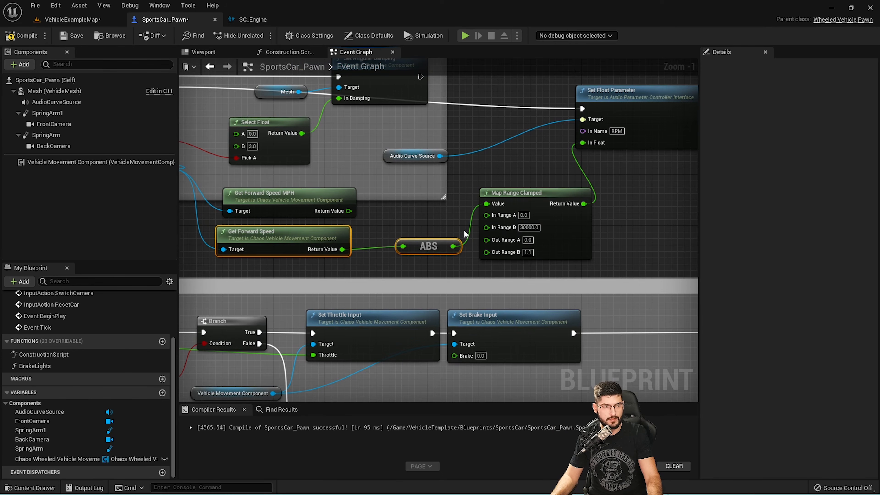
click(442, 225)
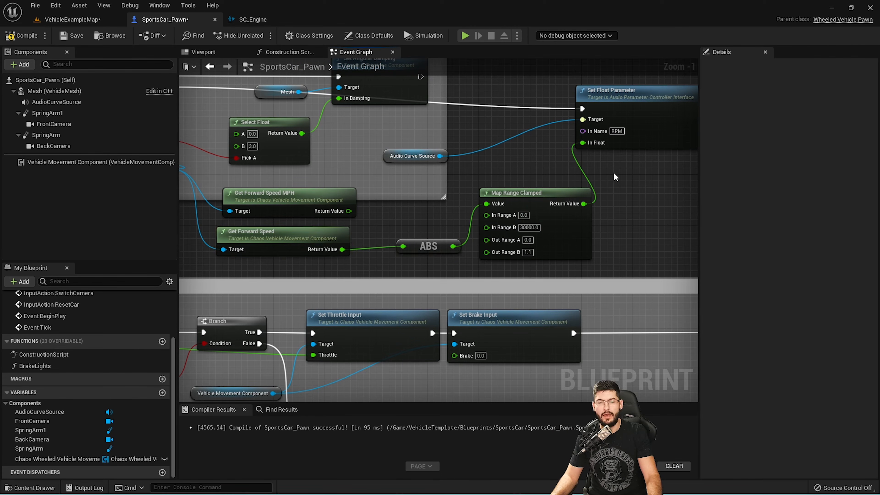
right_drag(592, 188, 567, 189)
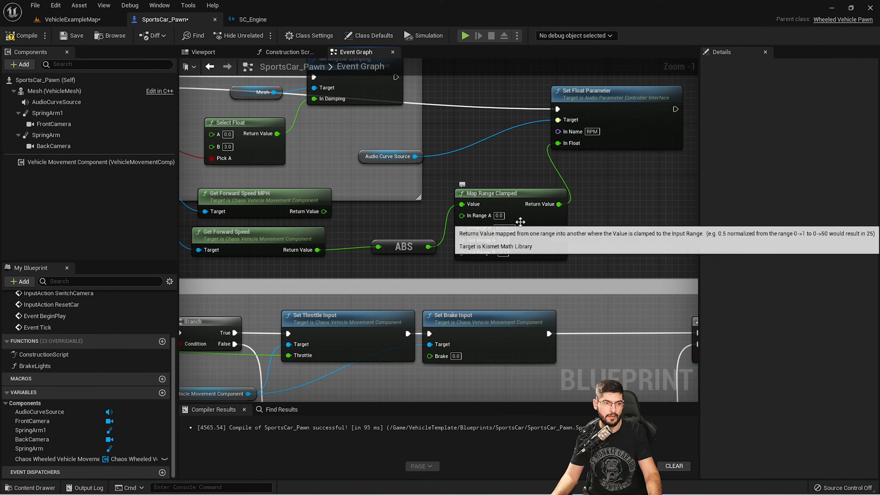
click(509, 227)
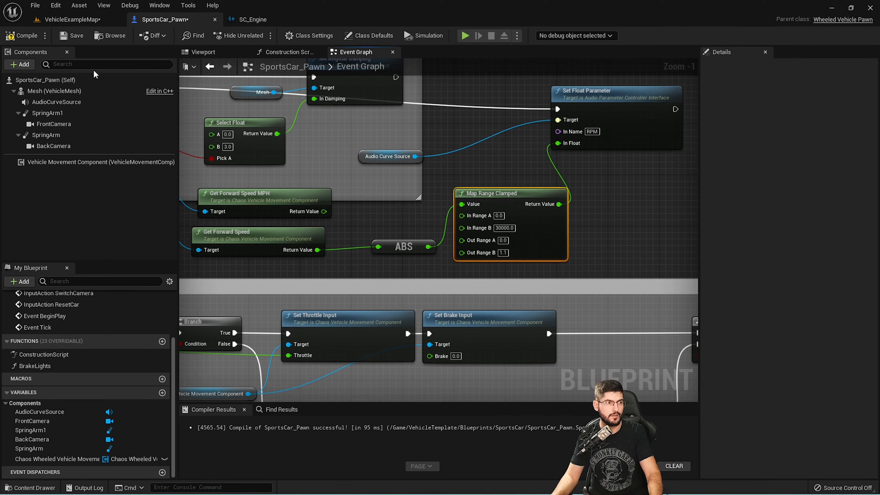
Play-test VehicleExampleMap by accelerating, steering and braking the car to hear the engine sound, and stop the session
click(69, 20)
click(195, 35)
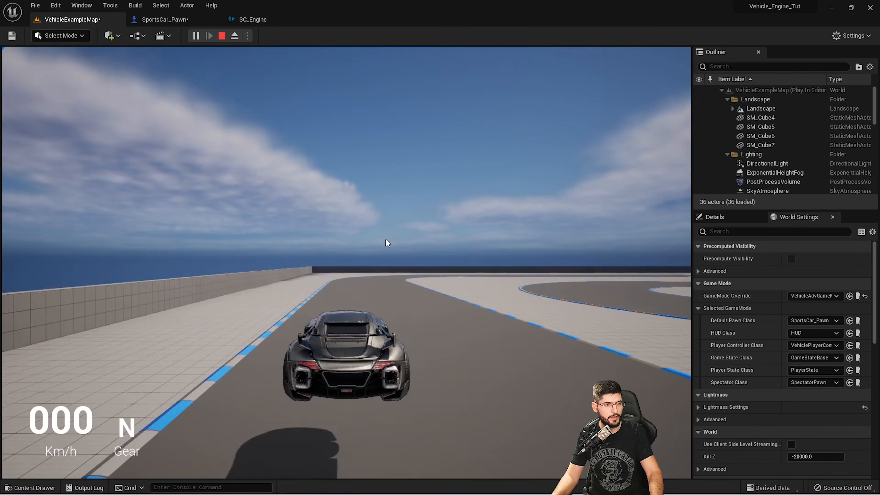
click(346, 262)
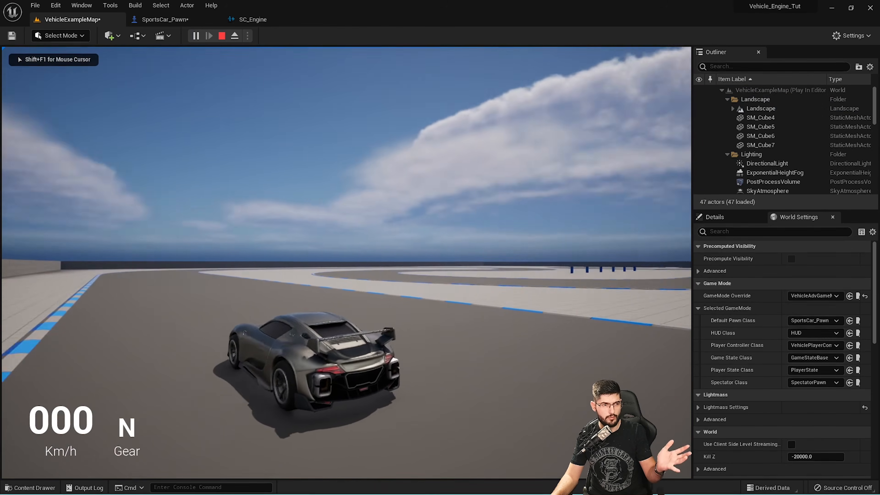
key(w)
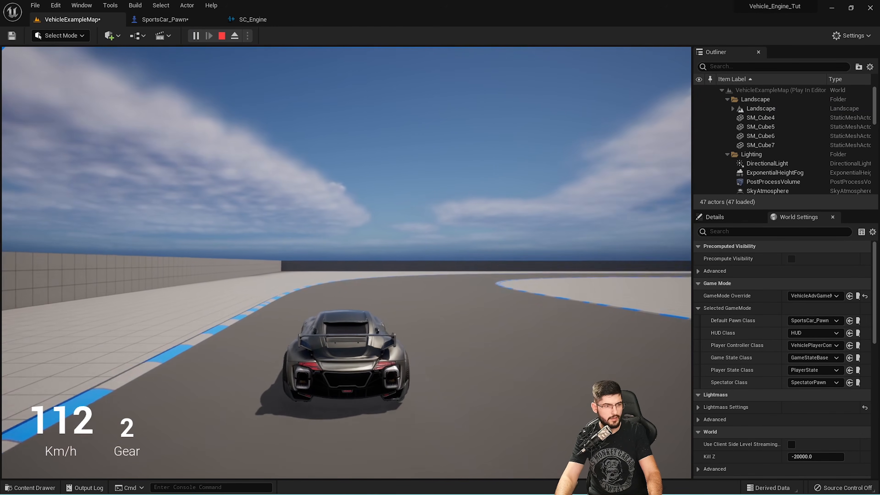
key(d)
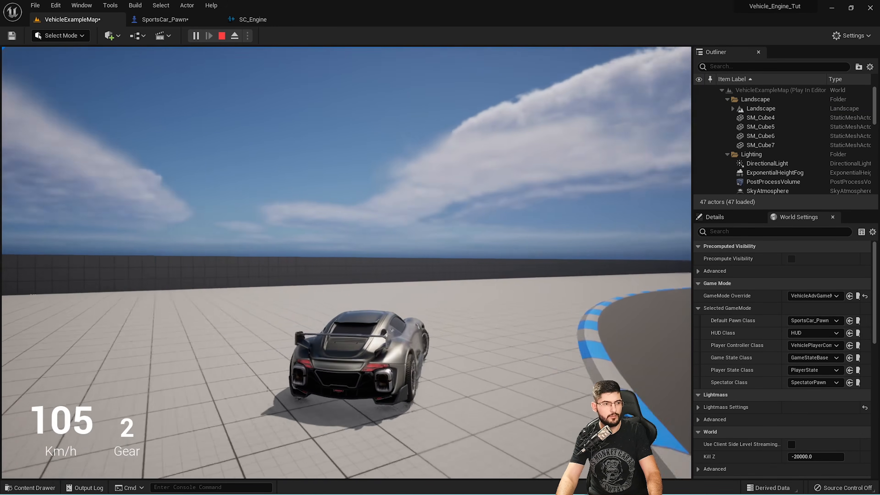
key(d)
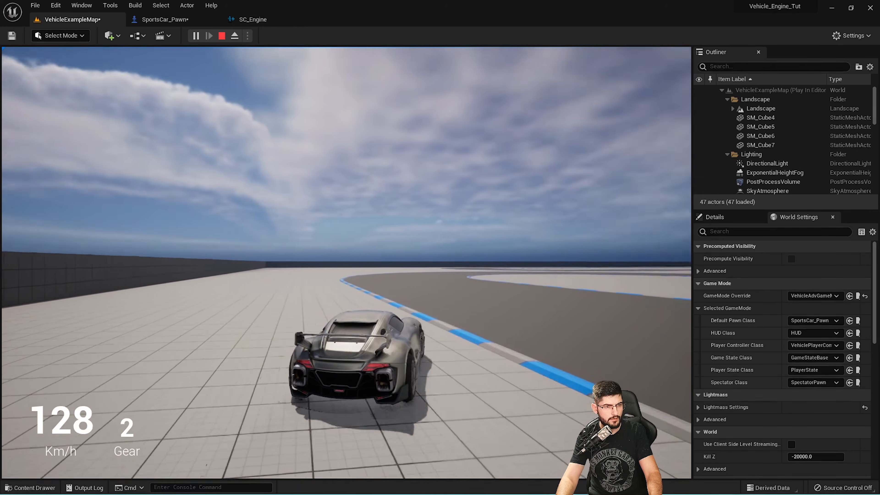
key(d)
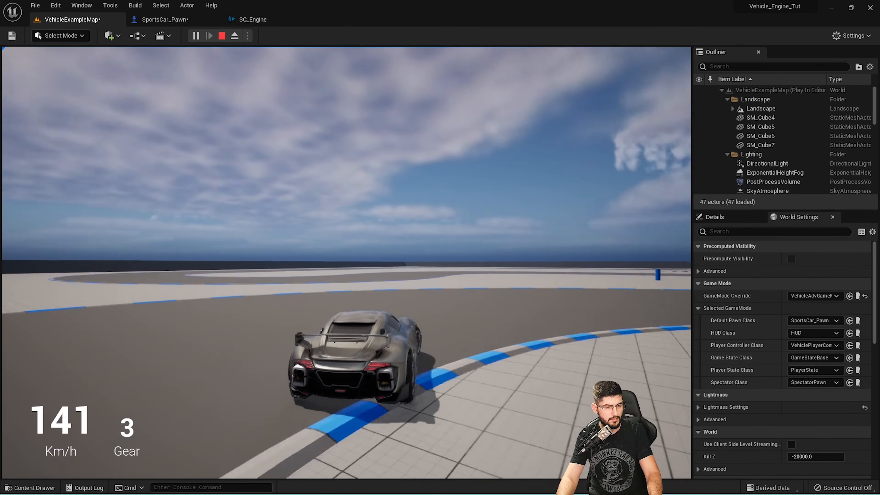
key(d)
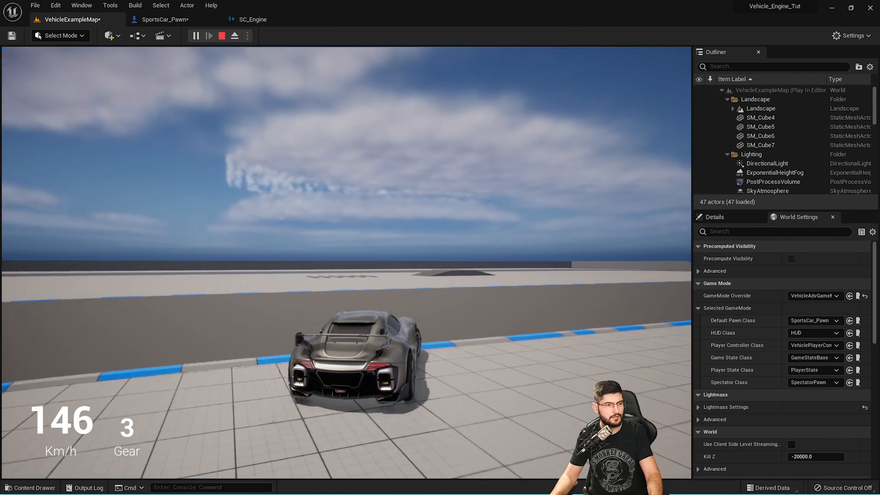
key(s)
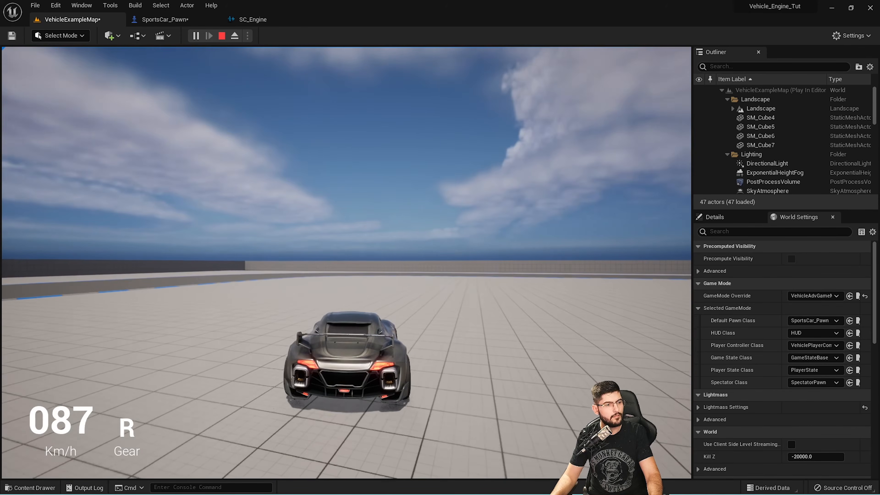
key(Escape)
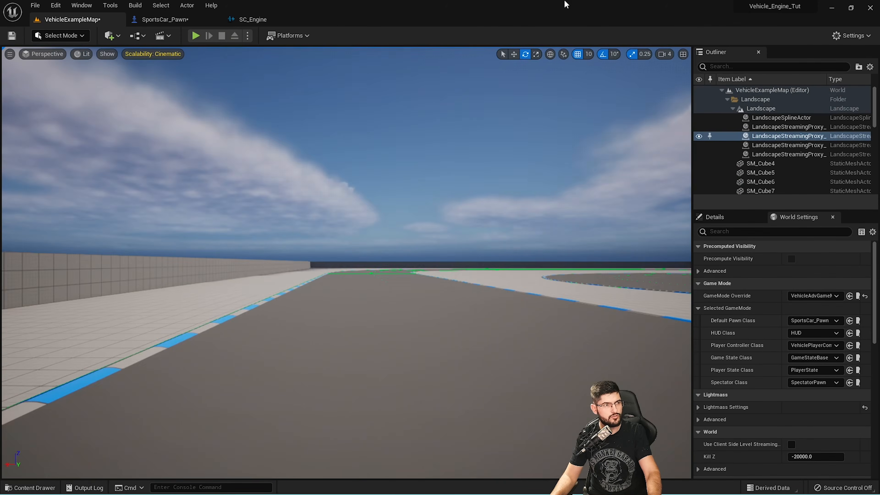
Set In Range B of the Map Range Clamped node in SportsCar_Pawn to 10000 and compile the blueprint
click(165, 20)
click(501, 228)
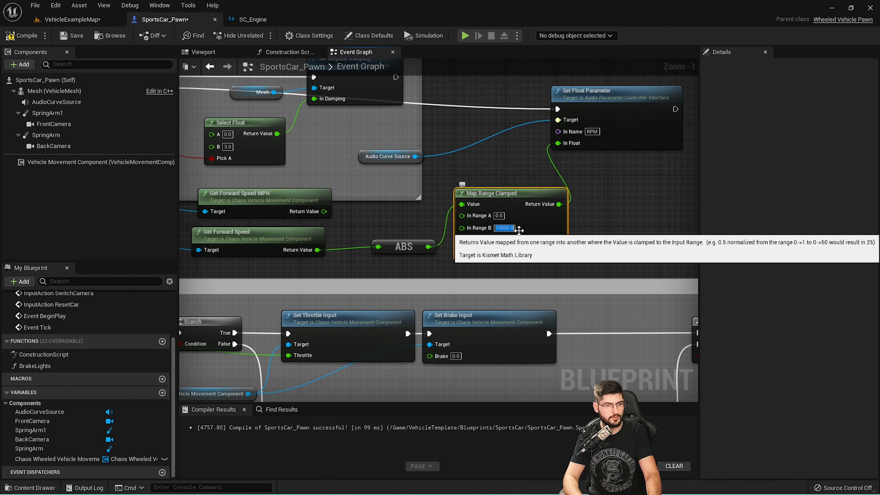
click(23, 36)
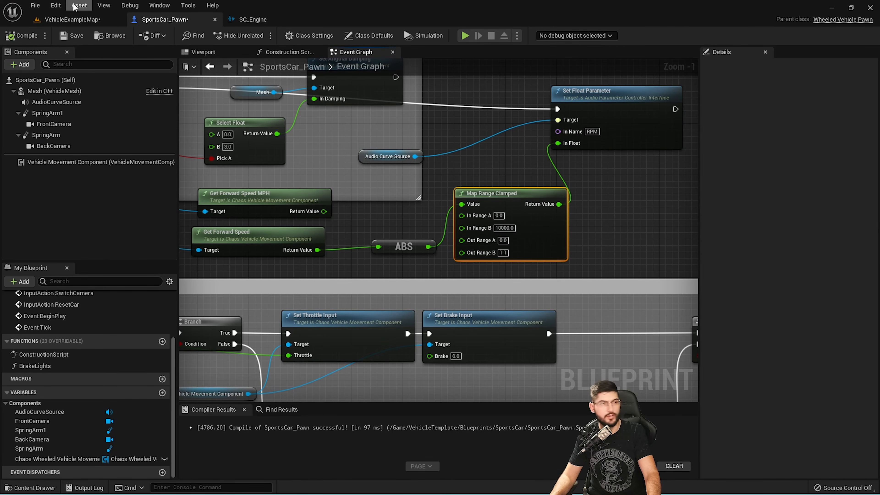
Play-test VehicleExampleMap by driving laps around the track to hear the engine sound with the new mapped range, and stop the session
click(71, 19)
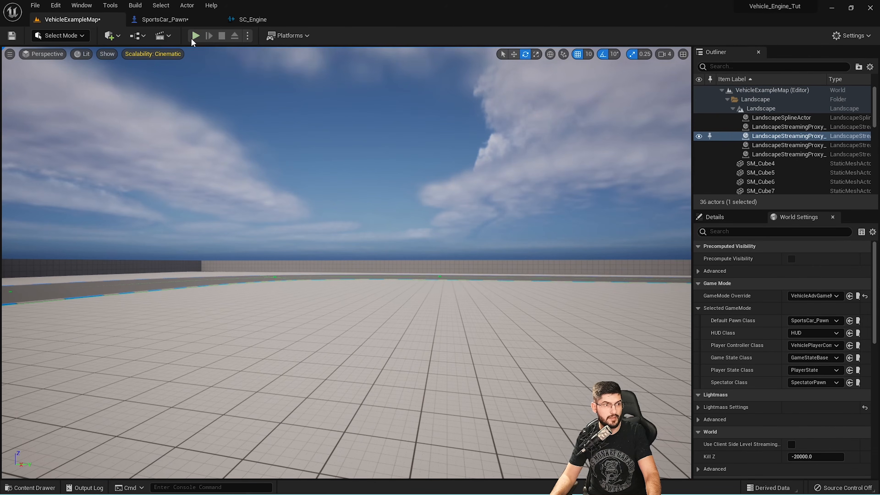
click(195, 36)
key(w)
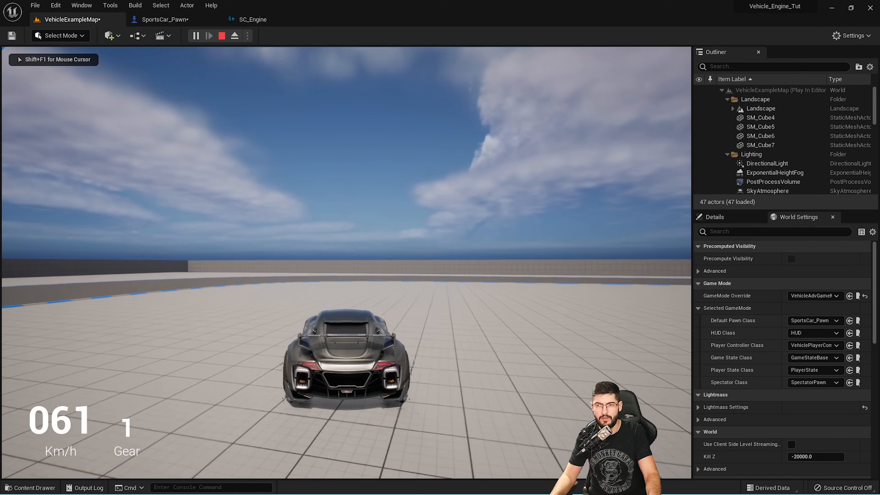
key(d)
key(d)
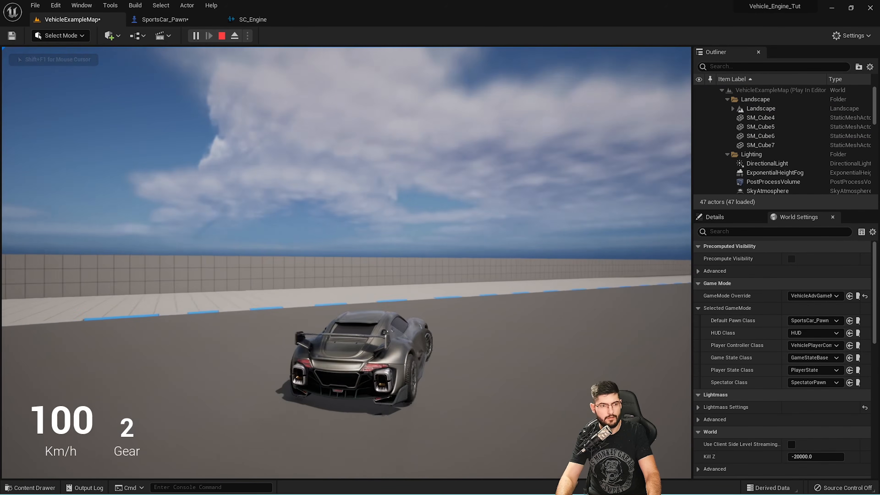
key(d)
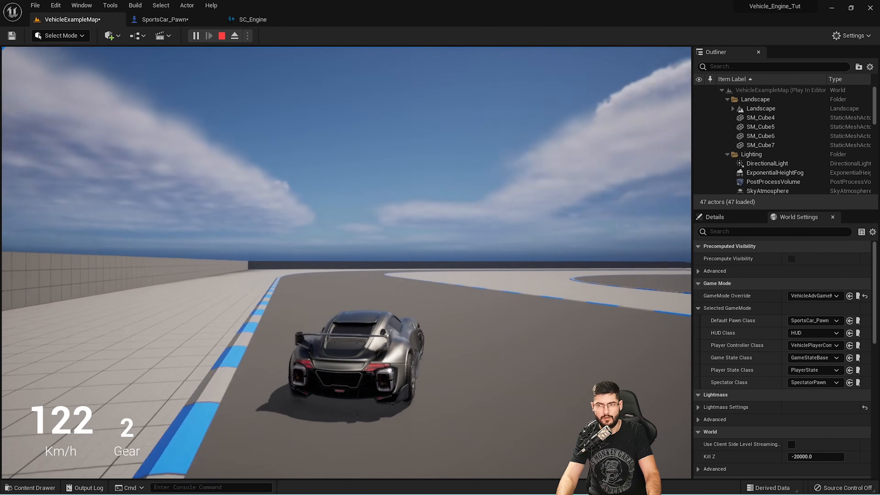
key(d)
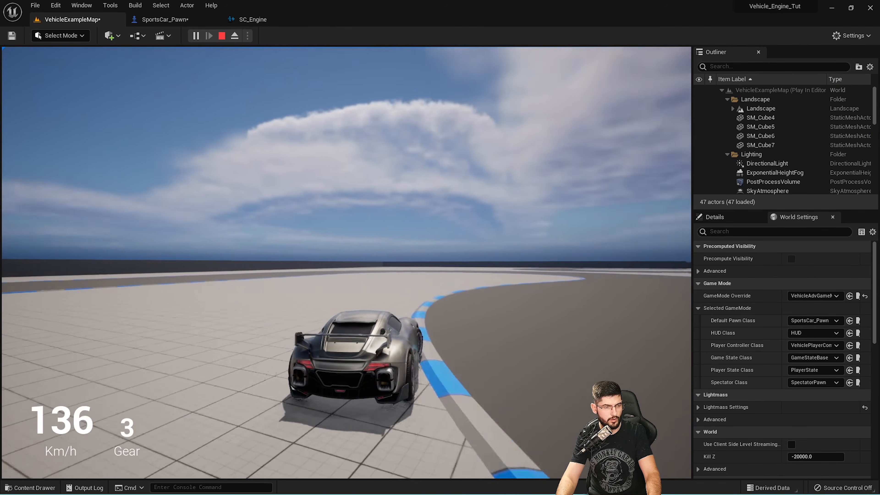
key(d)
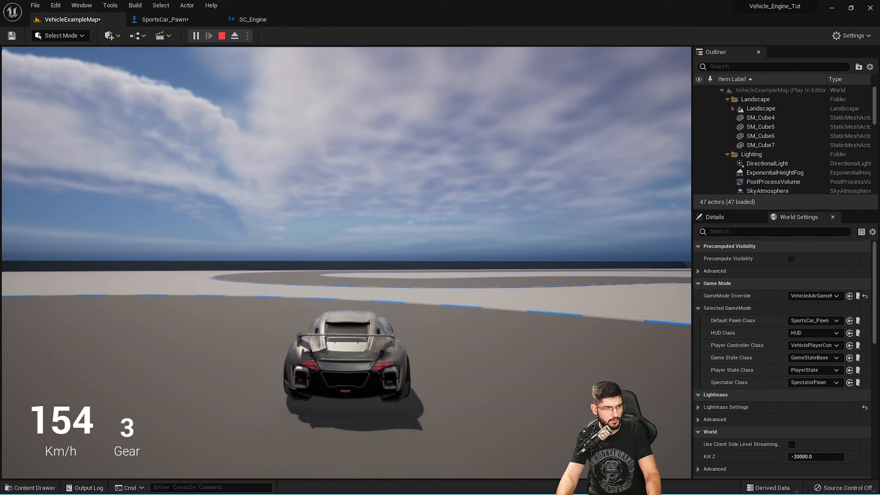
key(d)
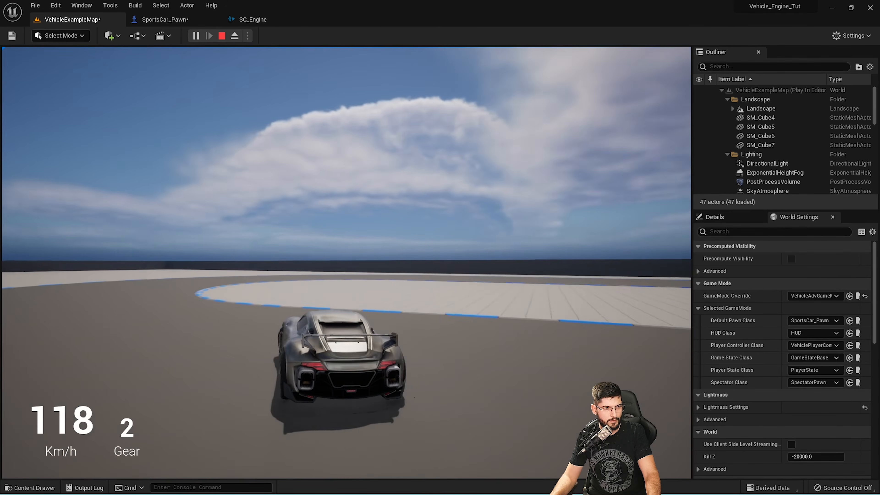
key(d)
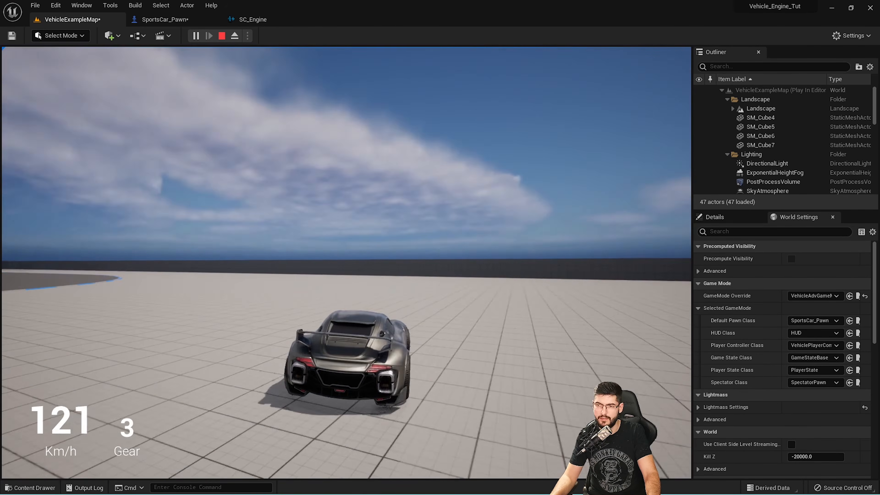
key(a)
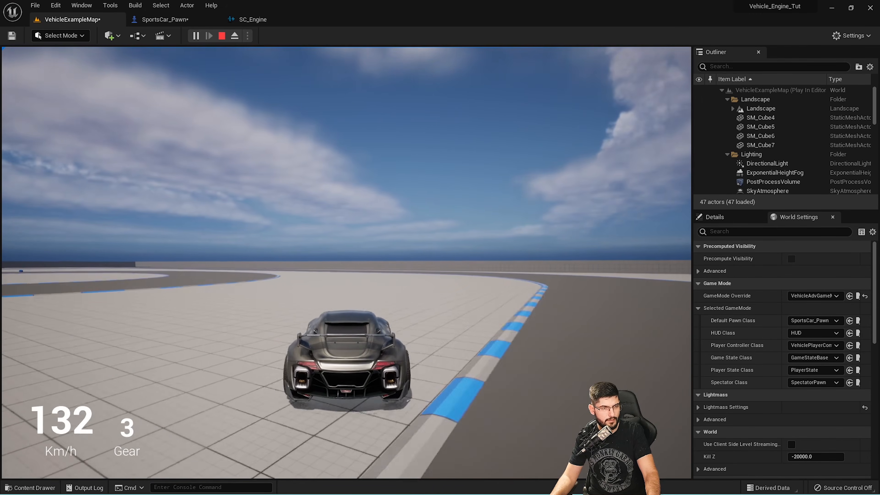
key(a)
key(Escape)
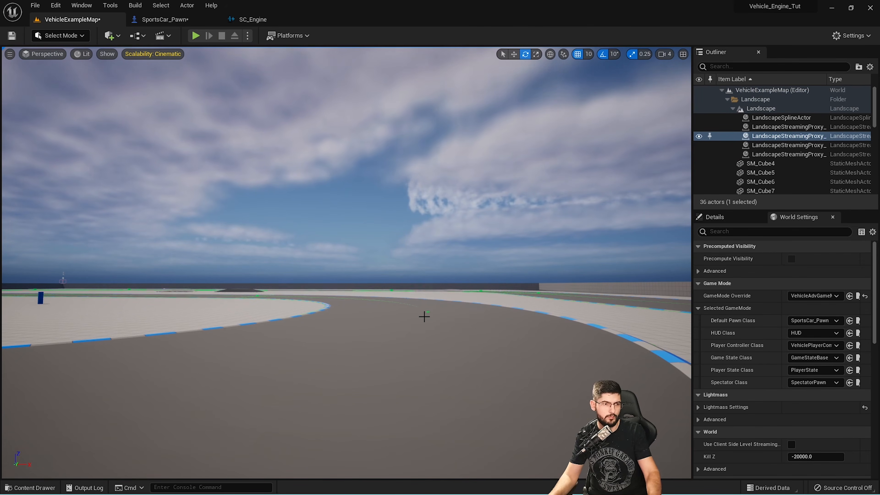
right_drag(259, 363, 239, 343)
right_drag(387, 271, 305, 197)
In the Crossfade by Param node of SC_Engine, set the Volume of Index 1 to 14 and of Index 2 to 17
click(249, 20)
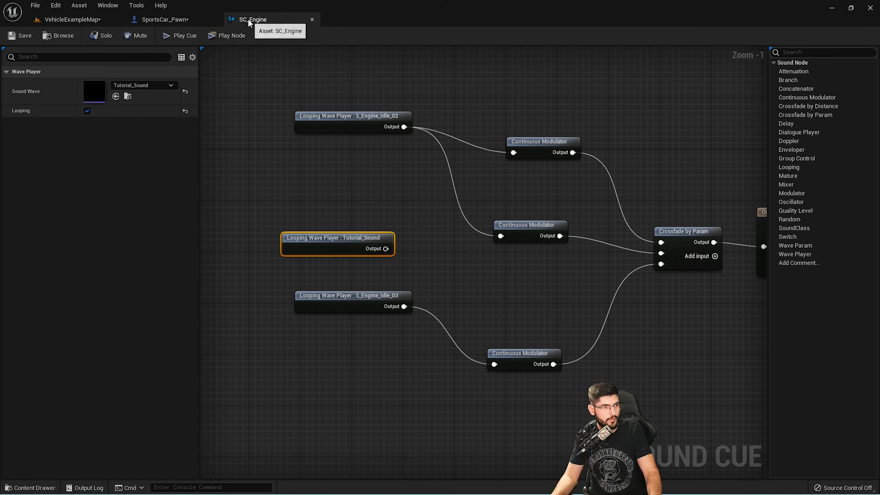
right_drag(384, 219, 375, 204)
click(447, 215)
click(529, 222)
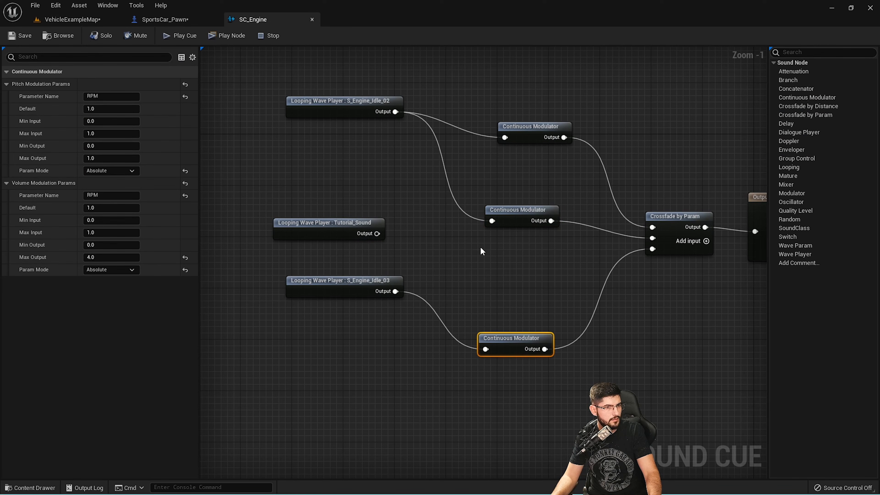
click(672, 230)
click(104, 245)
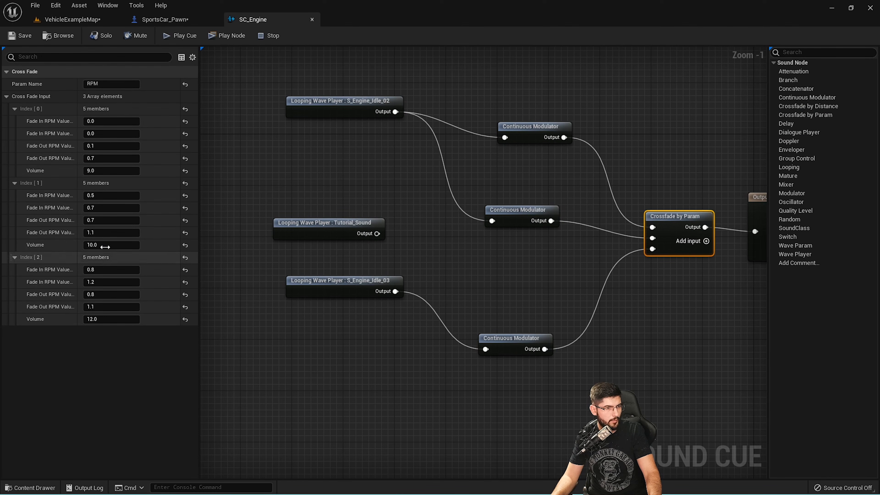
text(14)
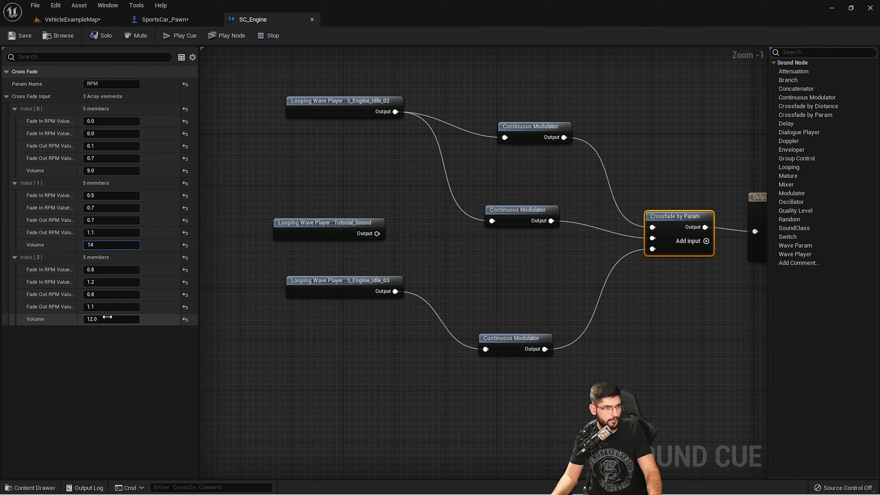
click(110, 320)
text(17)
key(Return)
Set the Volume of the Crossfade by Param node's Index 0 to 11 and save SC_Engine
click(110, 171)
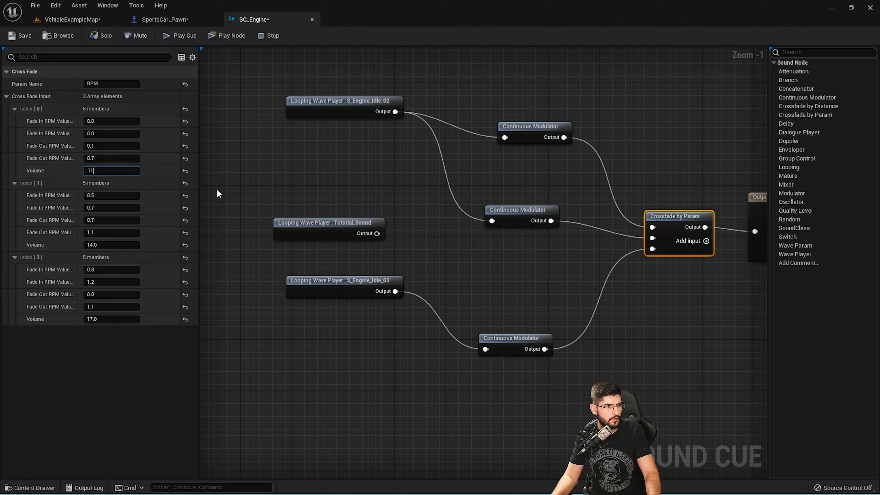
click(211, 183)
click(19, 36)
Play-test VehicleExampleMap by driving the car around the track to hear the raised crossfade volumes, and end the session
click(66, 19)
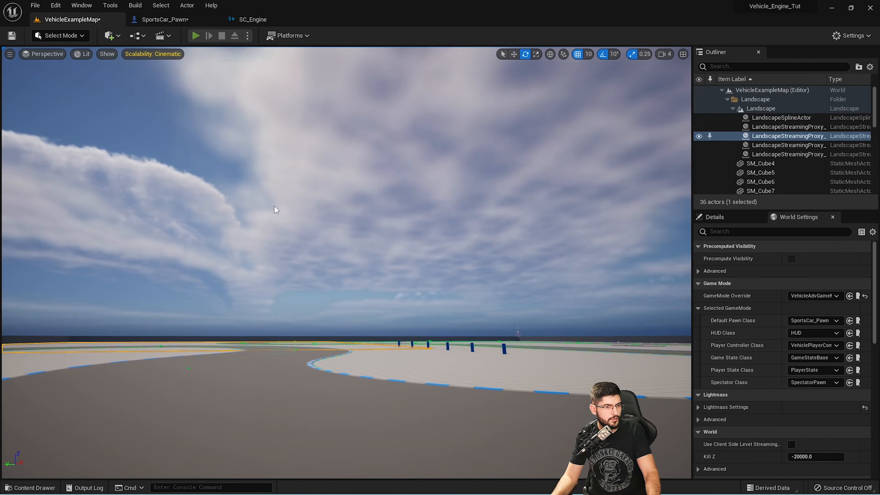
click(195, 35)
key(w)
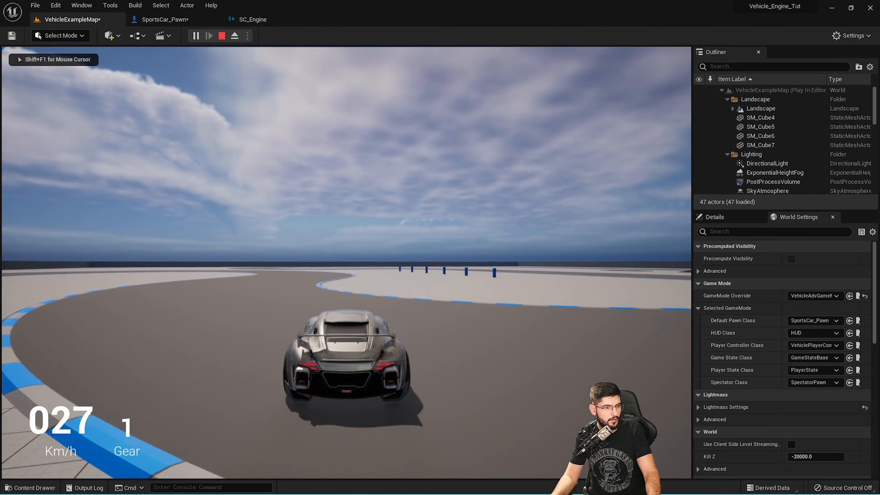
key(d)
key(a)
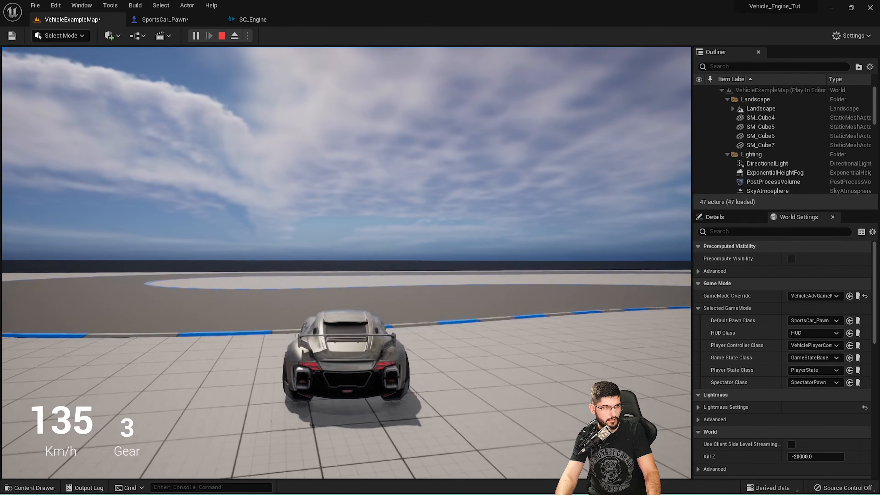
key(d)
key(d)
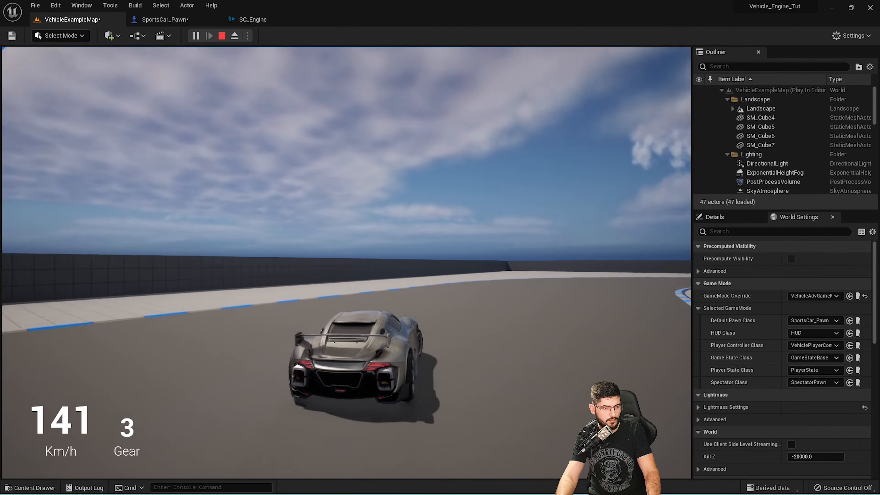
key(d)
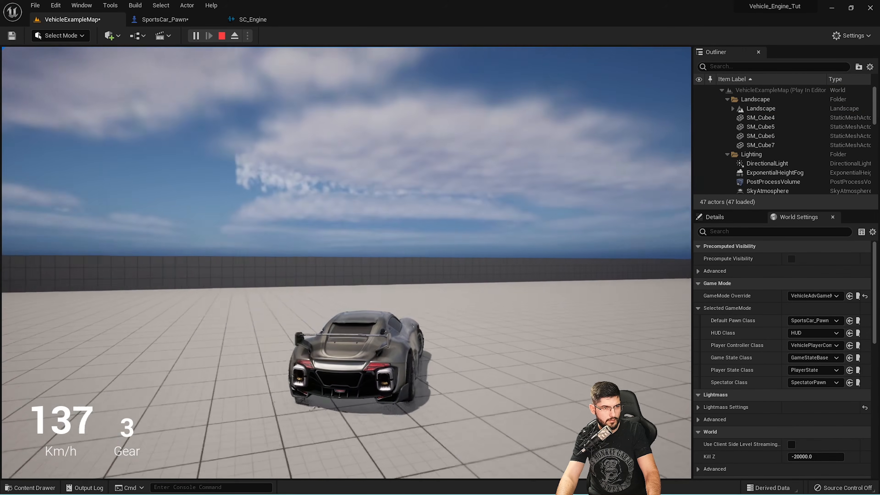
key(d)
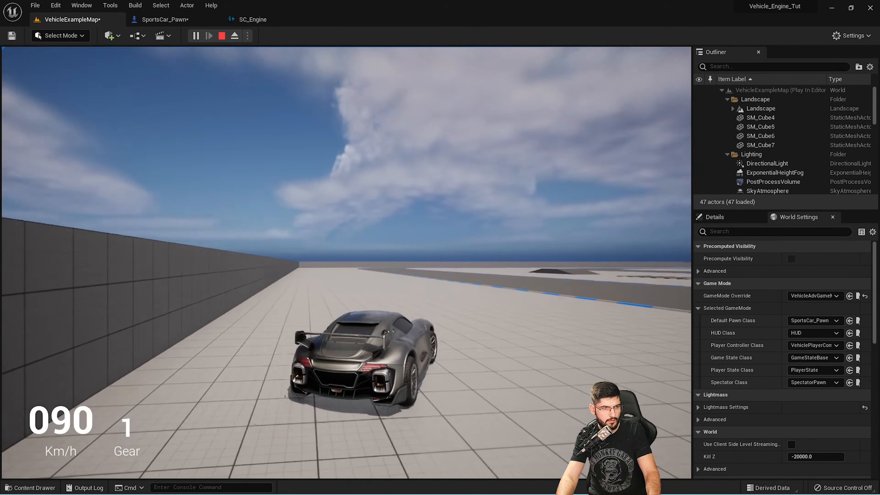
key(w)
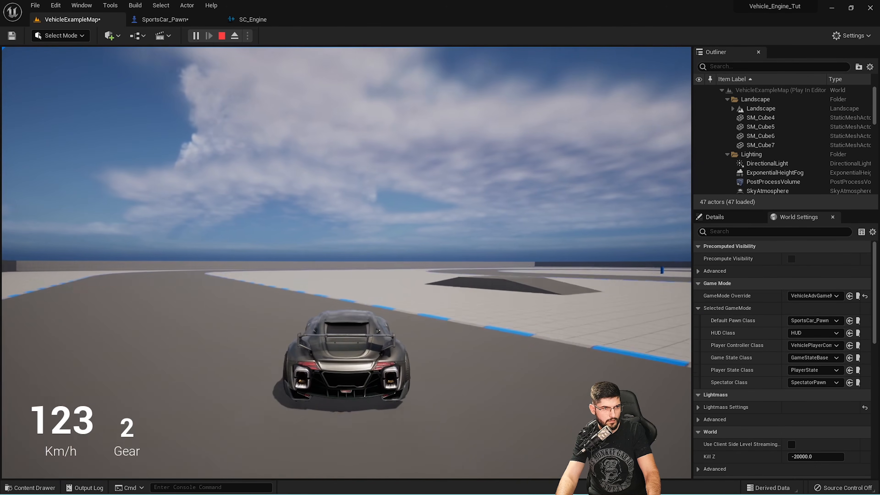
key(w)
key(d)
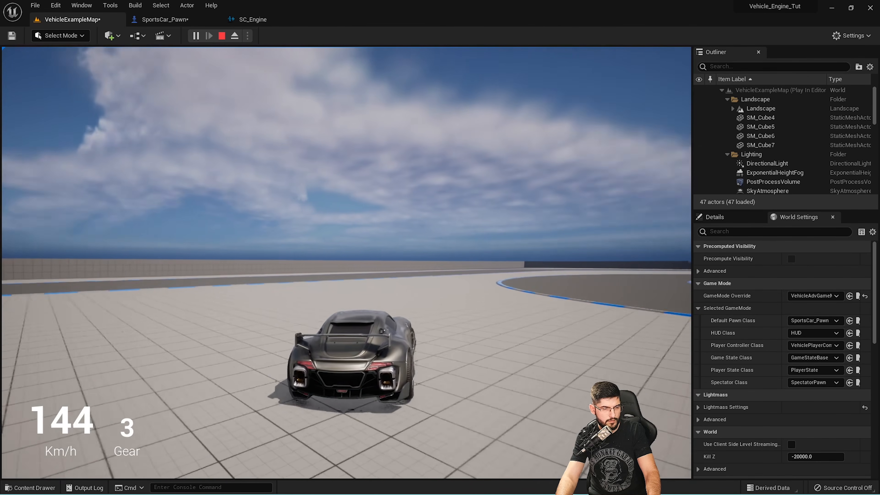
key(w)
key(d)
key(w)
key(d)
key(w)
key(d)
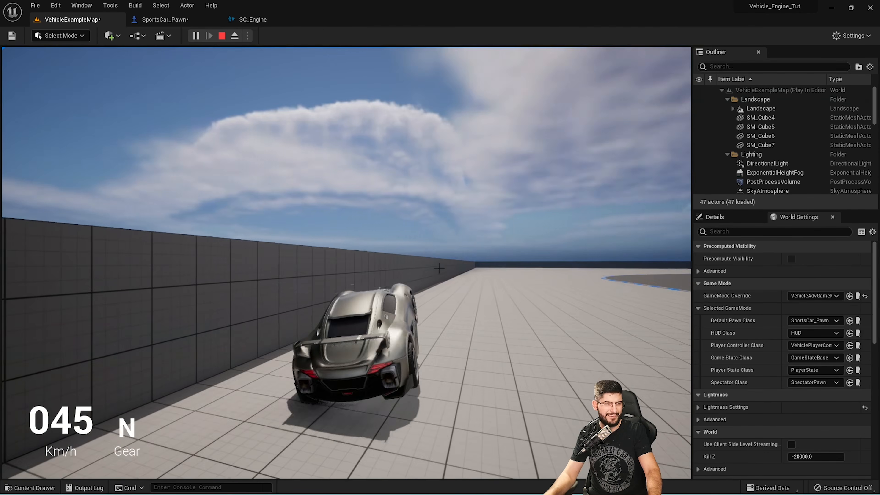
key(Escape)
Examine the whole race track layout of VehicleExampleMap from above, with the landscape spline selected
right_drag(484, 253, 582, 244)
key(w)
right_drag(454, 279, 506, 333)
key(s)
click(453, 279)
click(457, 300)
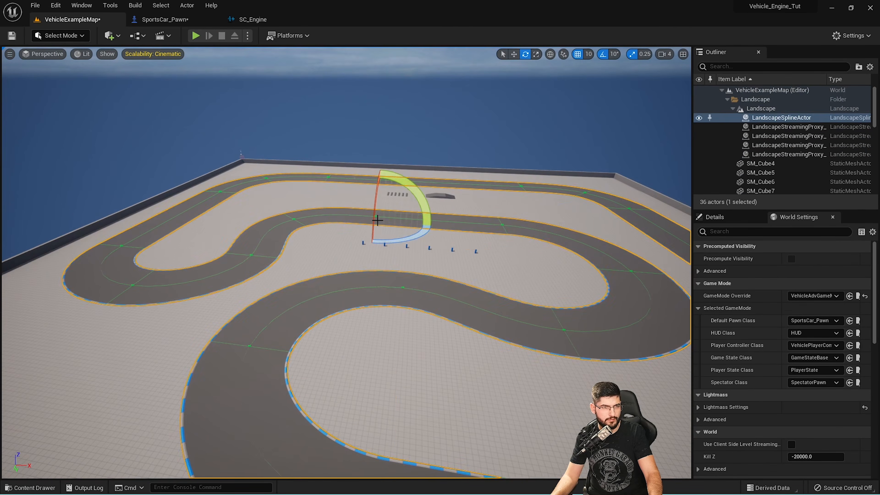
right_drag(456, 300, 516, 300)
key(a)
right_drag(347, 283, 359, 265)
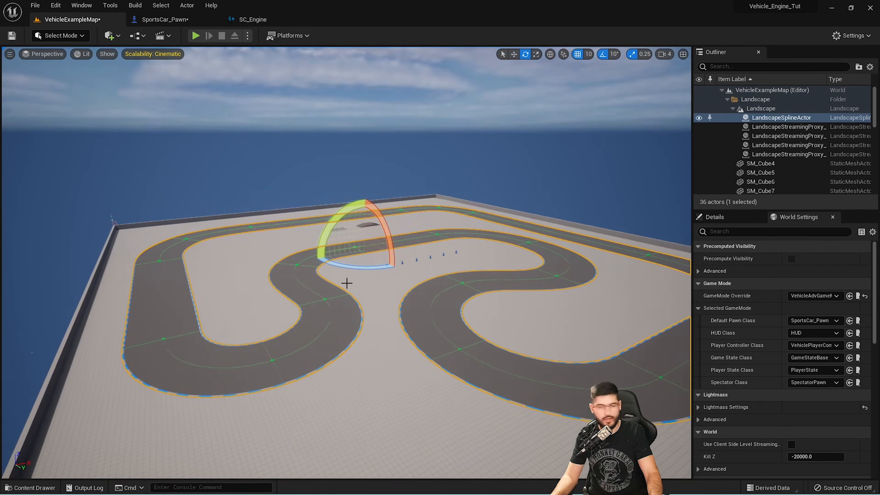
right_drag(350, 219, 398, 222)
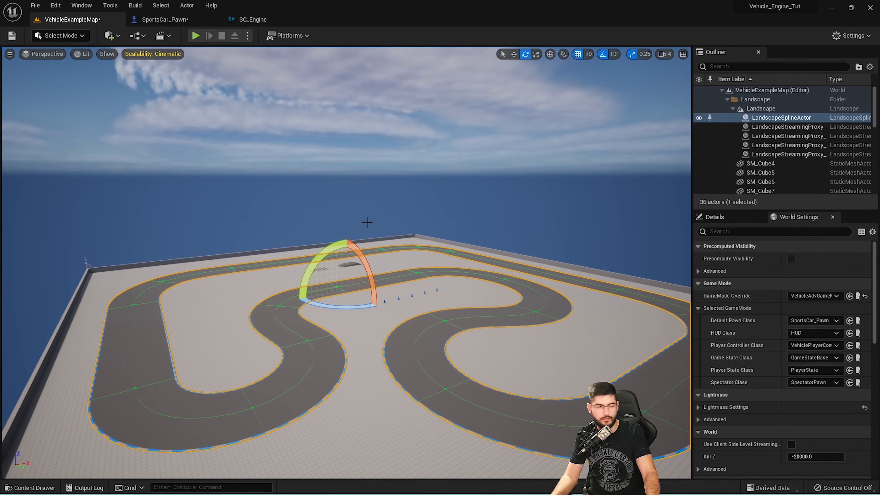